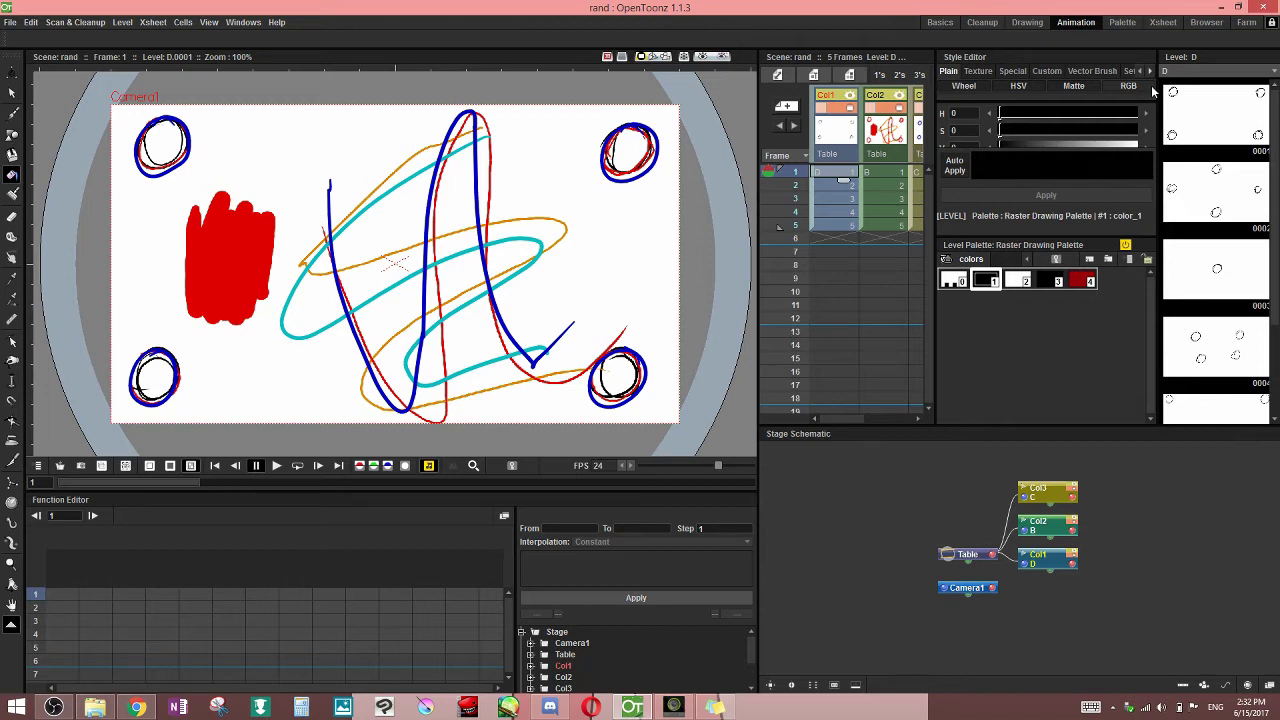
Activate the Eraser tool, save the scene and select frame 1 of Col1
{"action": "left_click", "coordinate": [12, 216]}
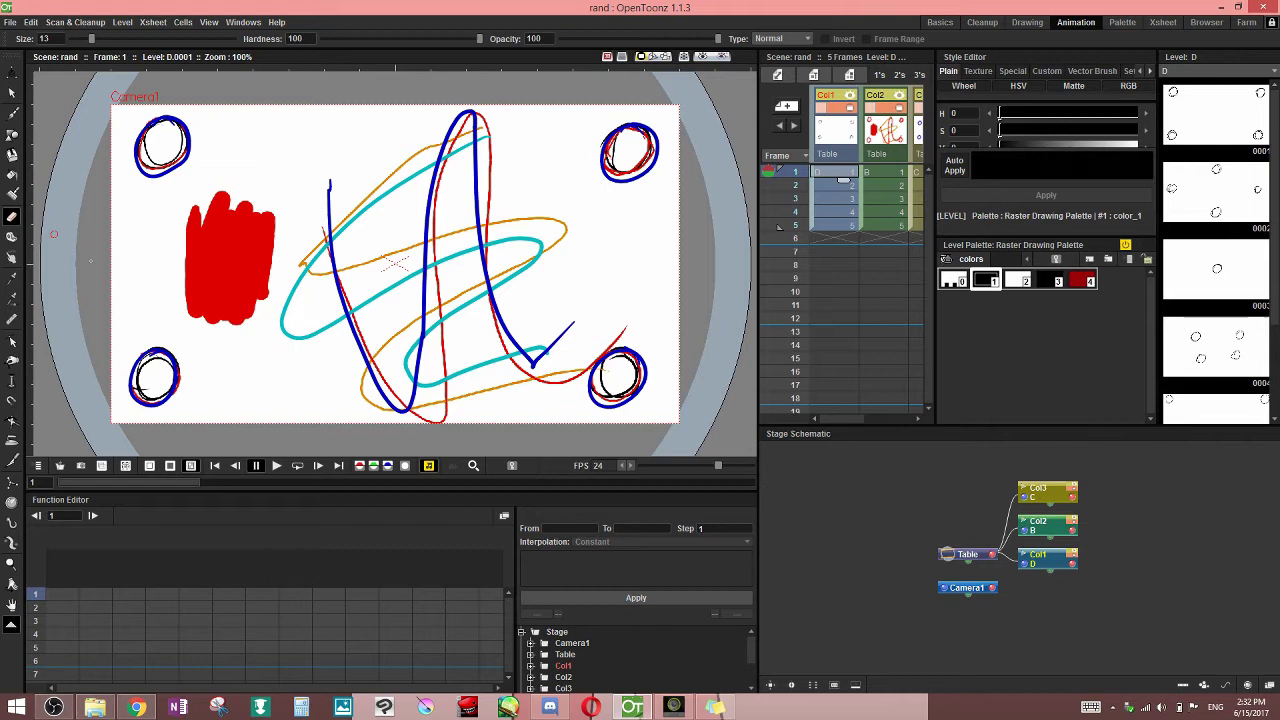
{"action": "key", "text": "ctrl+s"}
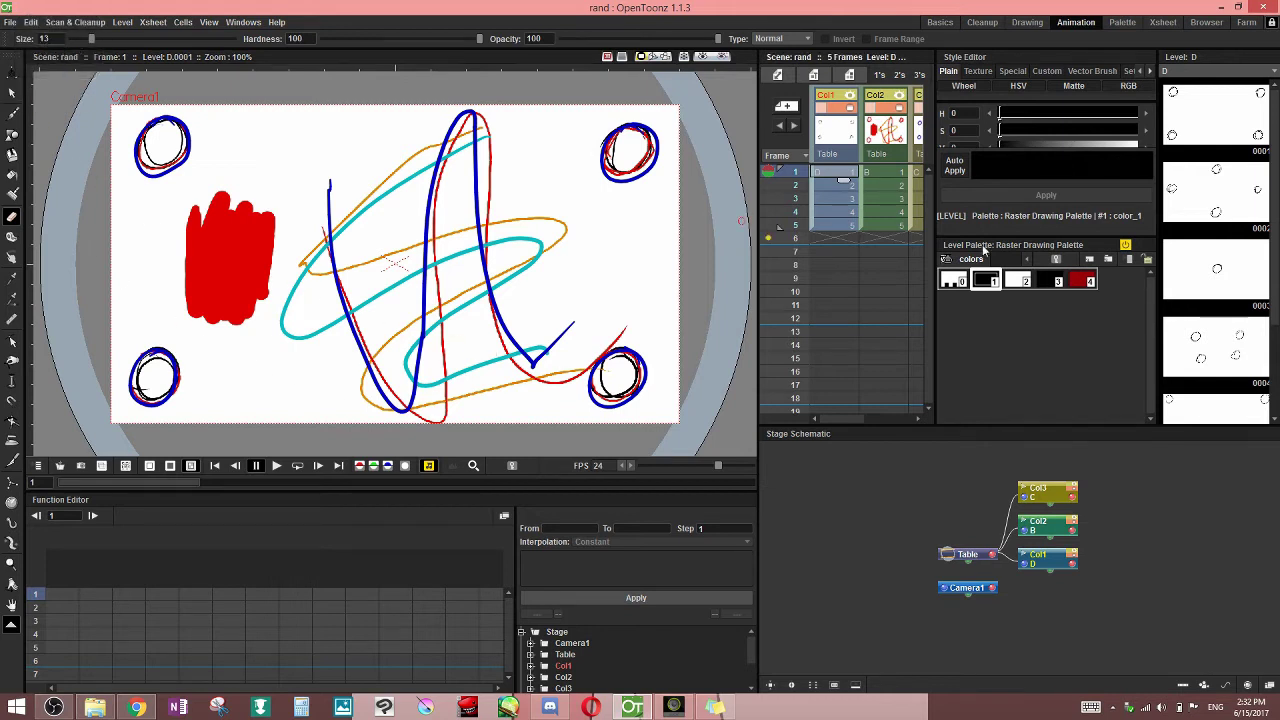
{"action": "left_click", "coordinate": [842, 189]}
{"action": "left_click", "coordinate": [842, 176]}
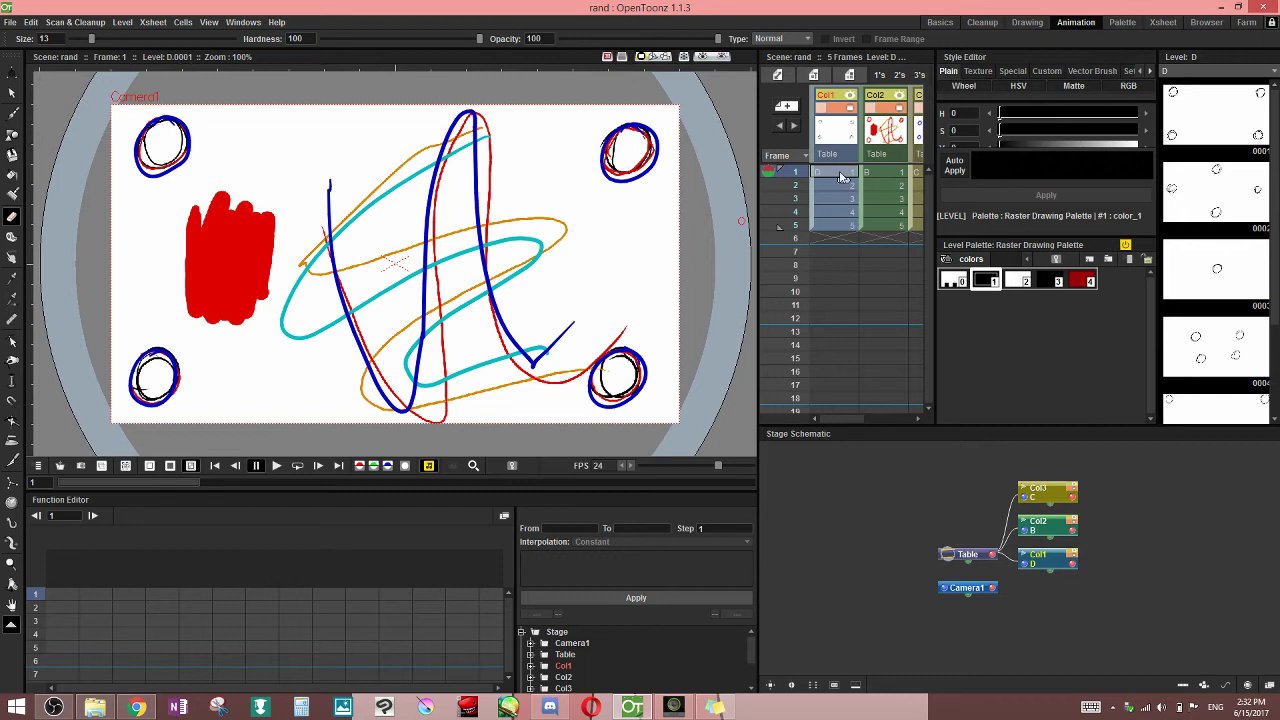
Widen the Xsheet area to show all three columns, ending with frame 1 of Col1 selected
{"action": "left_click", "coordinate": [905, 173]}
{"action": "left_click", "coordinate": [905, 173]}
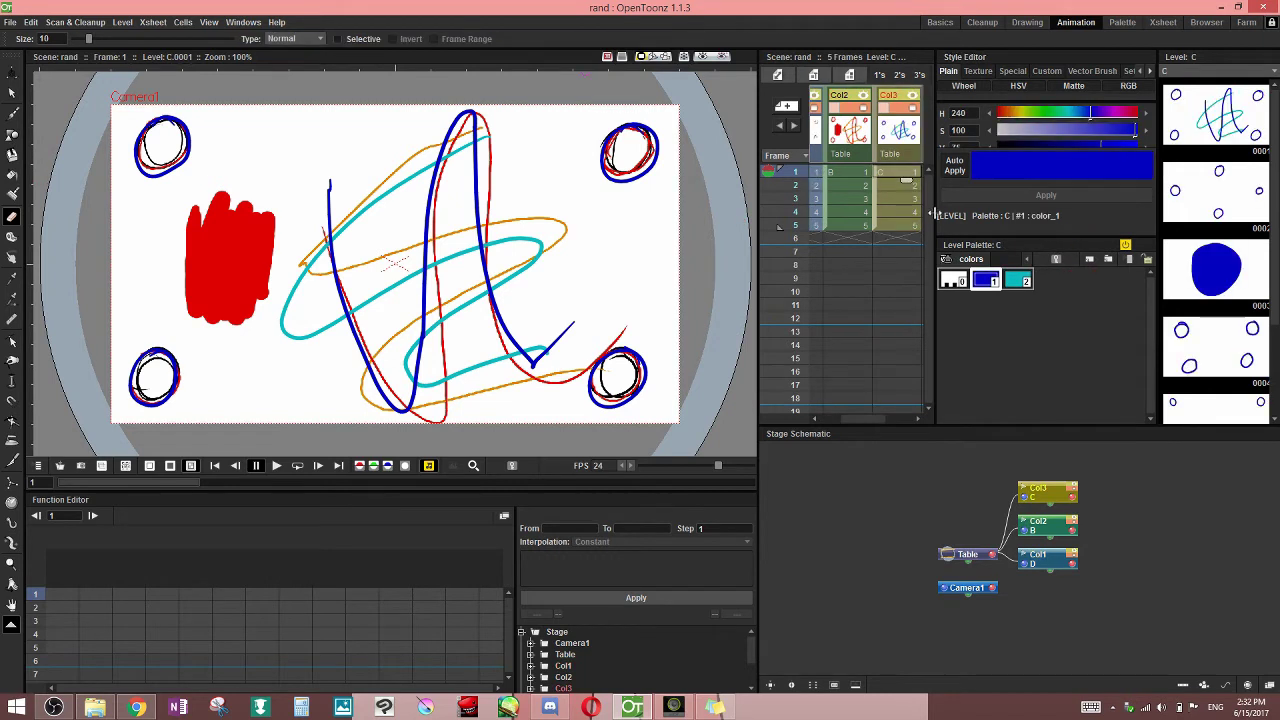
{"action": "left_click_drag", "start_coordinate": [937, 212], "coordinate": [1008, 187]}
{"action": "left_click", "coordinate": [854, 173]}
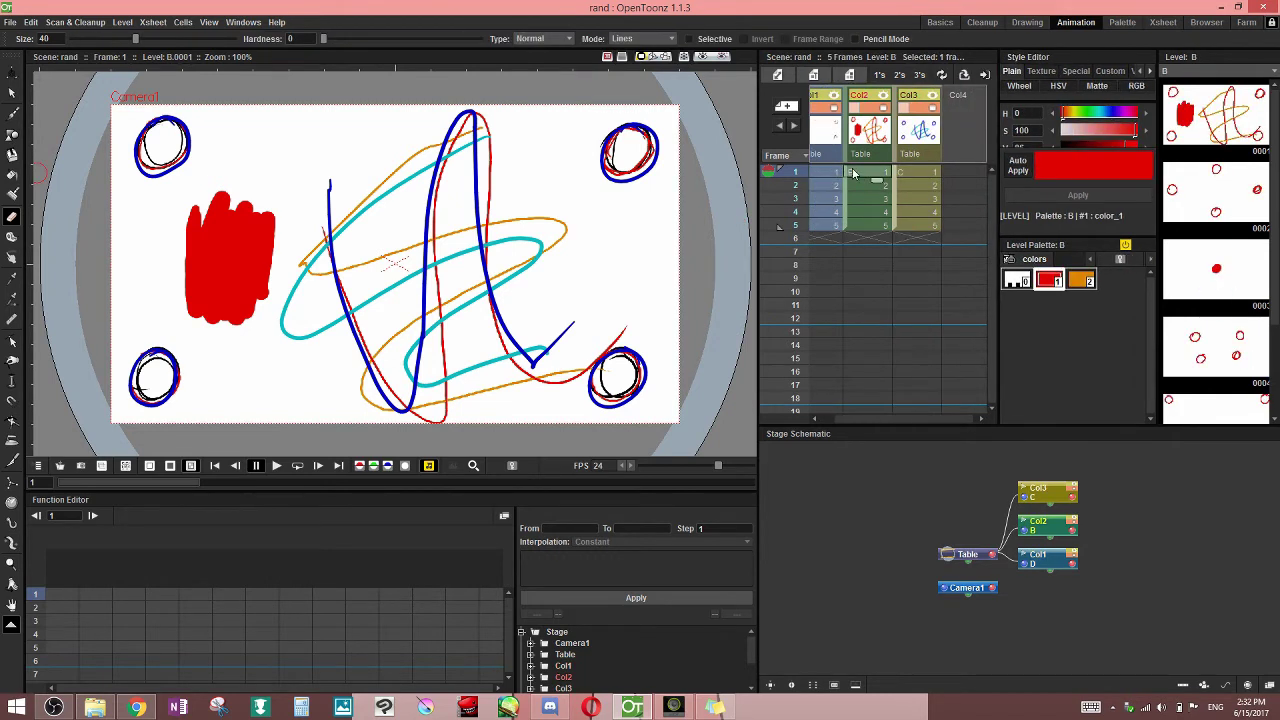
{"action": "left_click", "coordinate": [830, 174]}
{"action": "left_click_drag", "start_coordinate": [876, 418], "coordinate": [860, 418]}
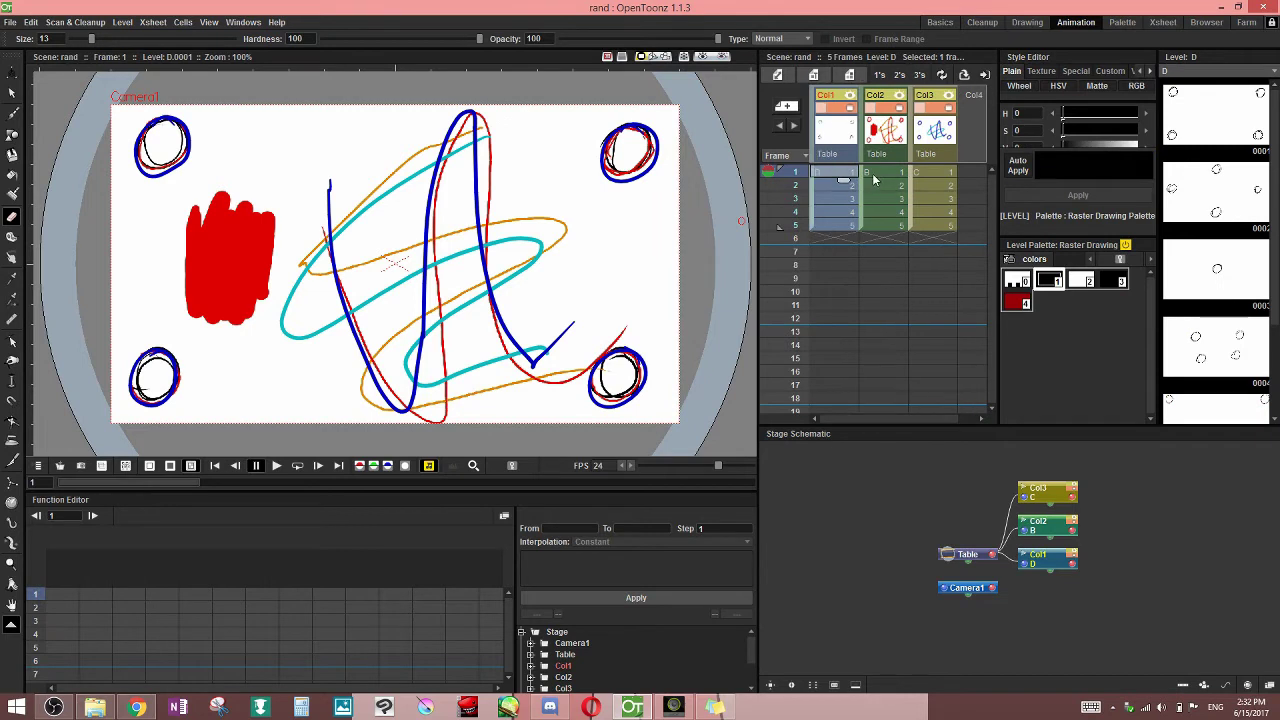
Turn off the viewer visibility of Col2 and Col3, leaving Col1 visible
{"action": "left_click", "coordinate": [828, 187]}
{"action": "left_click", "coordinate": [829, 200]}
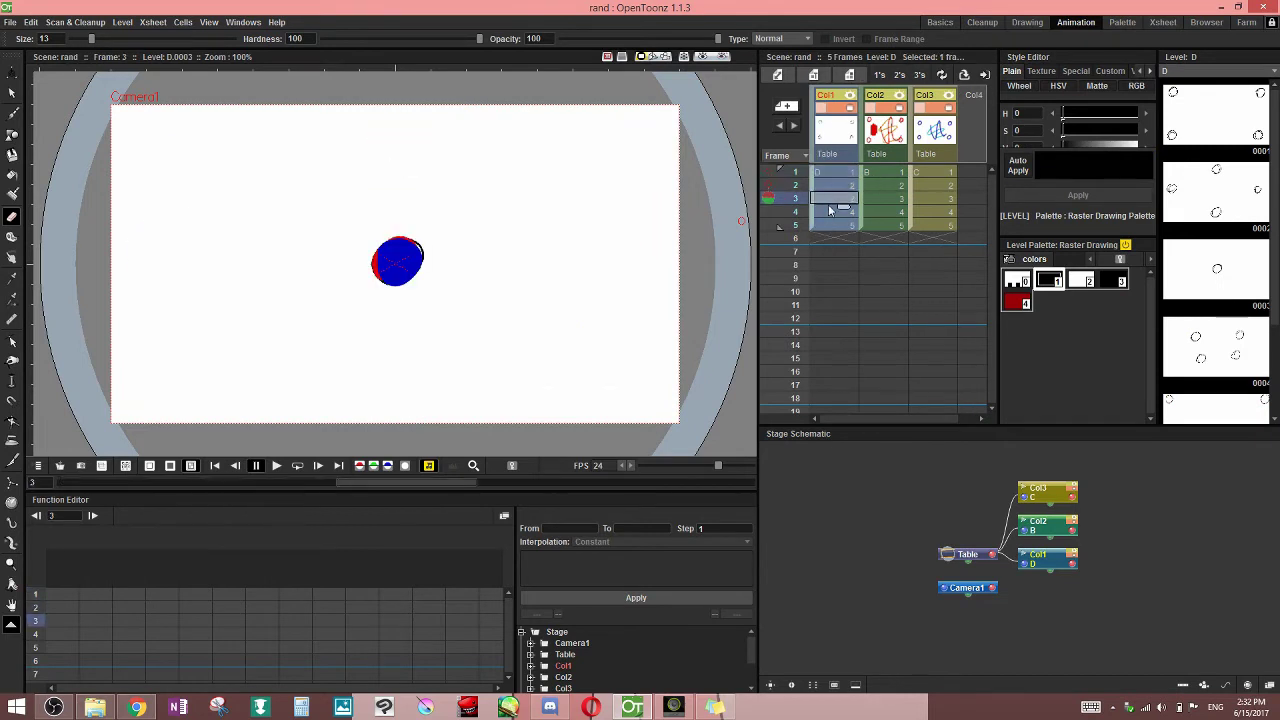
{"action": "left_click", "coordinate": [829, 213]}
{"action": "left_click", "coordinate": [829, 237]}
{"action": "left_click", "coordinate": [900, 108]}
{"action": "left_click", "coordinate": [948, 108]}
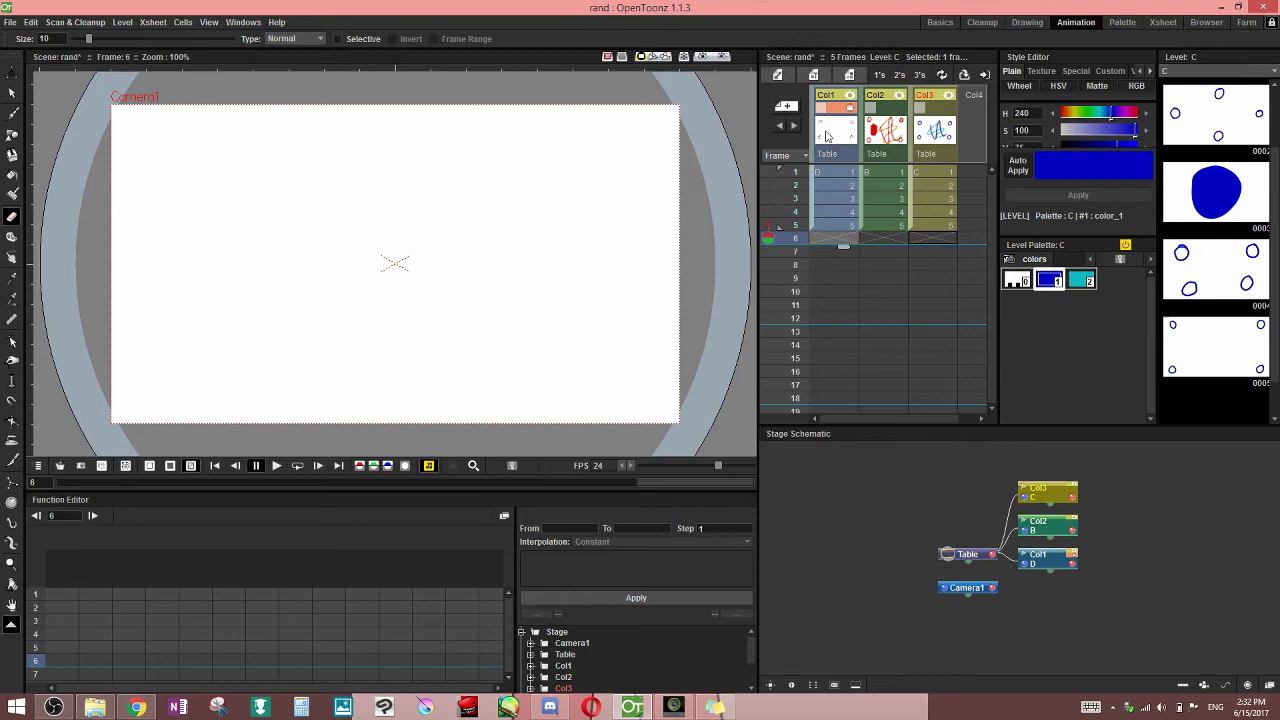
Review the drawings in Col1's five frames, return to frame 1 and save the scene
{"action": "left_click", "coordinate": [831, 174]}
{"action": "left_click", "coordinate": [833, 188]}
{"action": "key", "text": "Down"}
{"action": "key", "text": "Down"}
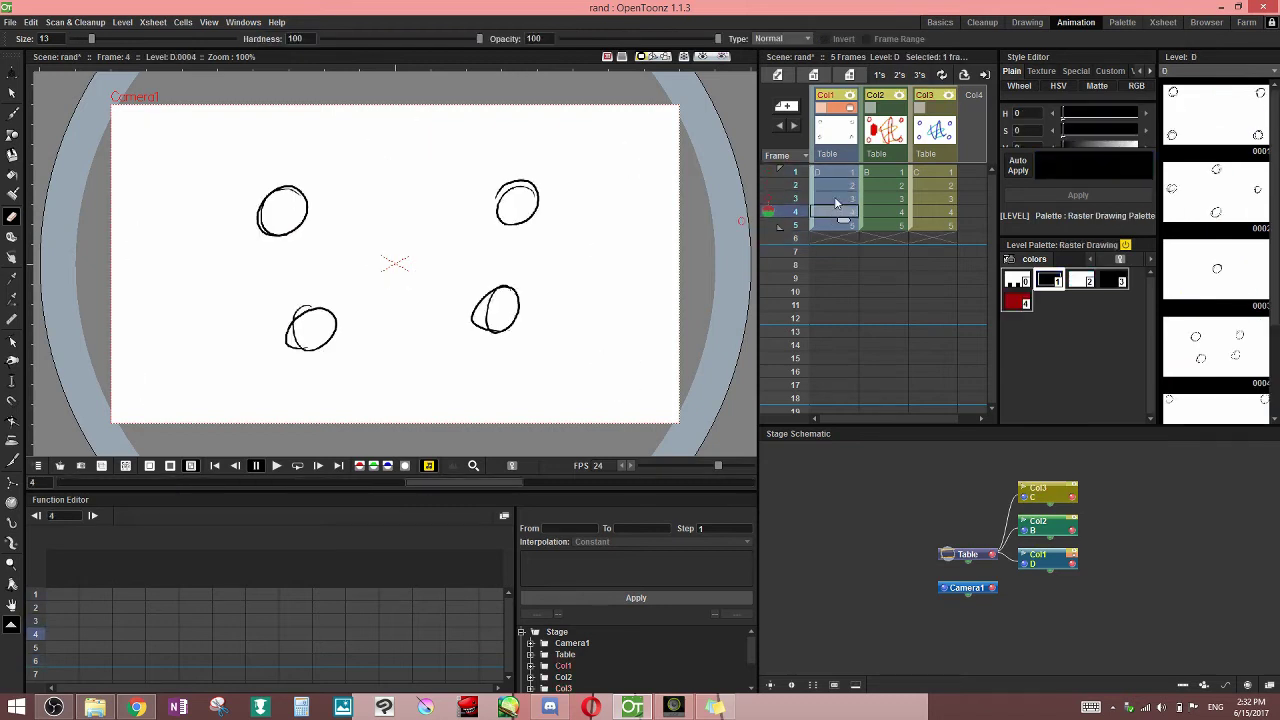
{"action": "left_click", "coordinate": [833, 225]}
{"action": "left_click", "coordinate": [835, 212]}
{"action": "left_click", "coordinate": [838, 198]}
{"action": "left_click", "coordinate": [843, 173]}
{"action": "left_click", "coordinate": [845, 161]}
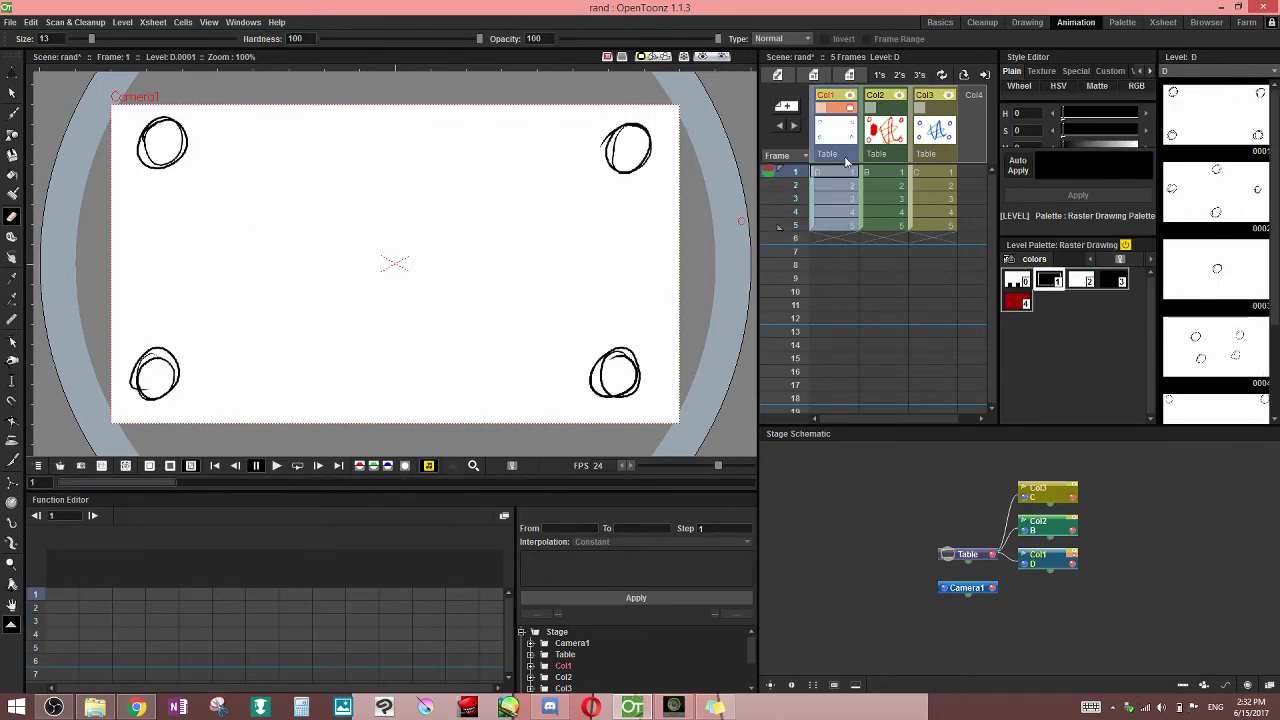
{"action": "left_click", "coordinate": [855, 172]}
{"action": "key", "text": "ctrl+s"}
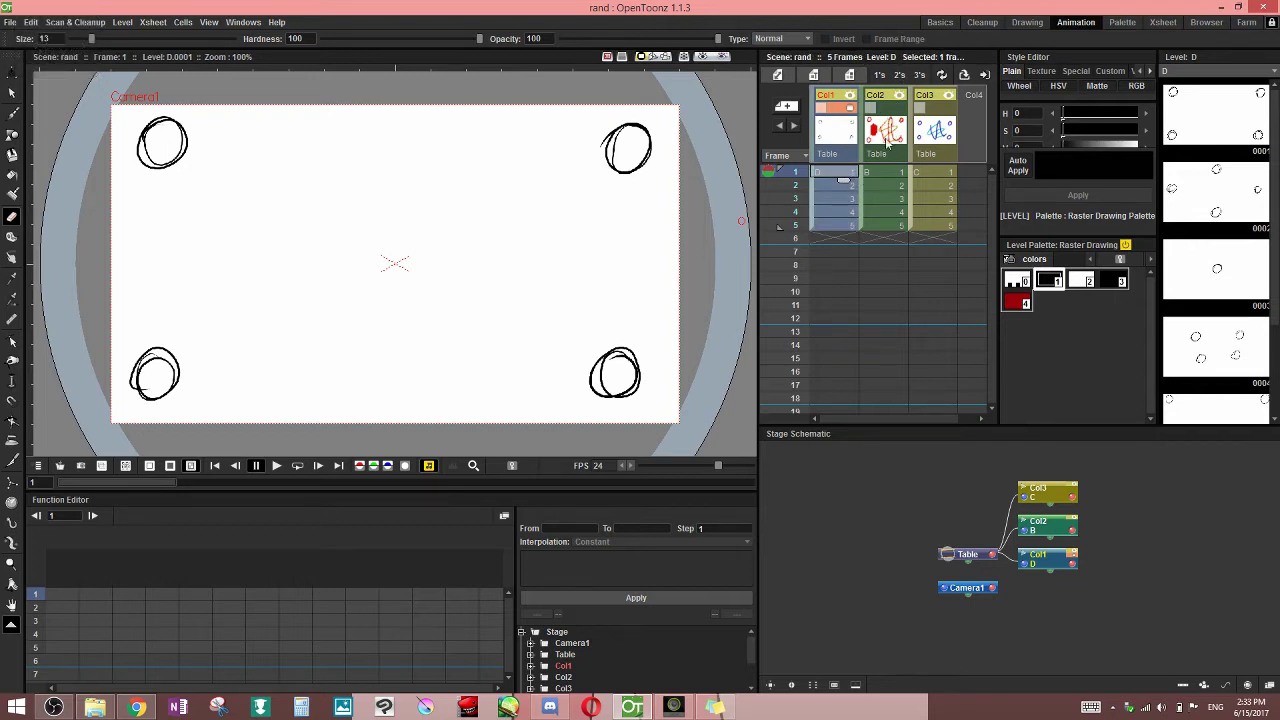
Step through Col1's frames 1 to 5 again to compare the circle drawings, ending on frame 1
{"action": "left_click", "coordinate": [829, 185]}
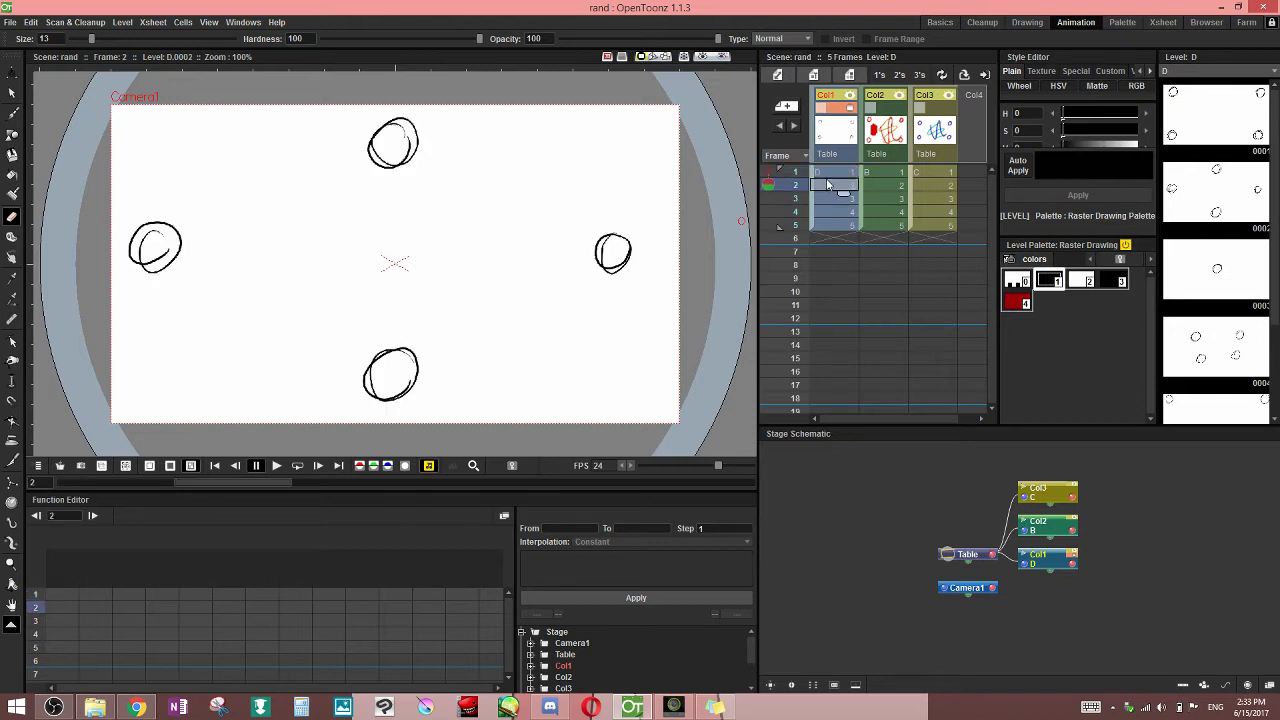
{"action": "left_click", "coordinate": [832, 173]}
{"action": "left_click", "coordinate": [831, 187]}
{"action": "left_click", "coordinate": [834, 208]}
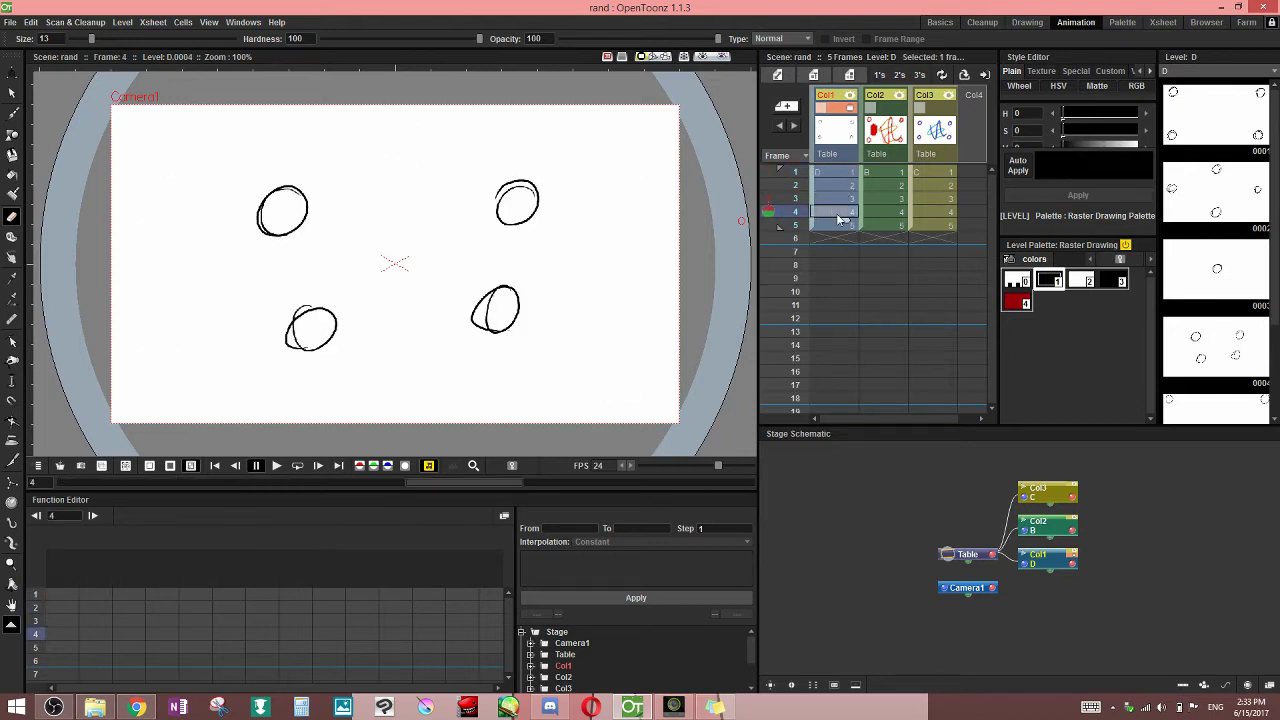
{"action": "left_click", "coordinate": [834, 175]}
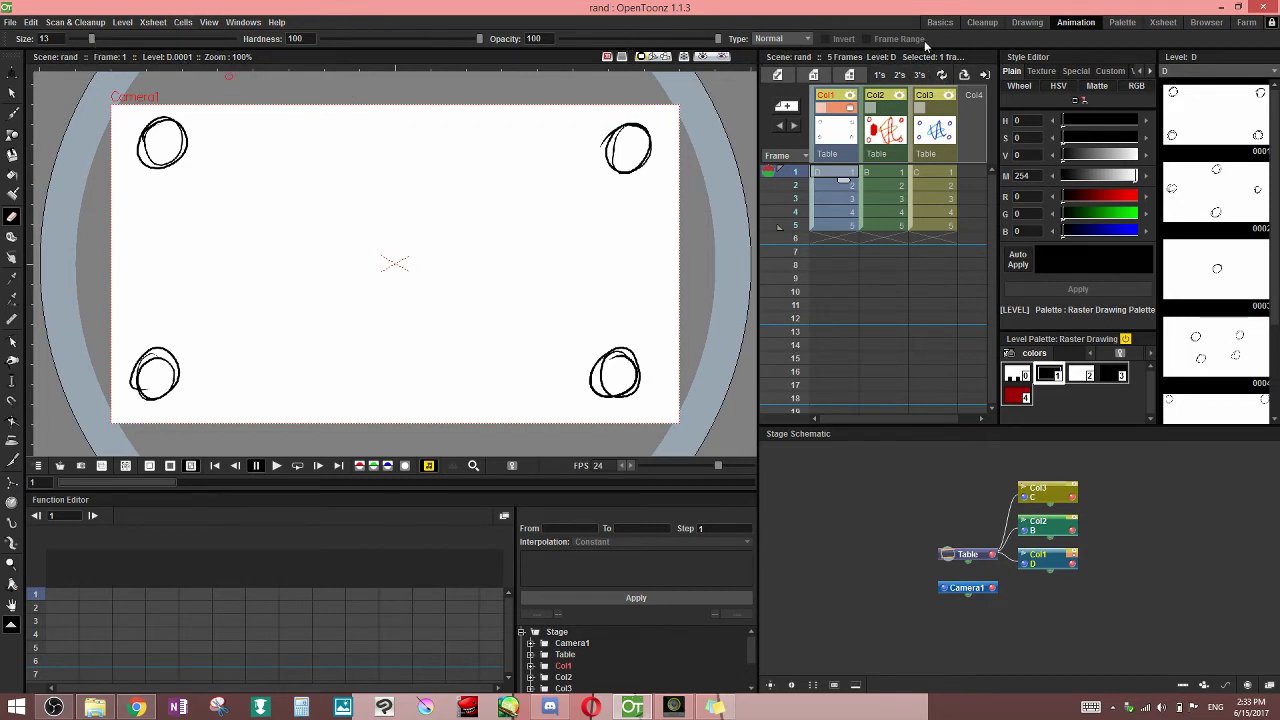
{"action": "left_click", "coordinate": [839, 186]}
{"action": "left_click", "coordinate": [839, 199]}
{"action": "left_click", "coordinate": [839, 213]}
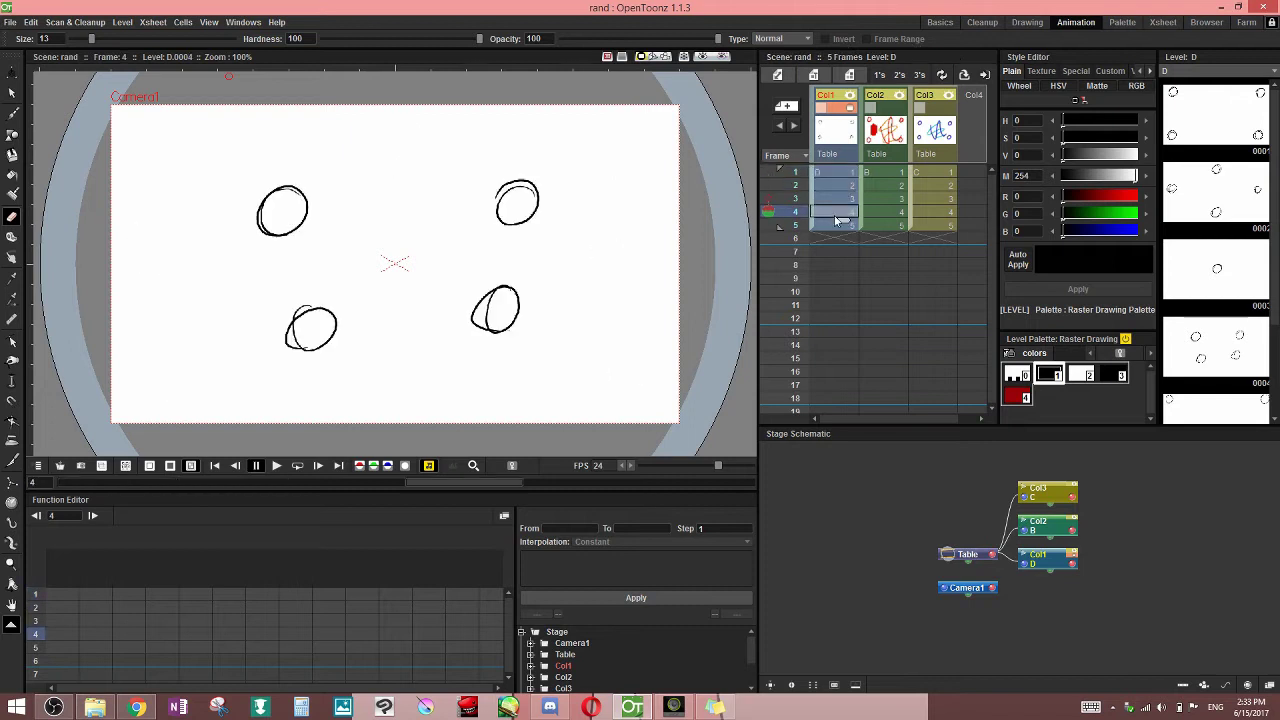
{"action": "left_click", "coordinate": [838, 226]}
{"action": "left_click", "coordinate": [834, 173]}
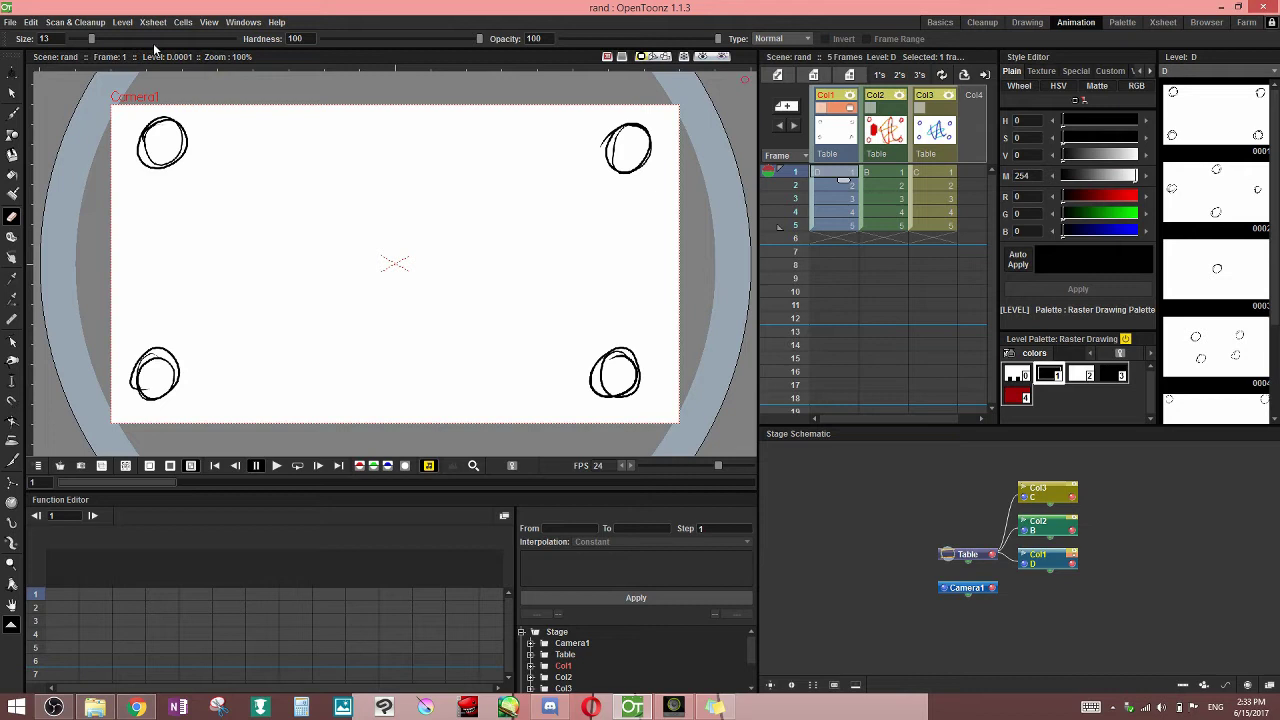
Try erasing the upper-left circle on frame 1 with a larger eraser, and undo the stroke
{"action": "left_click_drag", "start_coordinate": [90, 38], "coordinate": [119, 38]}
{"action": "mouse_move", "coordinate": [172, 142]}
{"action": "left_mouse_down"}
{"action": "mouse_move", "coordinate": [142, 169]}
{"action": "mouse_move", "coordinate": [206, 194]}
{"action": "left_mouse_up"}
{"action": "key", "text": "ctrl+z"}
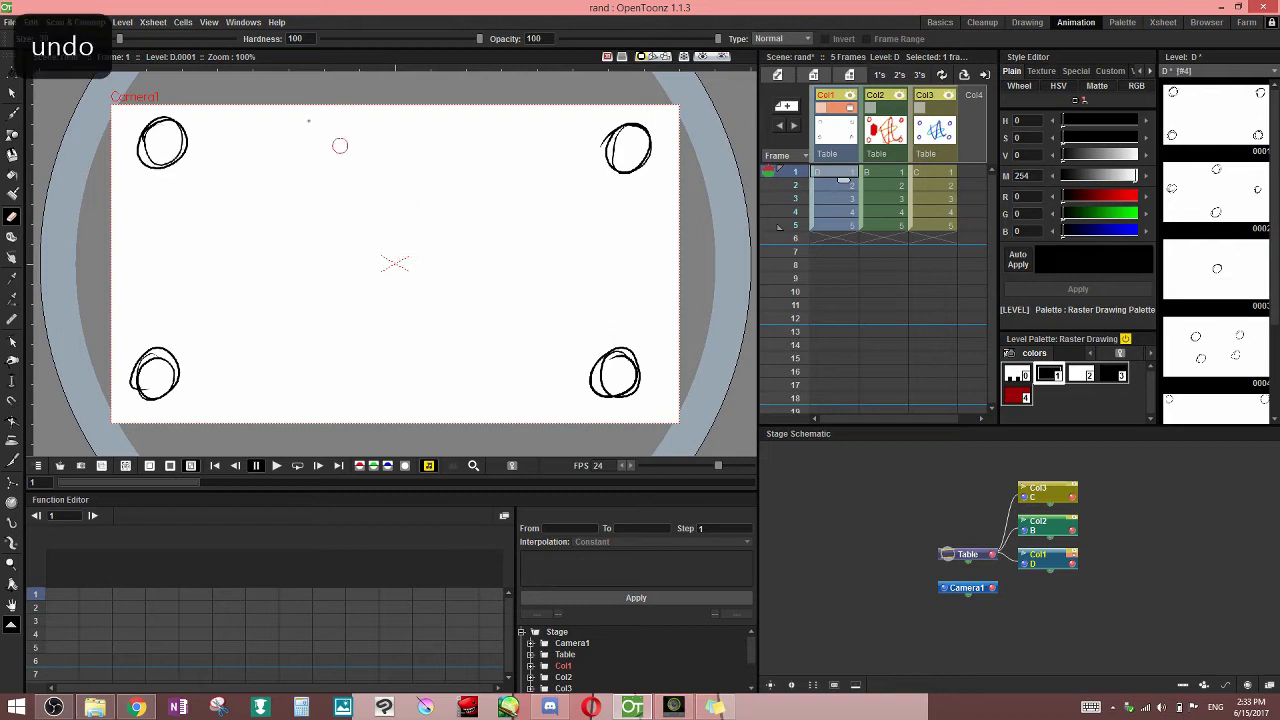
Set the eraser size to 40
{"action": "left_click", "coordinate": [208, 38]}
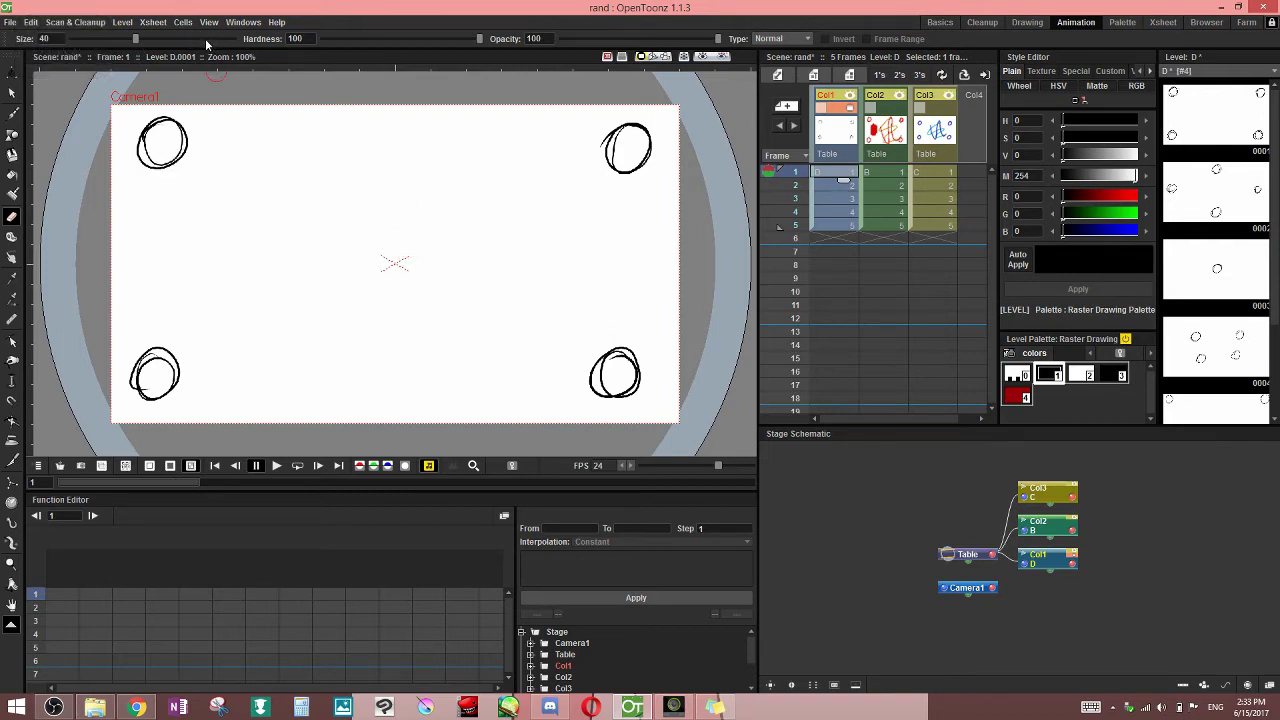
{"action": "left_click", "coordinate": [205, 38]}
{"action": "left_click", "coordinate": [207, 38]}
{"action": "left_click", "coordinate": [100, 39]}
{"action": "left_click", "coordinate": [92, 39]}
{"action": "left_click", "coordinate": [89, 38]}
{"action": "left_click", "coordinate": [150, 40]}
{"action": "scroll", "coordinate": [92, 38], "scroll_direction": "down", "scroll_amount": 1}
Paint a thick black diagonal patch near the middle of Col1's frame 1 with the Brush tool
{"action": "left_click", "coordinate": [833, 189]}
{"action": "left_click", "coordinate": [831, 199]}
{"action": "left_click", "coordinate": [833, 213]}
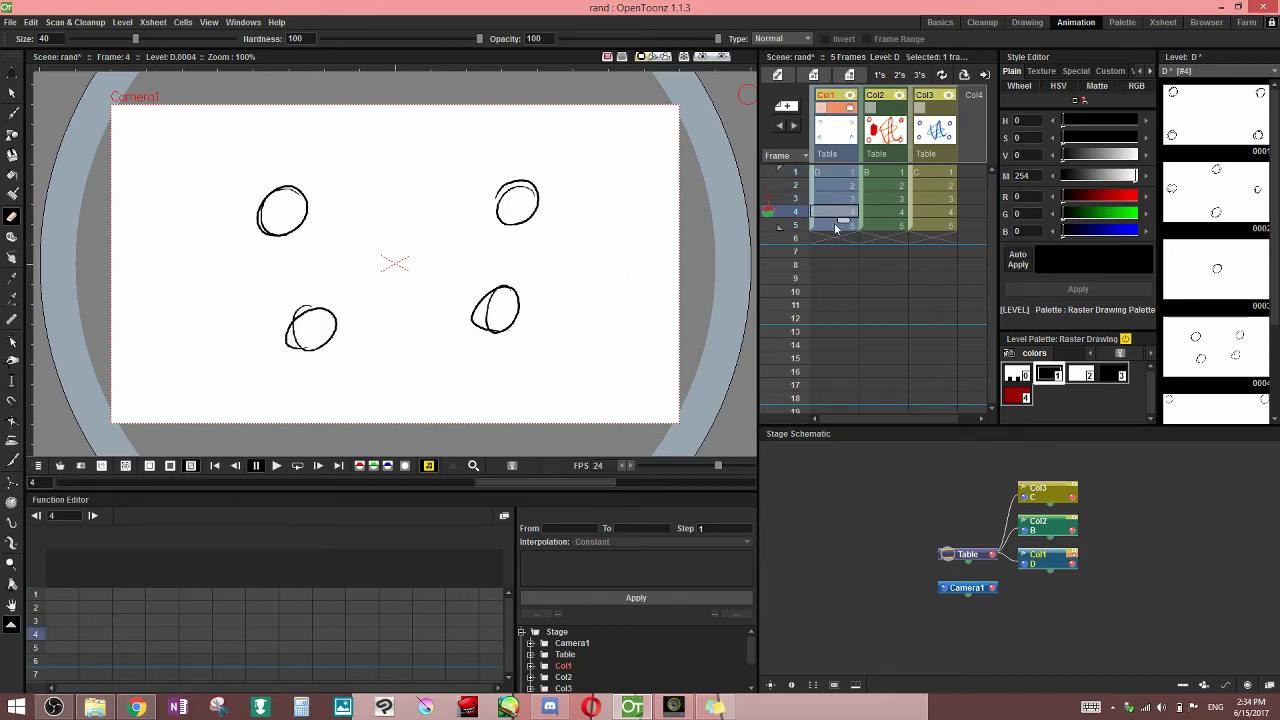
{"action": "left_click", "coordinate": [836, 226]}
{"action": "left_click", "coordinate": [836, 173]}
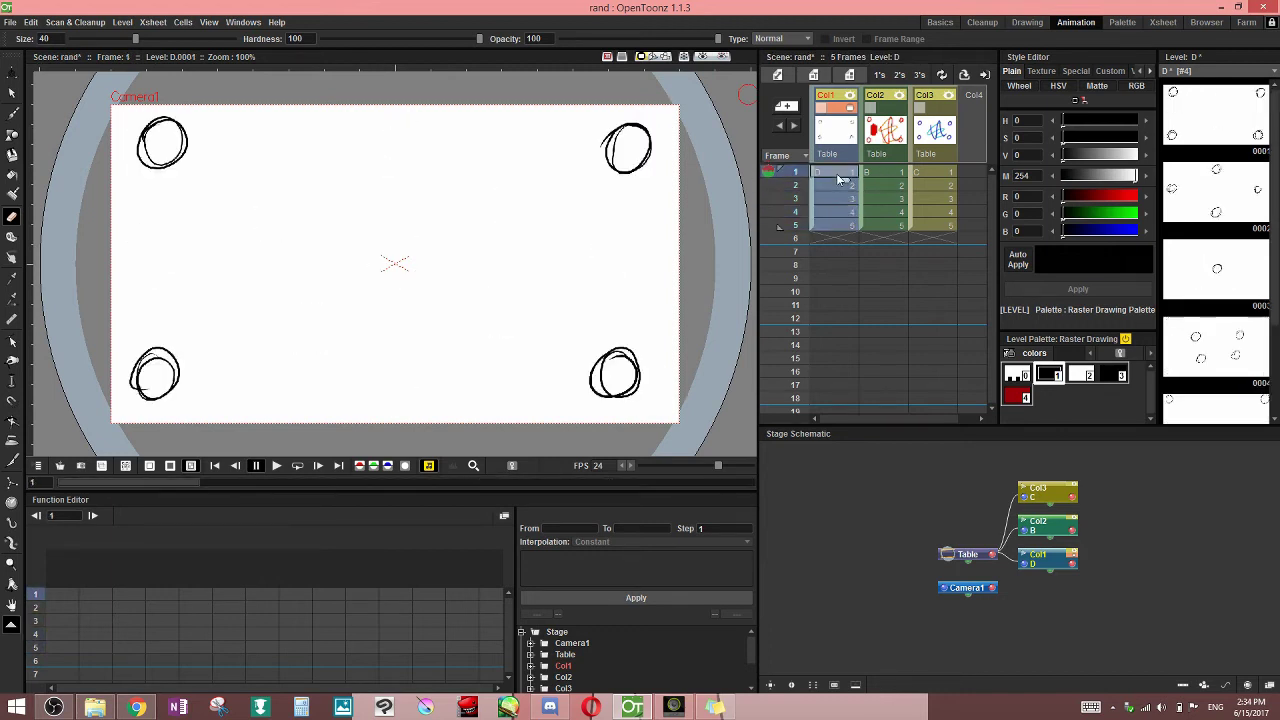
{"action": "left_click", "coordinate": [12, 113]}
{"action": "mouse_move", "coordinate": [300, 257]}
{"action": "left_mouse_down"}
{"action": "mouse_move", "coordinate": [337, 192]}
{"action": "mouse_move", "coordinate": [372, 186]}
{"action": "left_mouse_up"}
{"action": "left_click_drag", "start_coordinate": [300, 283], "coordinate": [395, 200]}
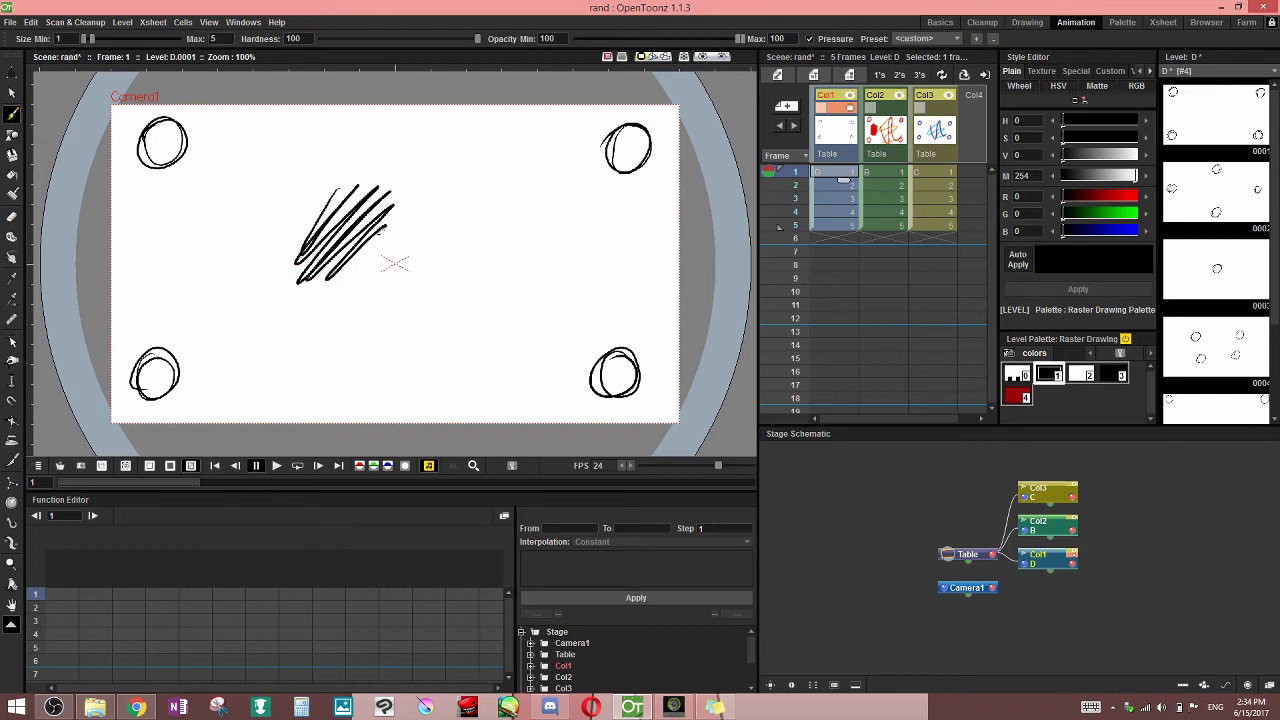
{"action": "left_click_drag", "start_coordinate": [100, 39], "coordinate": [140, 39]}
{"action": "mouse_move", "coordinate": [388, 166]}
{"action": "left_mouse_down"}
{"action": "mouse_move", "coordinate": [294, 250]}
{"action": "mouse_move", "coordinate": [423, 187]}
{"action": "mouse_move", "coordinate": [369, 284]}
{"action": "left_mouse_up"}
Try erasing the middle of the black patch twice at size 40 and hardness 100, undoing each attempt
{"action": "left_click", "coordinate": [12, 216]}
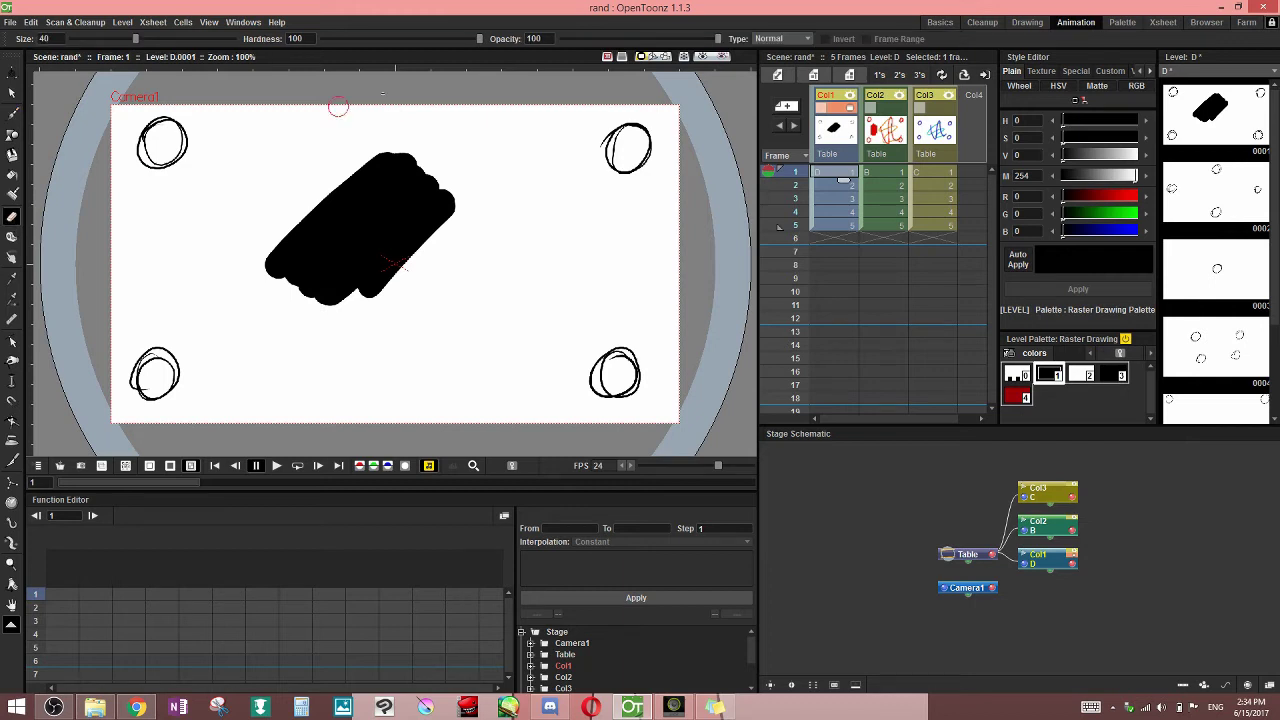
{"action": "mouse_move", "coordinate": [378, 186]}
{"action": "left_mouse_down"}
{"action": "mouse_move", "coordinate": [367, 218]}
{"action": "mouse_move", "coordinate": [418, 220]}
{"action": "left_mouse_up"}
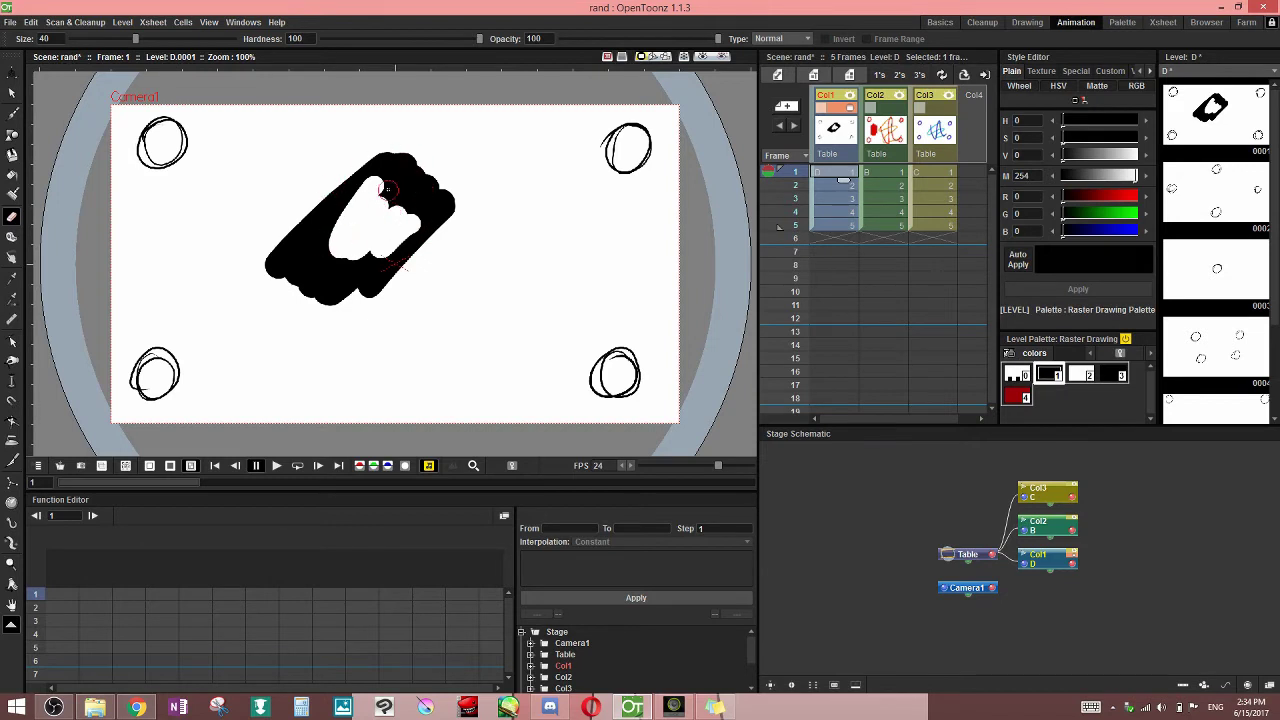
{"action": "key", "text": "ctrl+z"}
{"action": "mouse_move", "coordinate": [360, 192]}
{"action": "left_mouse_down"}
{"action": "mouse_move", "coordinate": [375, 192]}
{"action": "mouse_move", "coordinate": [345, 230]}
{"action": "mouse_move", "coordinate": [385, 240]}
{"action": "mouse_move", "coordinate": [378, 250]}
{"action": "left_mouse_up"}
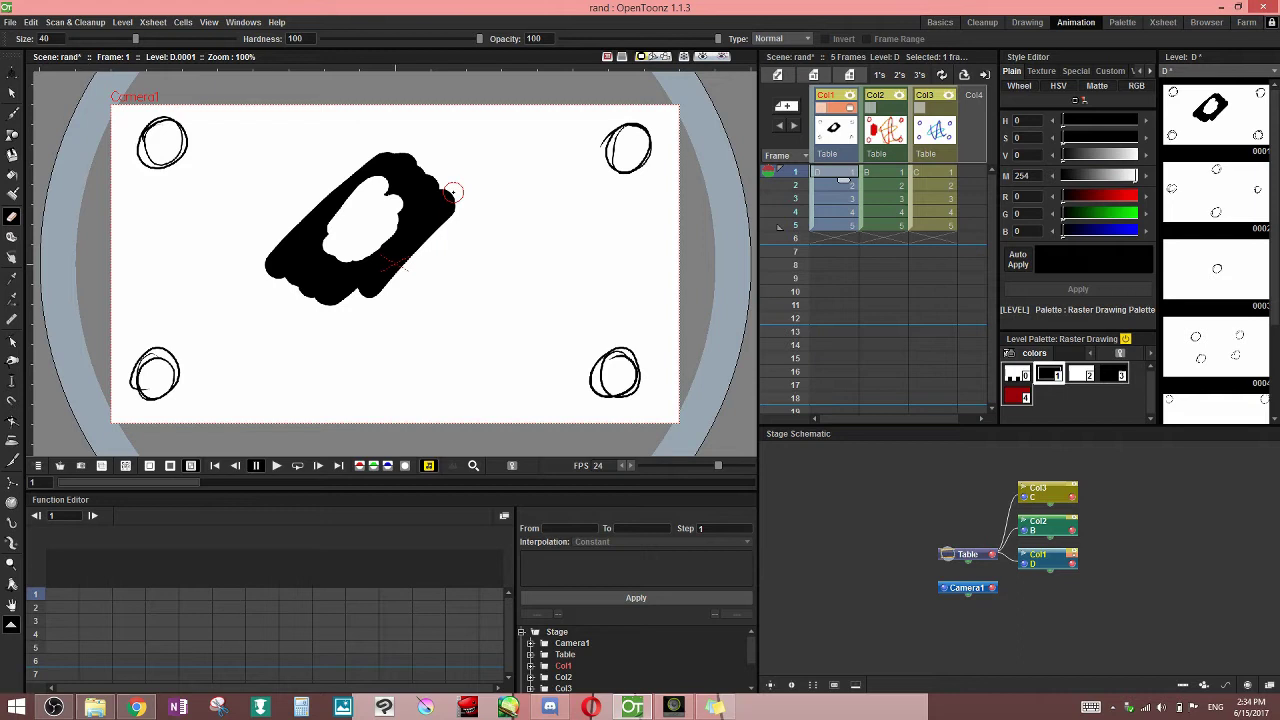
{"action": "key", "text": "ctrl+z"}
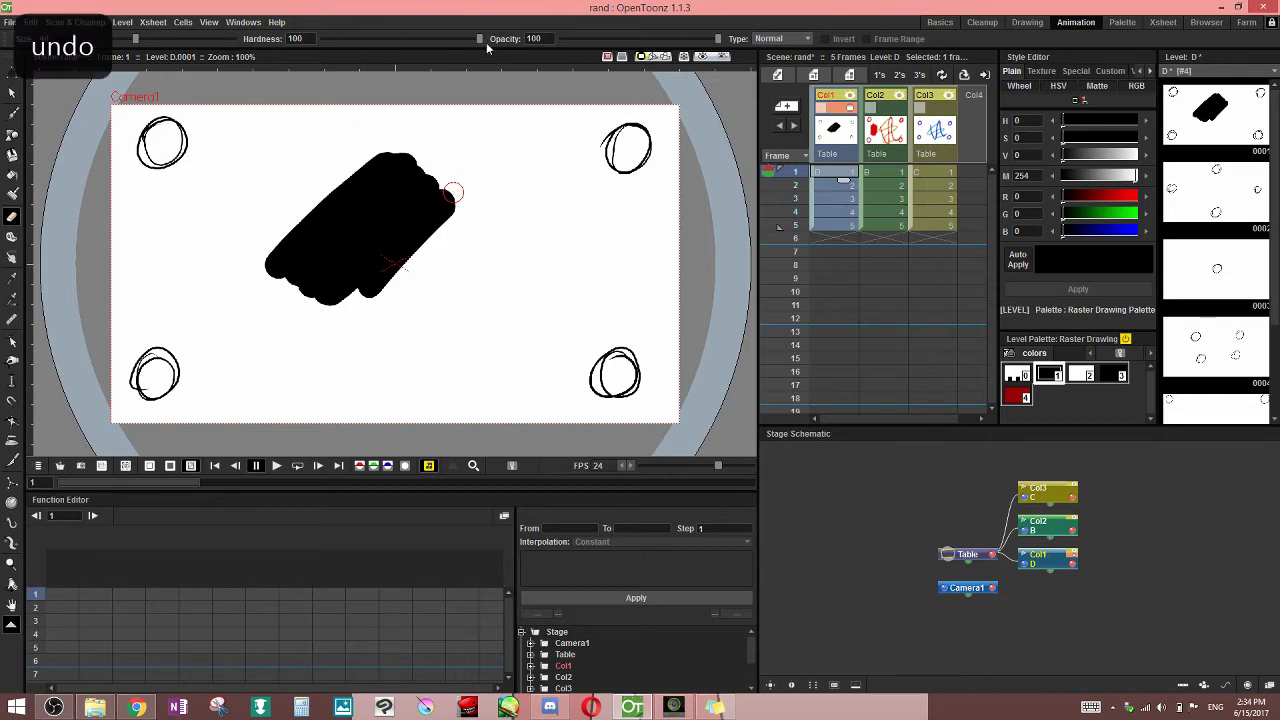
Set the eraser hardness to 0, test it inside the black patch and undo the stroke
{"action": "left_click_drag", "start_coordinate": [486, 42], "coordinate": [310, 40]}
{"action": "mouse_move", "coordinate": [385, 185]}
{"action": "left_mouse_down"}
{"action": "mouse_move", "coordinate": [394, 205]}
{"action": "mouse_move", "coordinate": [358, 240]}
{"action": "mouse_move", "coordinate": [400, 195]}
{"action": "mouse_move", "coordinate": [387, 233]}
{"action": "left_mouse_up"}
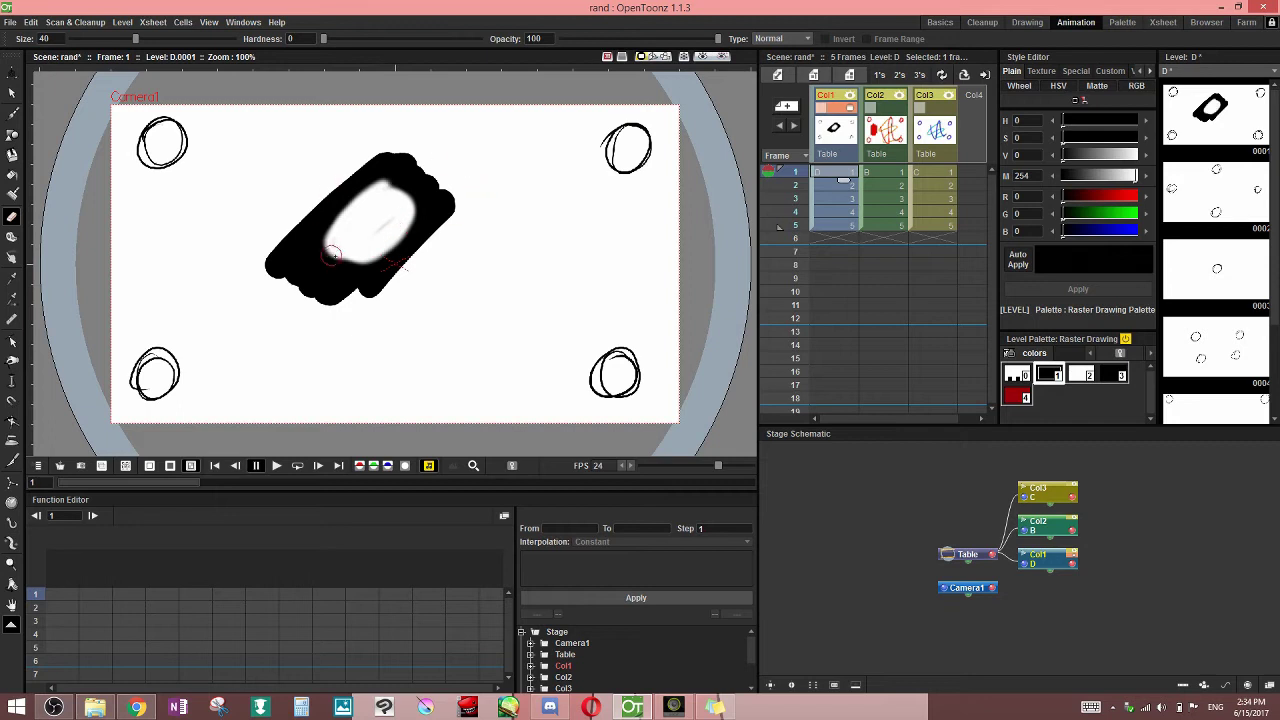
{"action": "key", "text": "ctrl+z"}
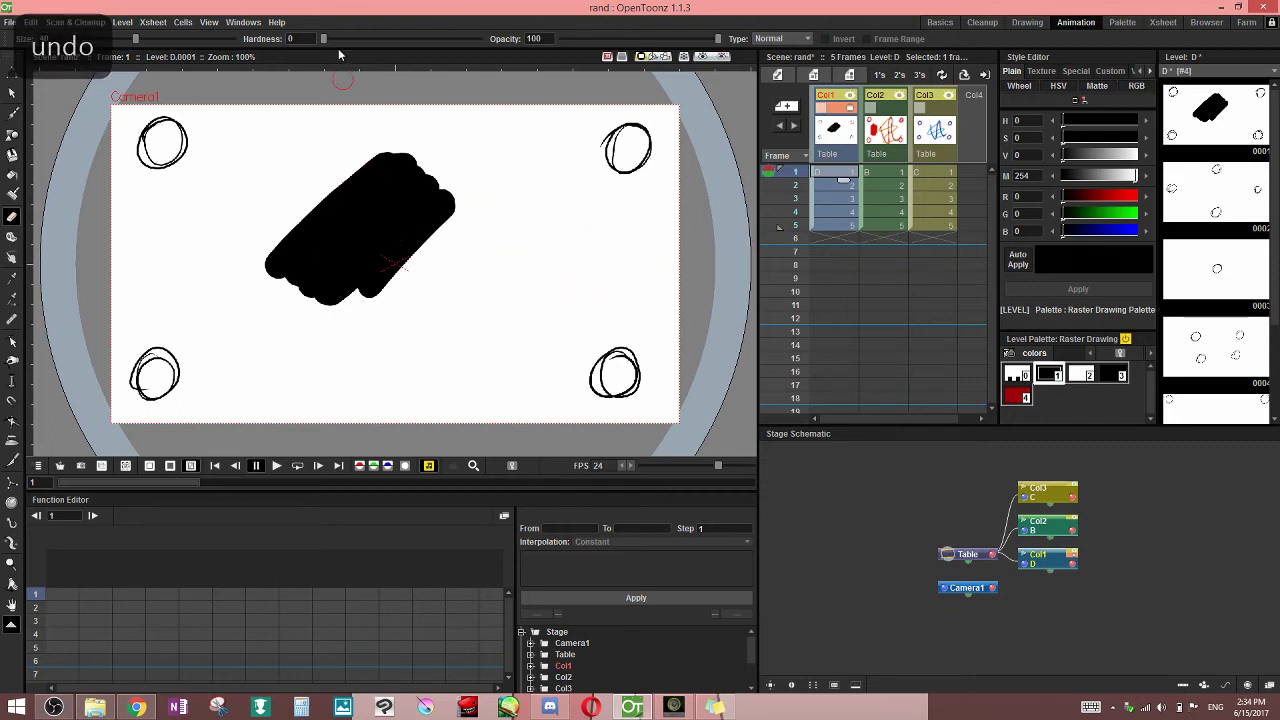
Set the eraser hardness to 39.32, test it inside the black patch and undo the stroke
{"action": "left_click_drag", "start_coordinate": [323, 38], "coordinate": [386, 40]}
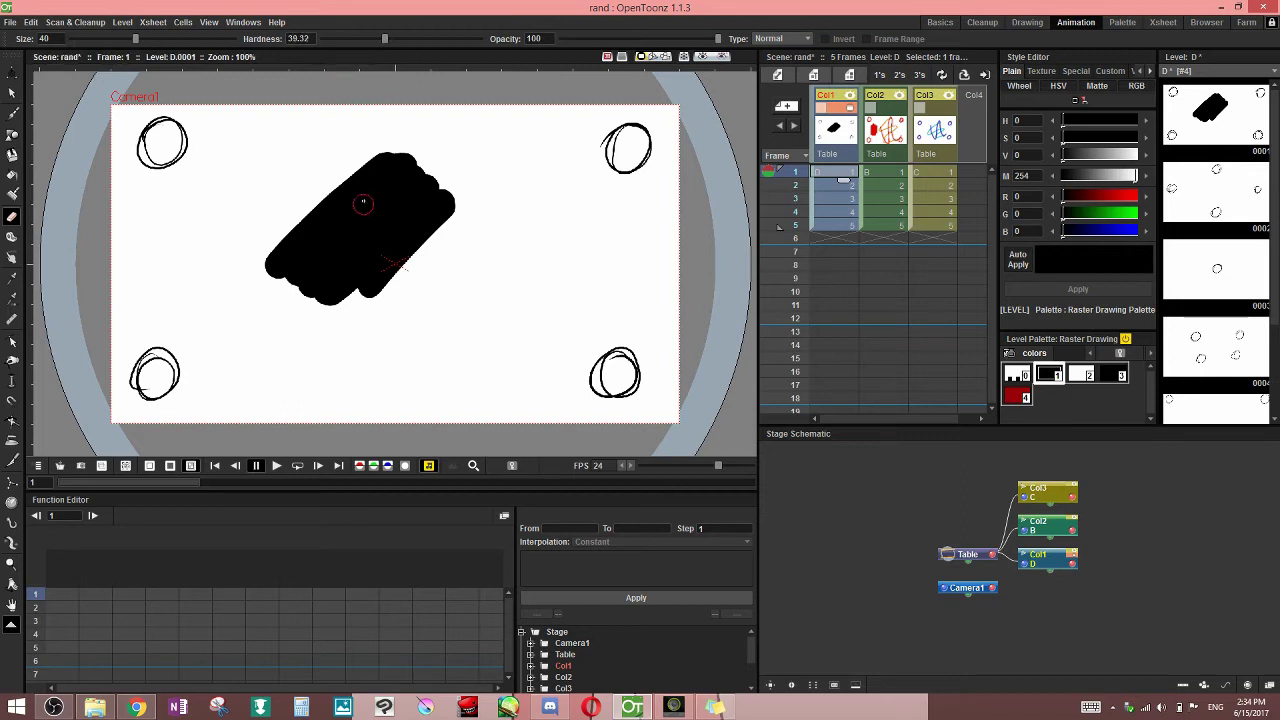
{"action": "mouse_move", "coordinate": [376, 192]}
{"action": "left_mouse_down"}
{"action": "mouse_move", "coordinate": [349, 227]}
{"action": "mouse_move", "coordinate": [374, 218]}
{"action": "mouse_move", "coordinate": [375, 248]}
{"action": "left_mouse_up"}
{"action": "key", "text": "ctrl+z"}
Raise the eraser hardness to 100, test it on the black patch and undo the stroke
{"action": "left_click_drag", "start_coordinate": [386, 39], "coordinate": [484, 40]}
{"action": "mouse_move", "coordinate": [387, 189]}
{"action": "left_mouse_down"}
{"action": "mouse_move", "coordinate": [377, 251]}
{"action": "mouse_move", "coordinate": [388, 250]}
{"action": "left_mouse_up"}
{"action": "key", "text": "ctrl+z"}
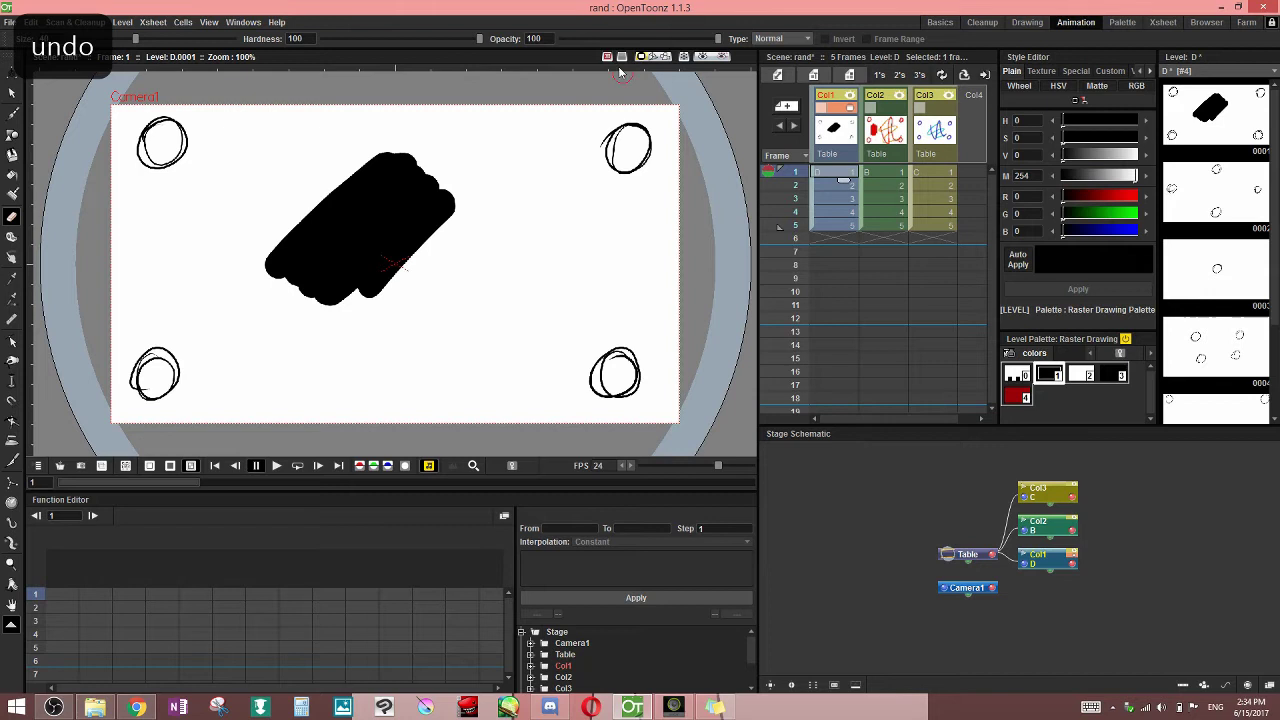
Adjust the eraser hardness, return it to 100 and save the scene
{"action": "left_click", "coordinate": [370, 40]}
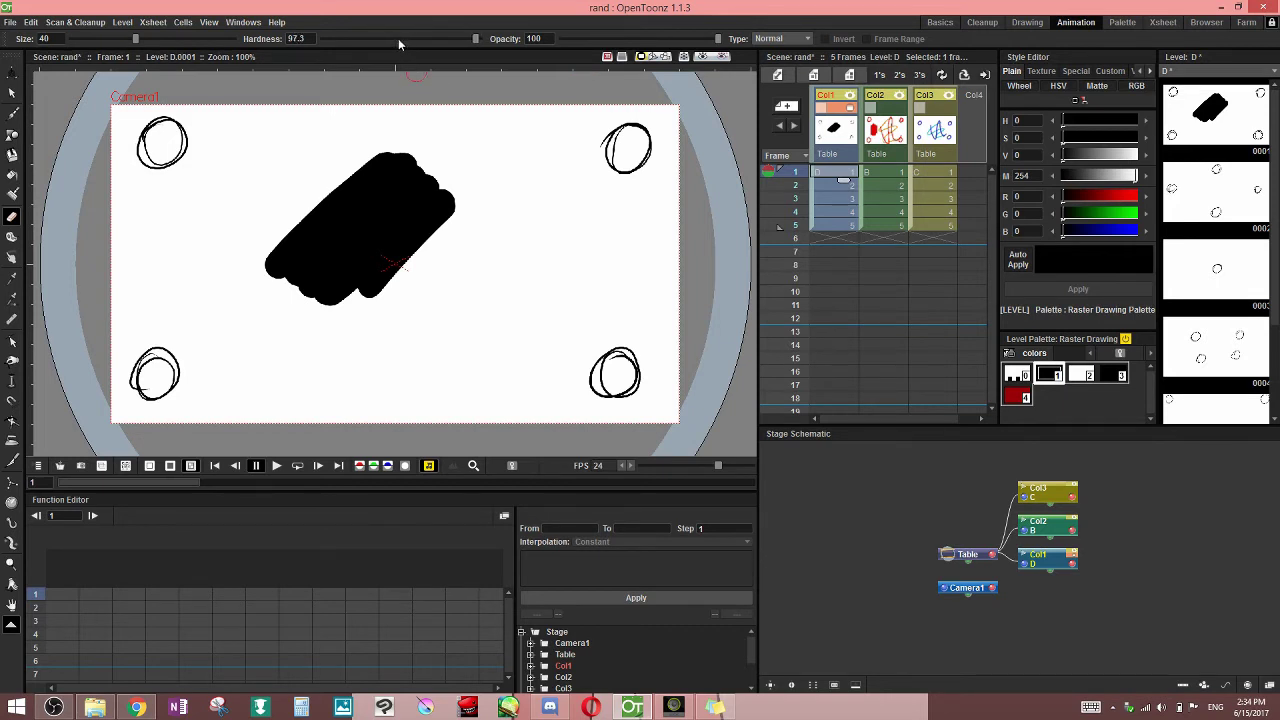
{"action": "scroll", "coordinate": [395, 40], "scroll_direction": "down", "scroll_amount": 2}
{"action": "scroll", "coordinate": [408, 40], "scroll_direction": "down", "scroll_amount": 1}
{"action": "left_click_drag", "start_coordinate": [378, 55], "coordinate": [368, 68]}
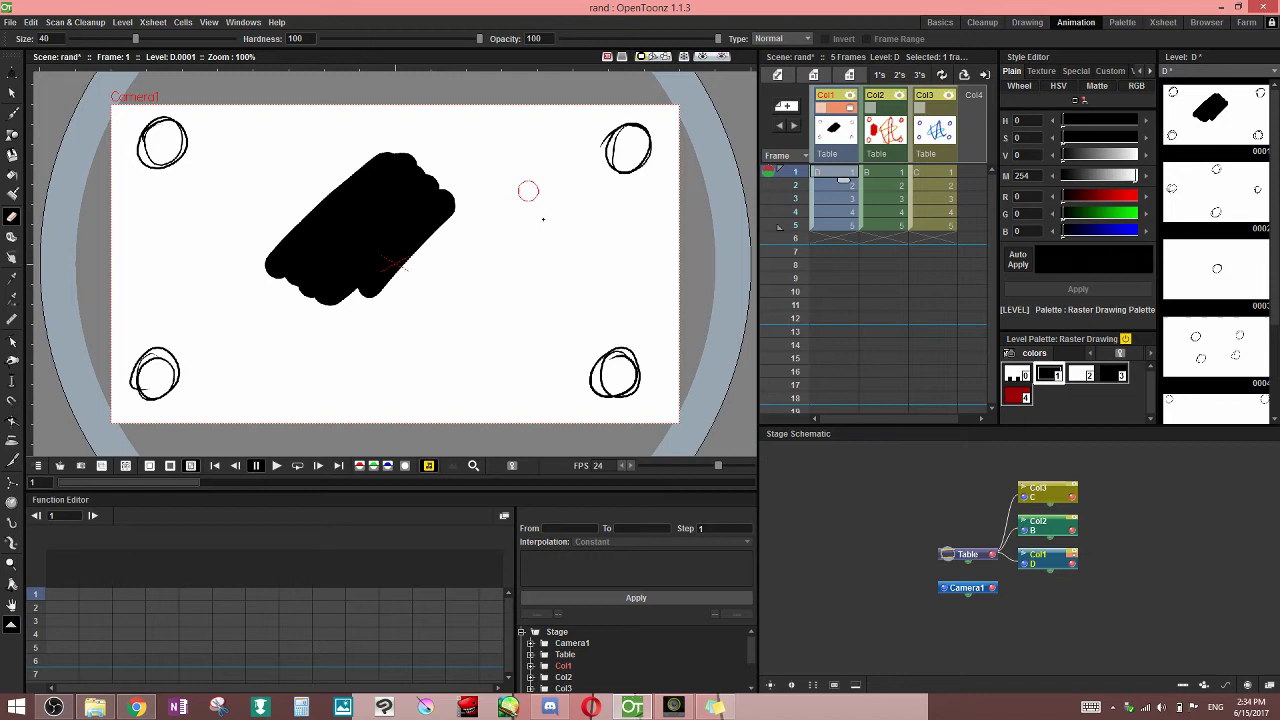
{"action": "key", "text": "ctrl+s"}
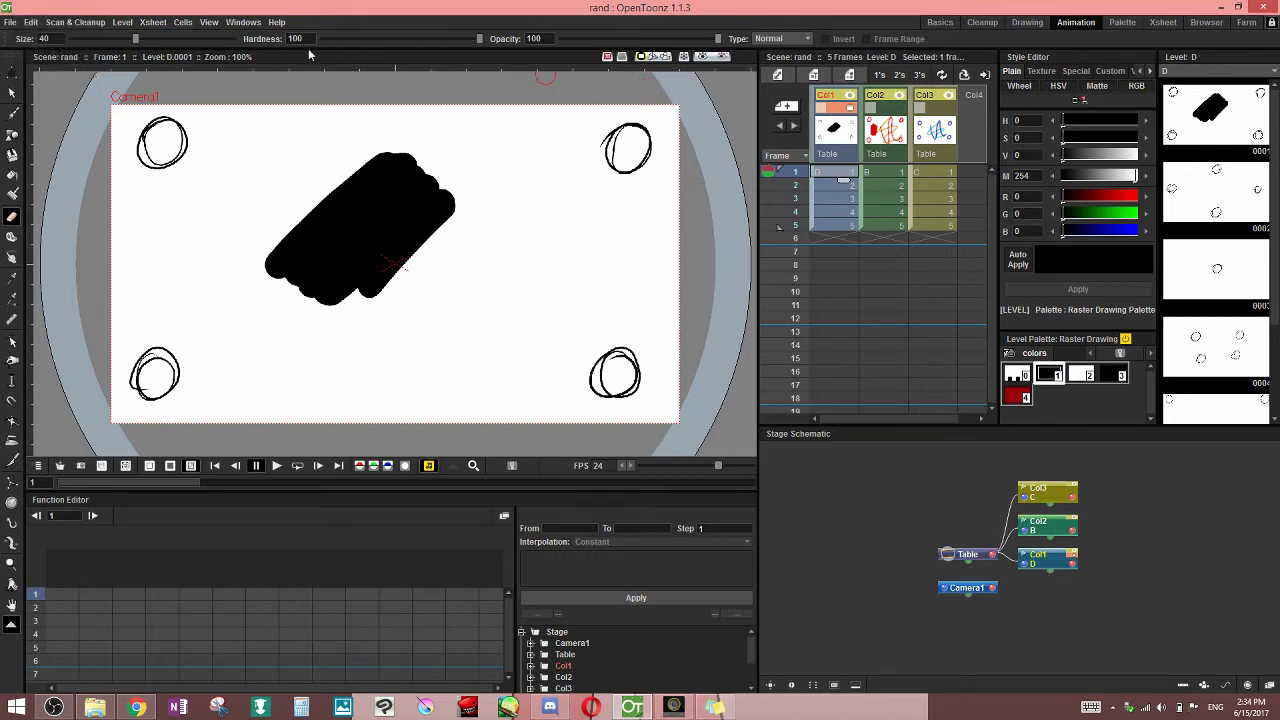
Lower the eraser hardness to 35.47
{"action": "left_click", "coordinate": [429, 40]}
{"action": "left_click", "coordinate": [428, 40]}
{"action": "left_click", "coordinate": [428, 40]}
{"action": "left_click_drag", "start_coordinate": [431, 55], "coordinate": [379, 58]}
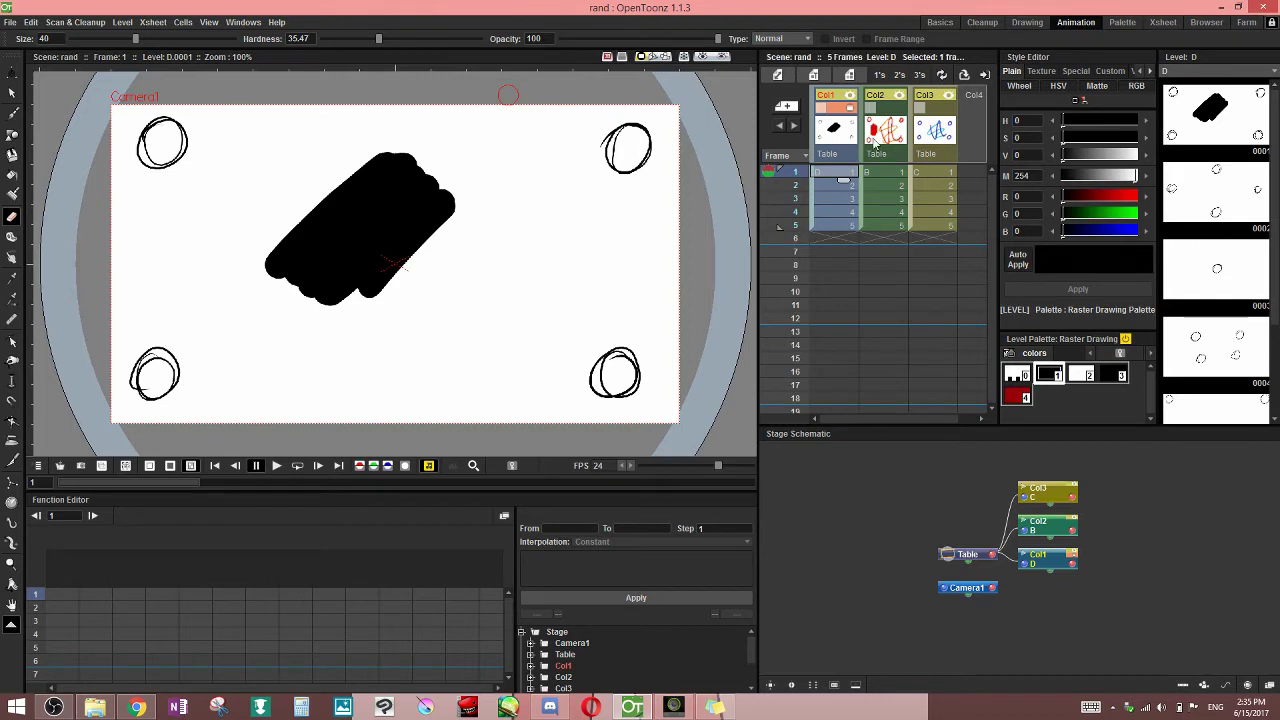
Compare the eraser options for the levels in Col2 and Col3, and return to frame 1 of Col1
{"action": "left_click", "coordinate": [843, 199]}
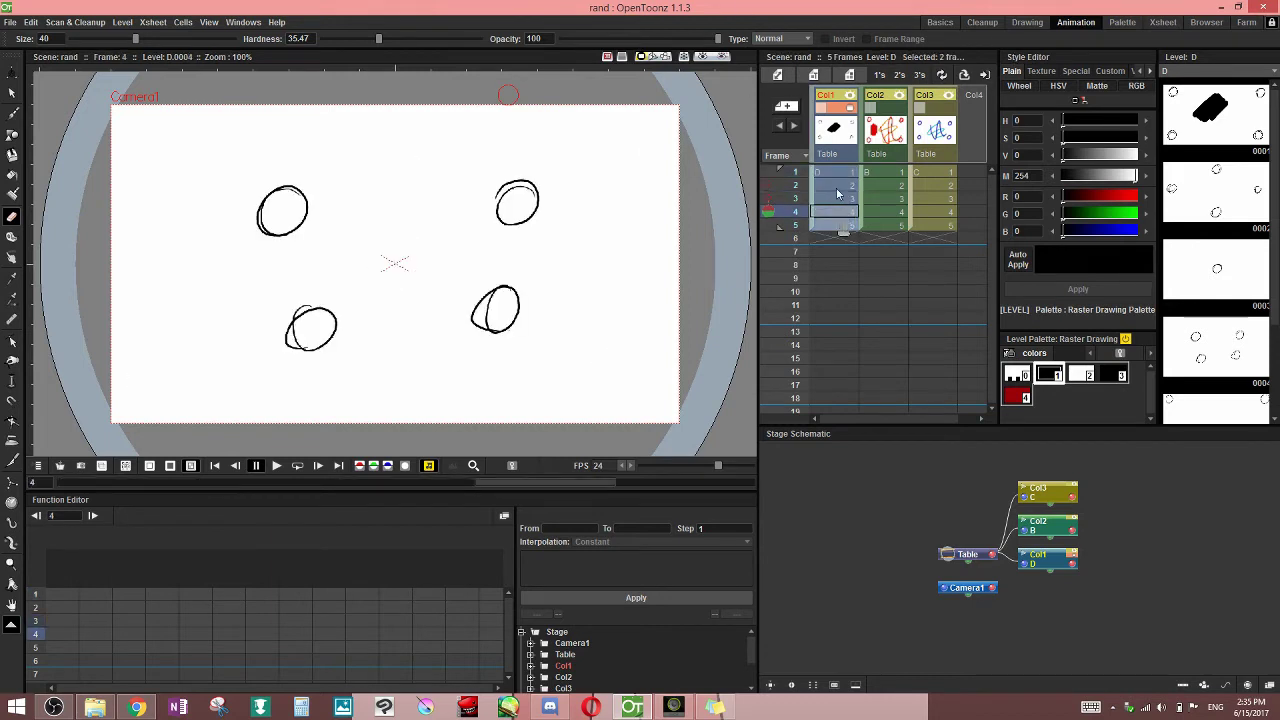
{"action": "left_click", "coordinate": [895, 178]}
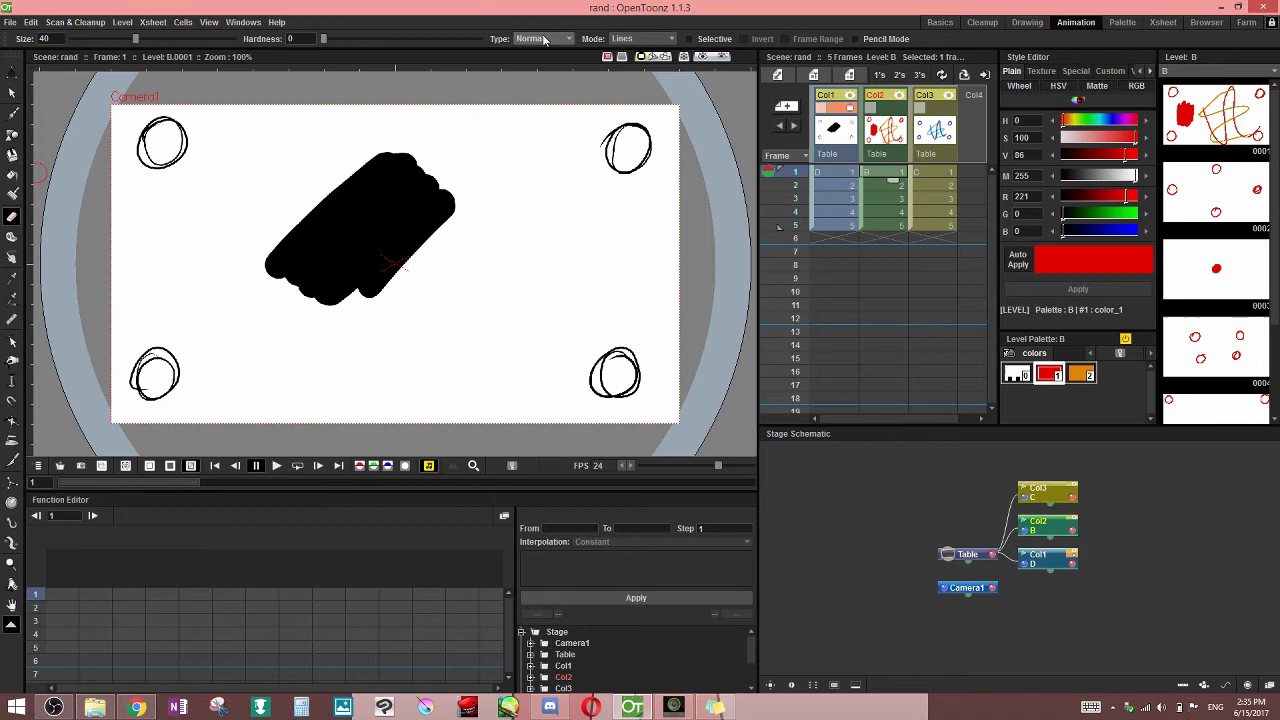
{"action": "left_click_drag", "start_coordinate": [944, 187], "coordinate": [938, 194]}
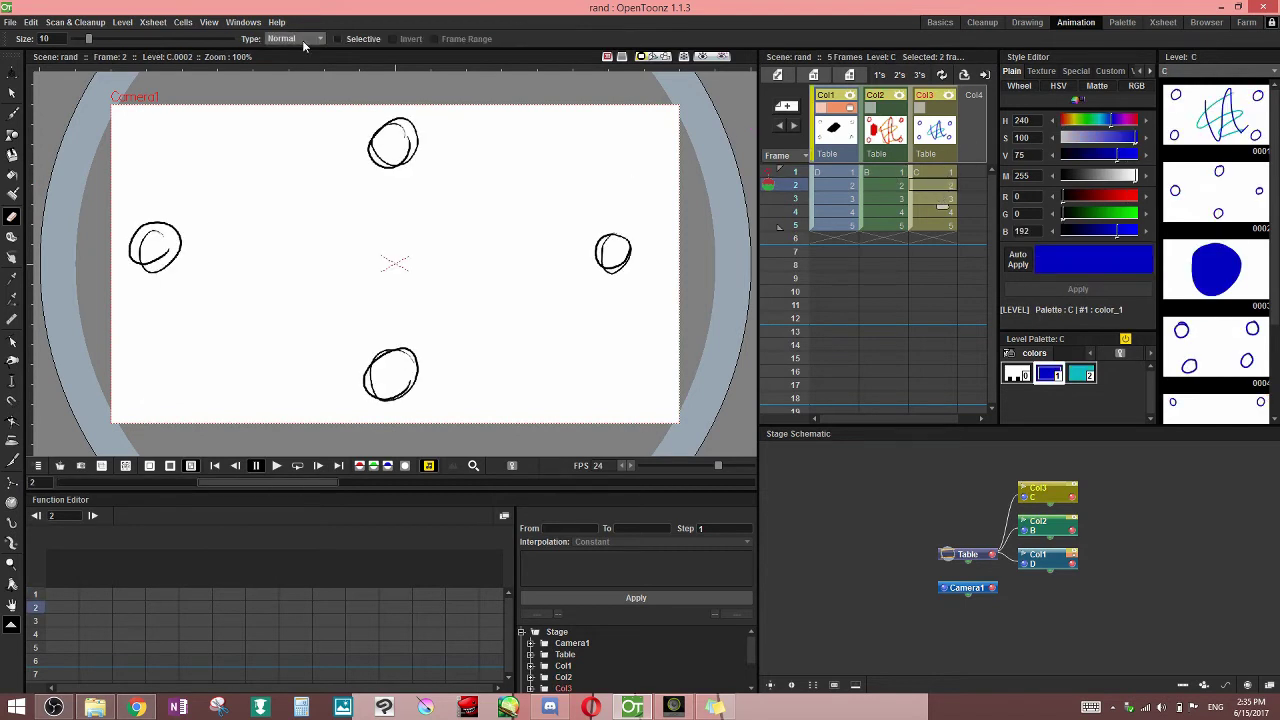
{"action": "left_click", "coordinate": [843, 186]}
{"action": "left_click", "coordinate": [843, 175]}
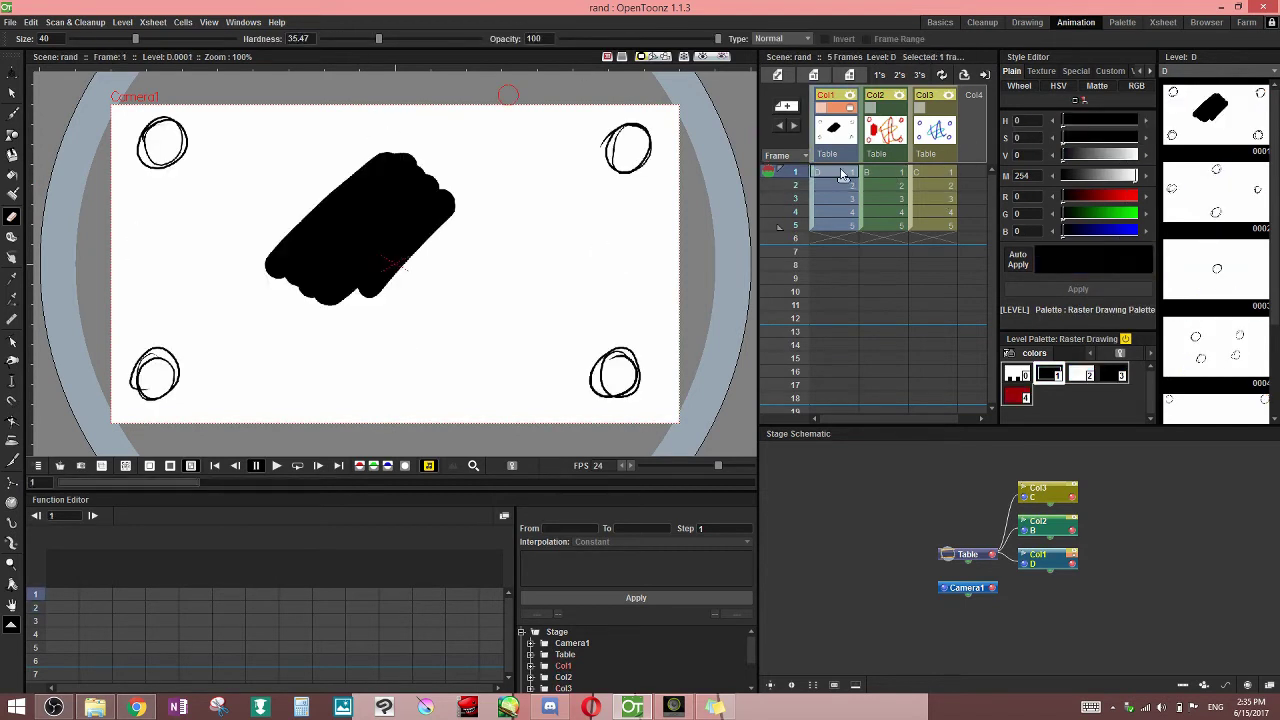
Test the eraser on the black patch at opacities 54.3 and 13.25, undo both strokes and restore the opacity to 100
{"action": "left_click_drag", "start_coordinate": [717, 39], "coordinate": [648, 39]}
{"action": "mouse_move", "coordinate": [383, 191]}
{"action": "left_mouse_down"}
{"action": "mouse_move", "coordinate": [335, 243]}
{"action": "mouse_move", "coordinate": [405, 210]}
{"action": "mouse_move", "coordinate": [353, 231]}
{"action": "mouse_move", "coordinate": [341, 219]}
{"action": "mouse_move", "coordinate": [335, 252]}
{"action": "left_mouse_up"}
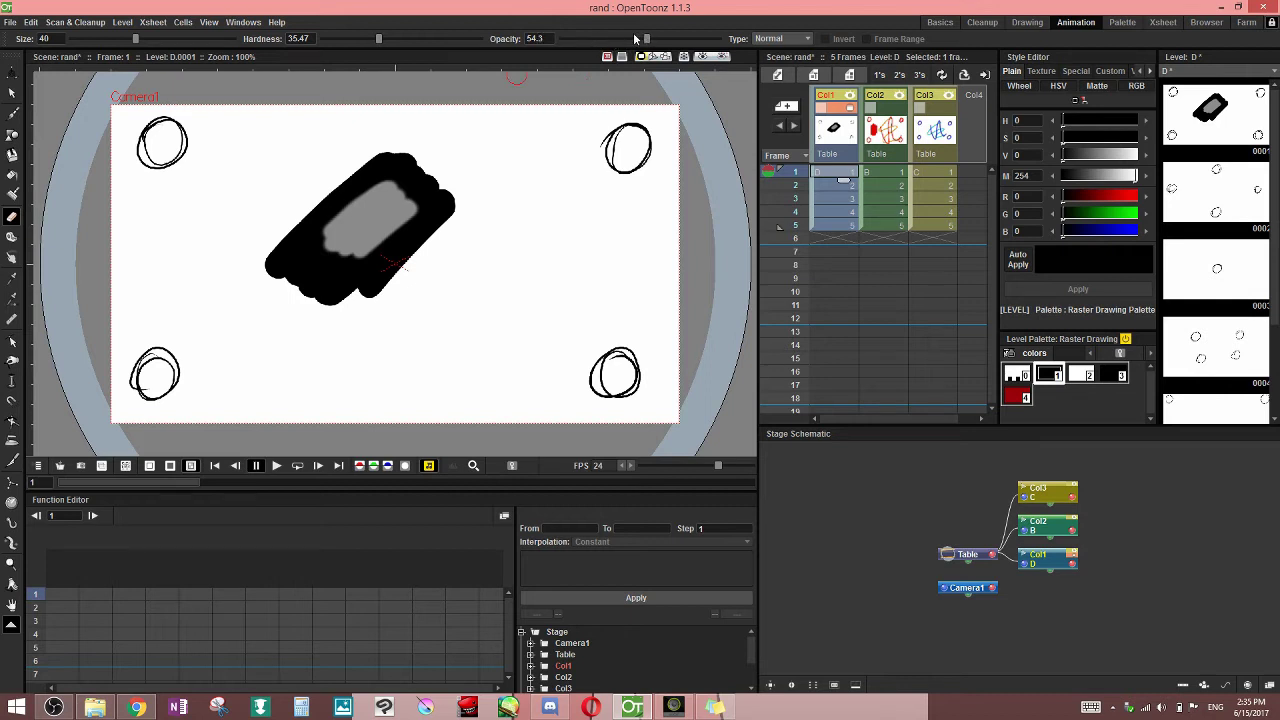
{"action": "left_click_drag", "start_coordinate": [646, 39], "coordinate": [582, 39]}
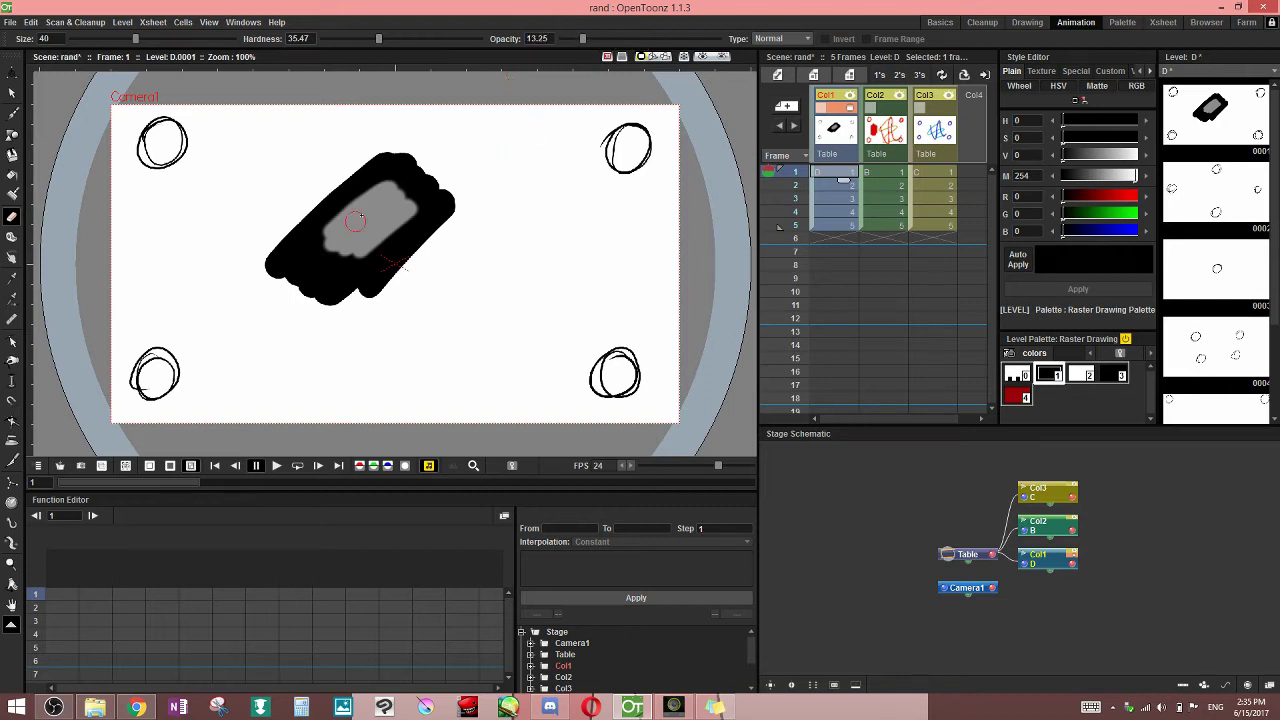
{"action": "mouse_move", "coordinate": [356, 221]}
{"action": "left_mouse_down"}
{"action": "mouse_move", "coordinate": [372, 228]}
{"action": "mouse_move", "coordinate": [385, 207]}
{"action": "left_mouse_up"}
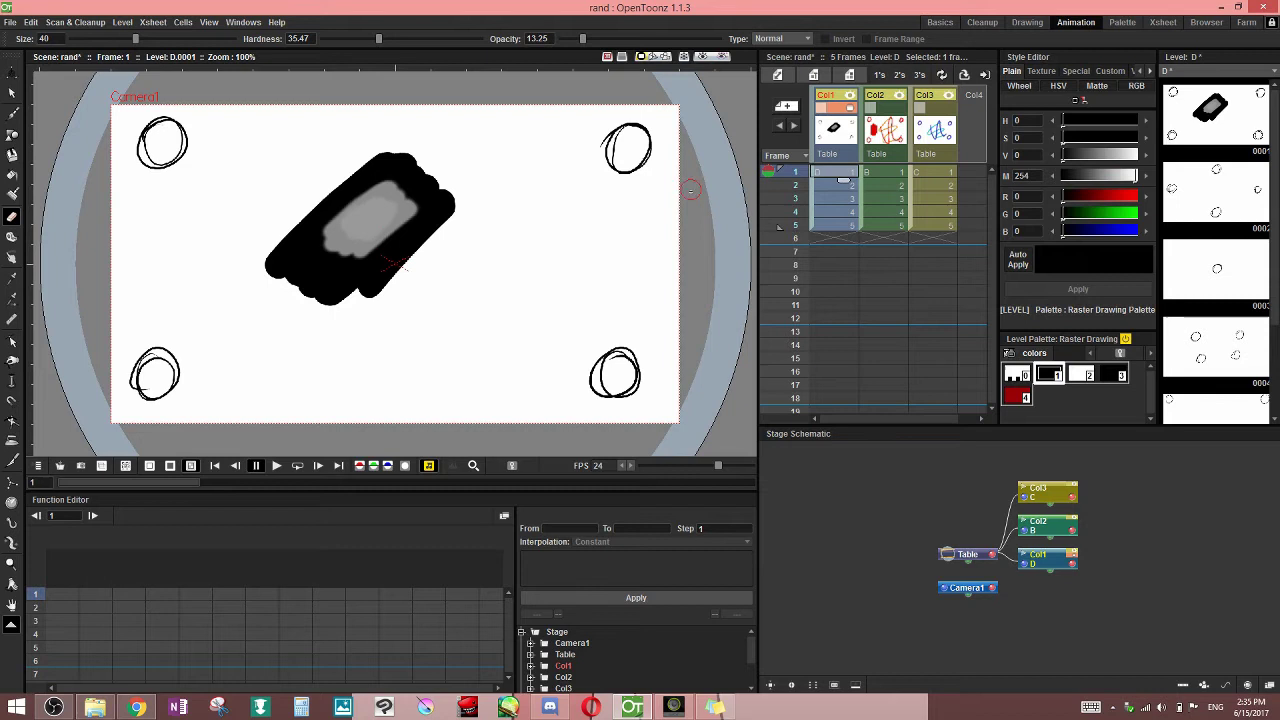
{"action": "key", "text": "ctrl+z"}
{"action": "key", "text": "ctrl+z"}
{"action": "left_click_drag", "start_coordinate": [582, 39], "coordinate": [717, 39]}
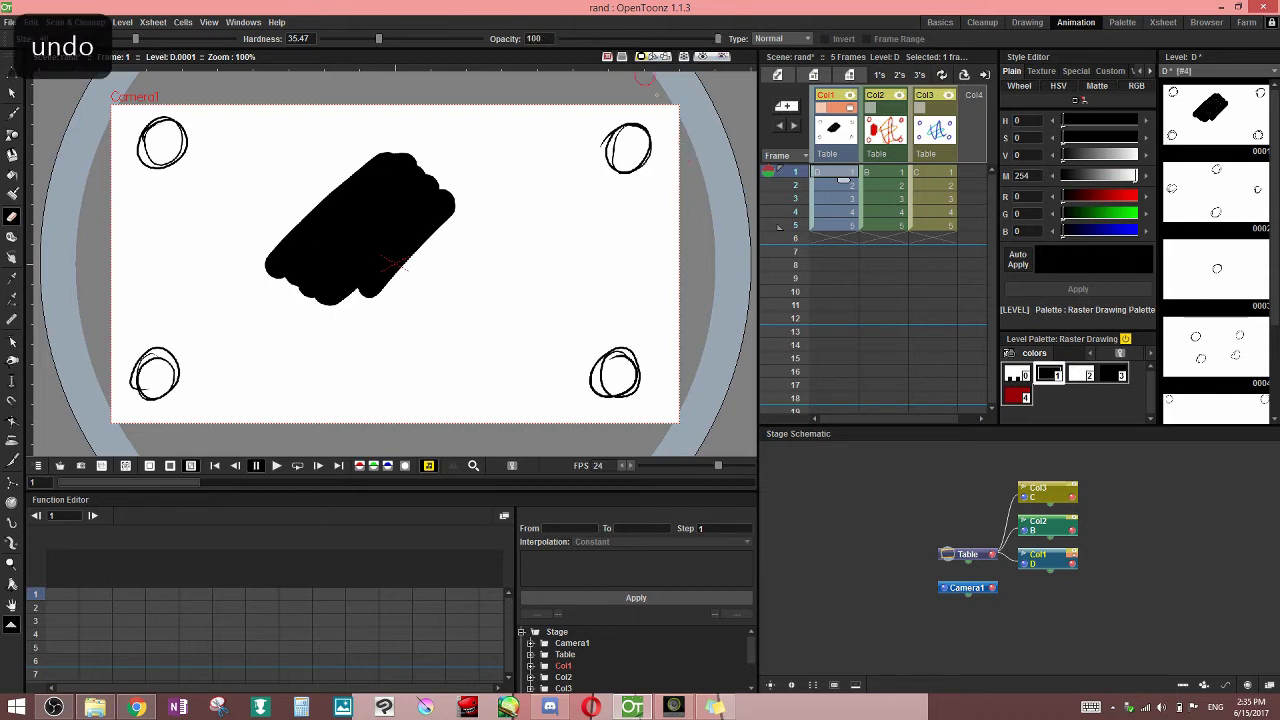
Test the eraser on the black patch at hardness 35.47 and 100, undoing each stroke, and save the scene
{"action": "mouse_move", "coordinate": [380, 200]}
{"action": "left_mouse_down"}
{"action": "mouse_move", "coordinate": [348, 231]}
{"action": "mouse_move", "coordinate": [400, 250]}
{"action": "left_mouse_up"}
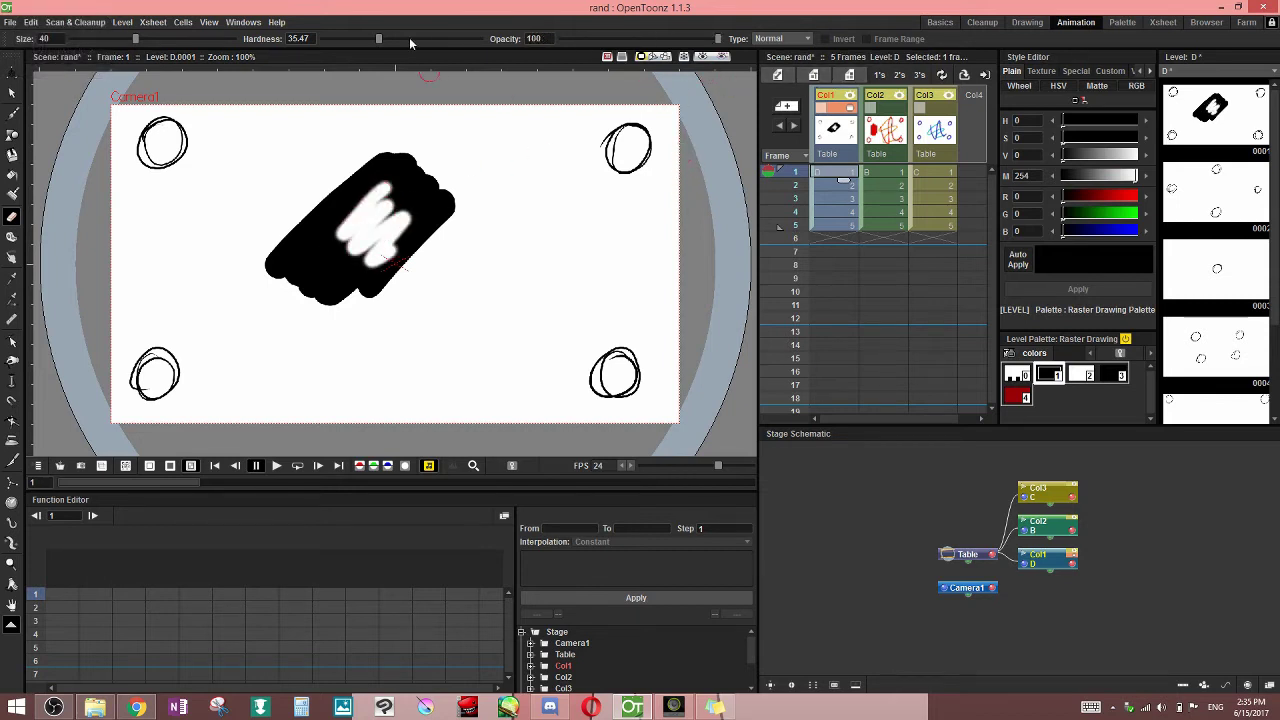
{"action": "key", "text": "ctrl+z"}
{"action": "left_click_drag", "start_coordinate": [378, 38], "coordinate": [479, 38]}
{"action": "mouse_move", "coordinate": [435, 173]}
{"action": "left_mouse_down"}
{"action": "mouse_move", "coordinate": [354, 210]}
{"action": "mouse_move", "coordinate": [353, 258]}
{"action": "left_mouse_up"}
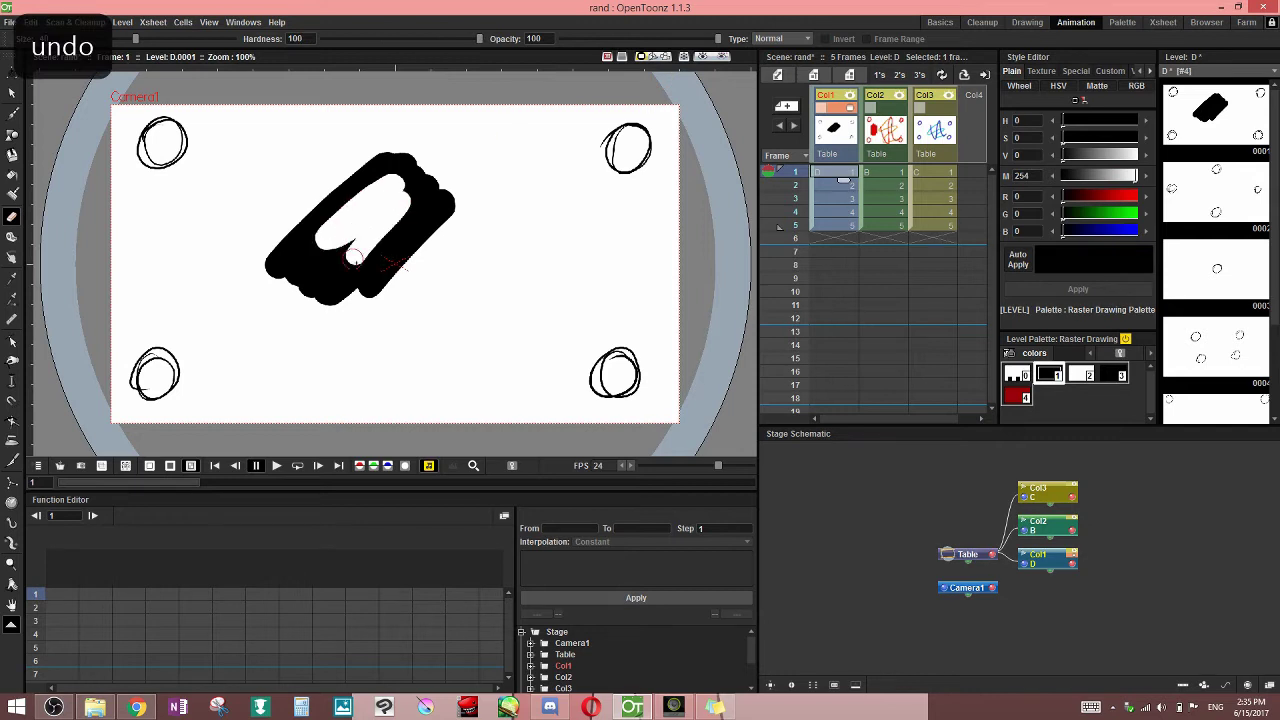
{"action": "key", "text": "ctrl+z"}
{"action": "key", "text": "ctrl+s"}
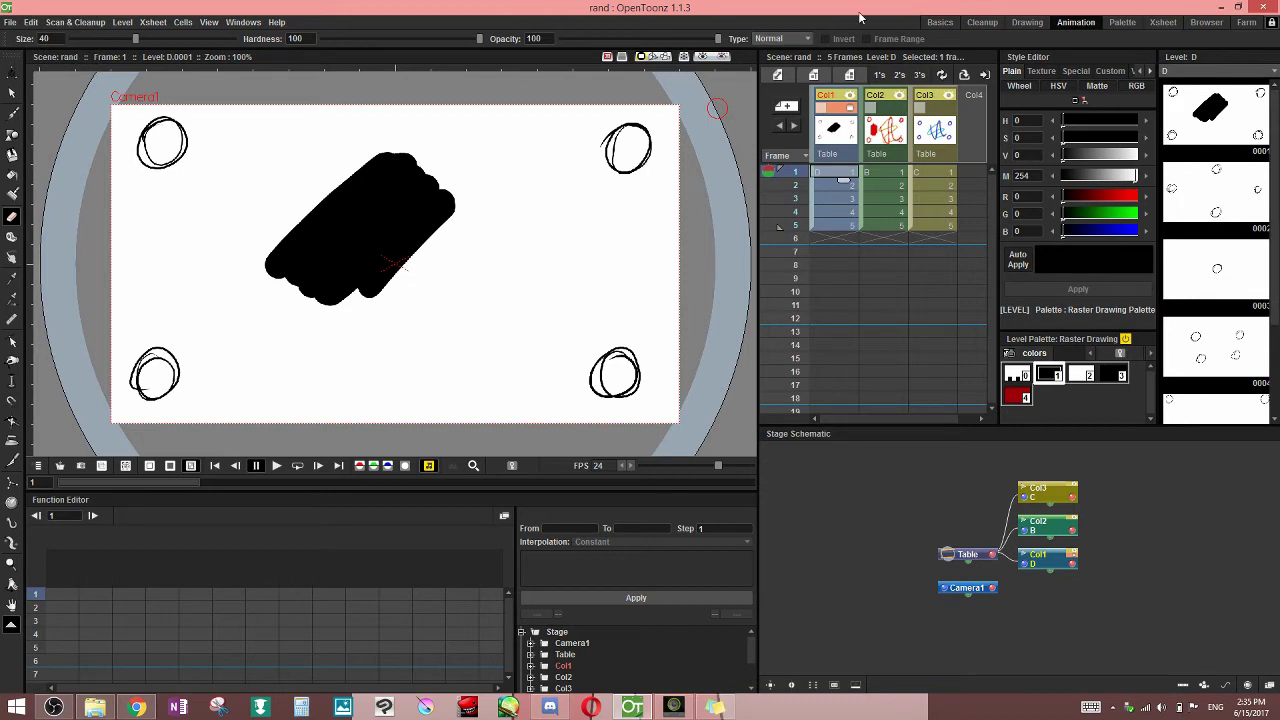
Keep the eraser type Normal, dab two round holes in the black patch and undo both
{"action": "left_click", "coordinate": [793, 39]}
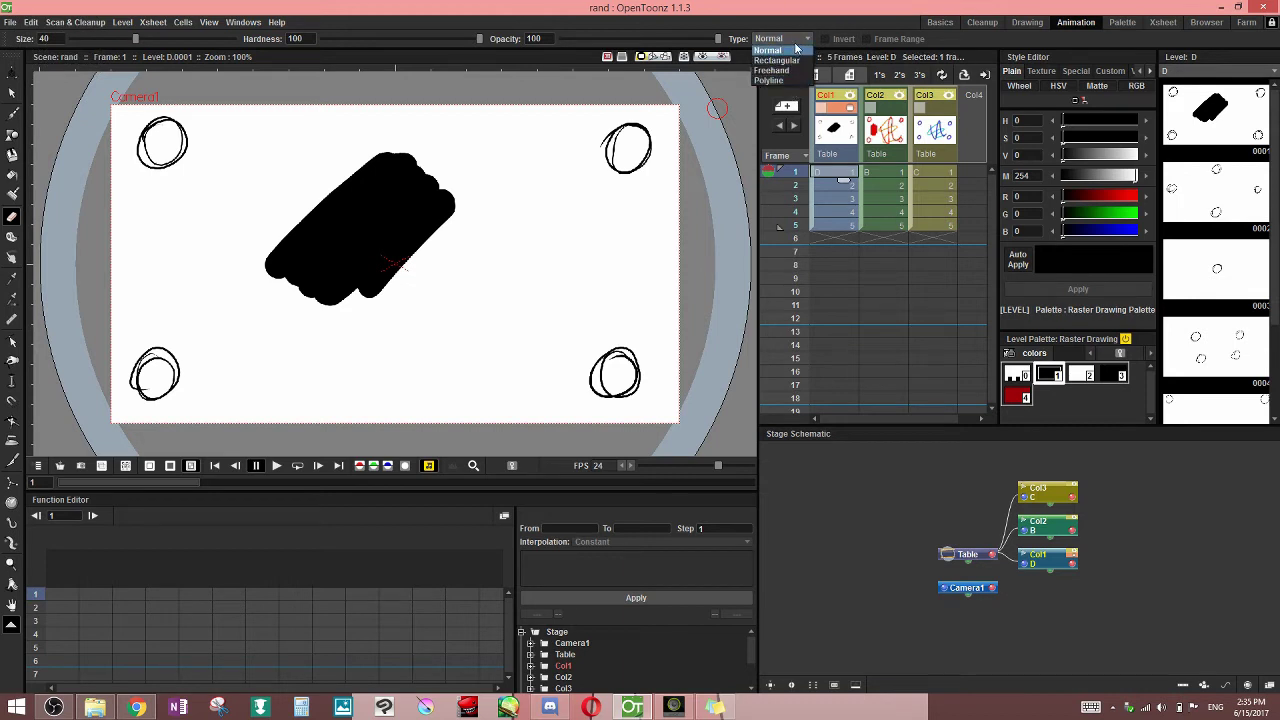
{"action": "left_click", "coordinate": [430, 200]}
{"action": "left_click", "coordinate": [427, 197]}
{"action": "left_click", "coordinate": [393, 216]}
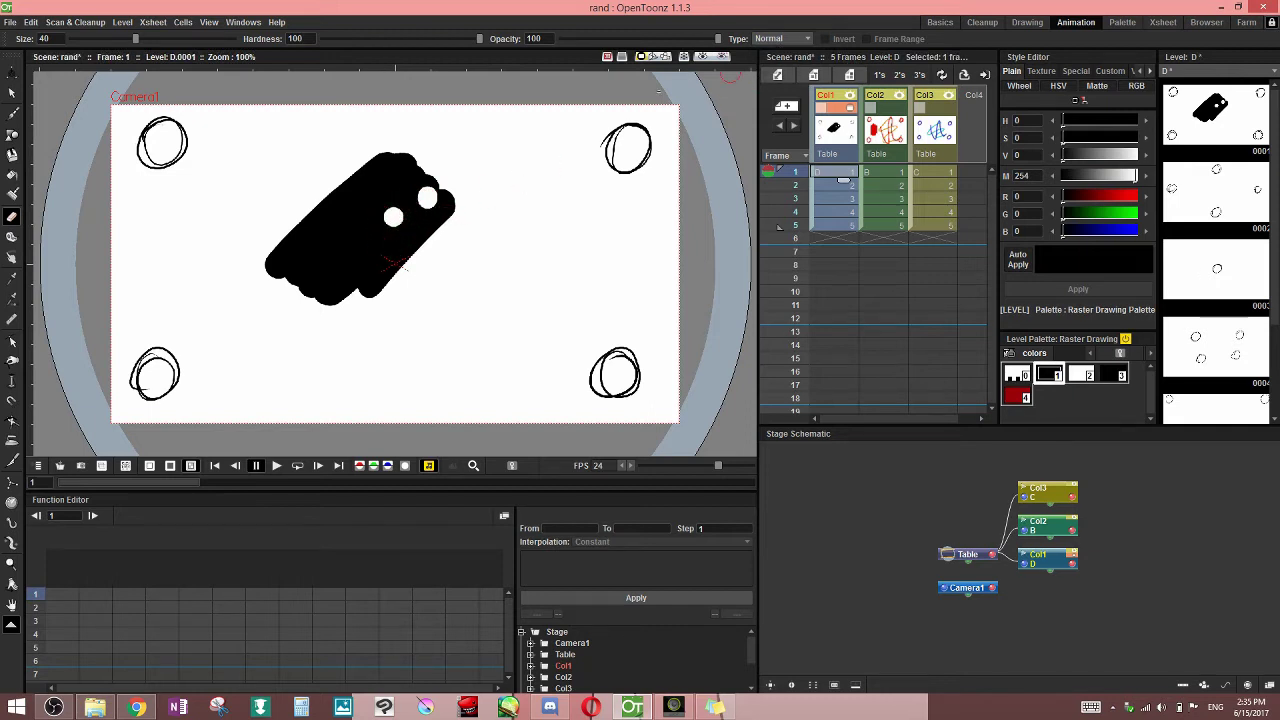
{"action": "key", "text": "ctrl+z"}
{"action": "key", "text": "ctrl+z"}
Set the eraser type to Rectangular, erase a square inside the black patch, save the scene and undo the erasure
{"action": "left_click", "coordinate": [801, 40]}
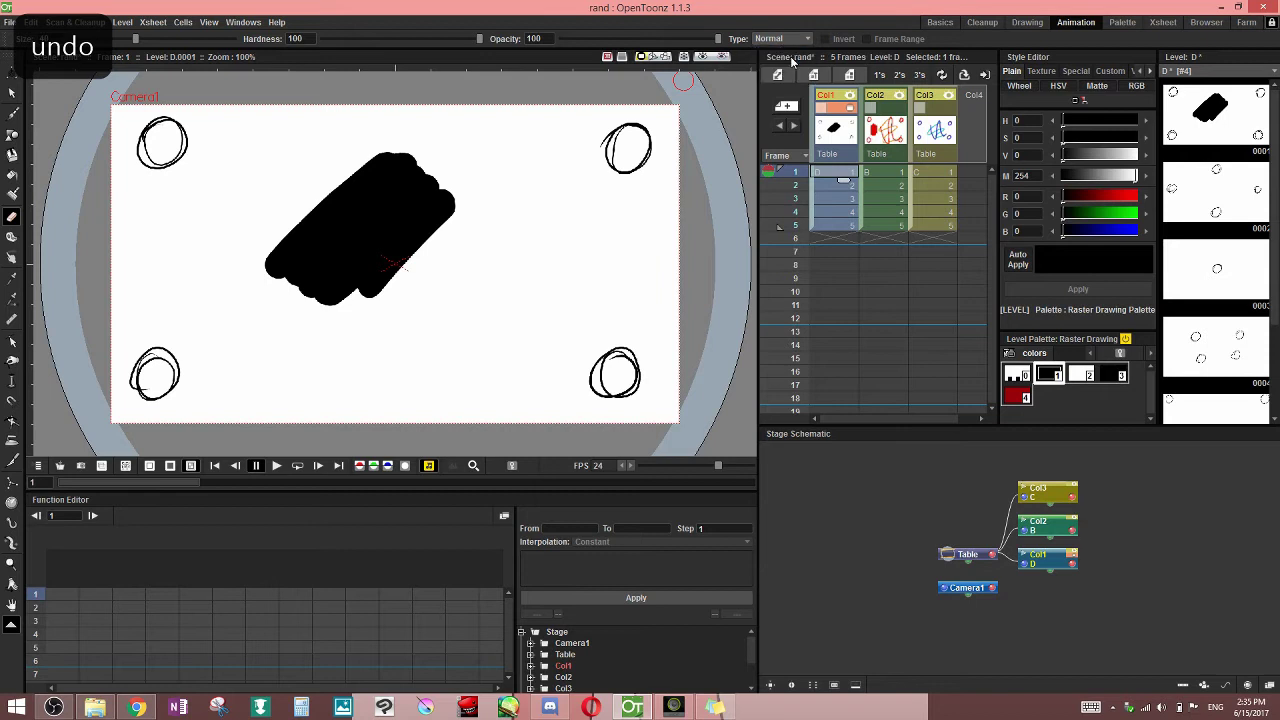
{"action": "left_click", "coordinate": [780, 52]}
{"action": "left_click_drag", "start_coordinate": [353, 188], "coordinate": [401, 234]}
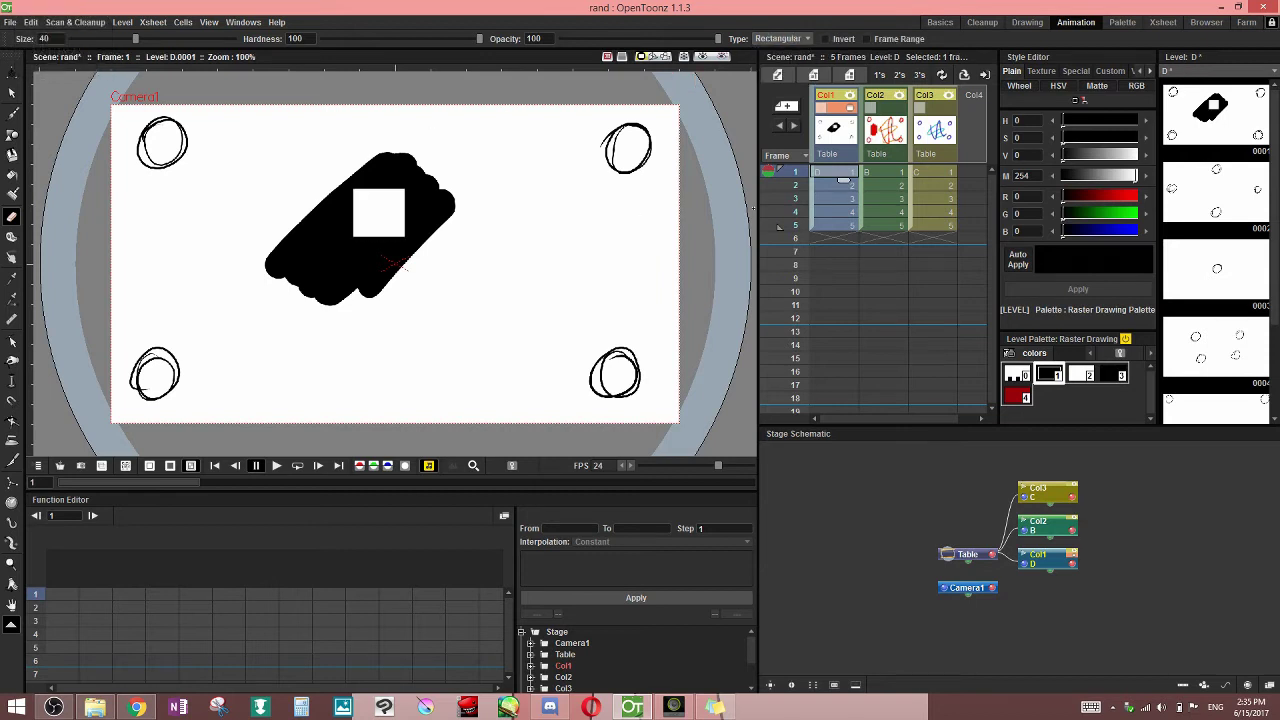
{"action": "key", "text": "ctrl+s"}
{"action": "key", "text": "ctrl+z"}
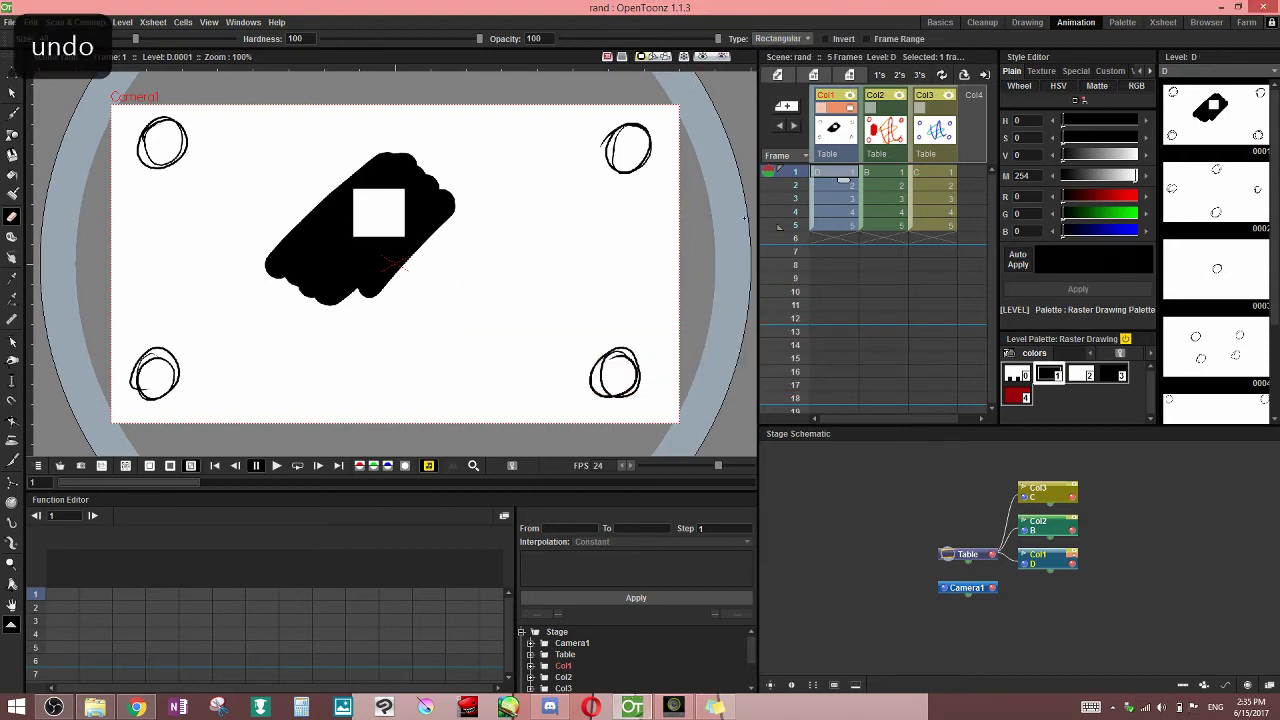
{"action": "key", "text": "ctrl+z"}
{"action": "key", "text": "ctrl+z"}
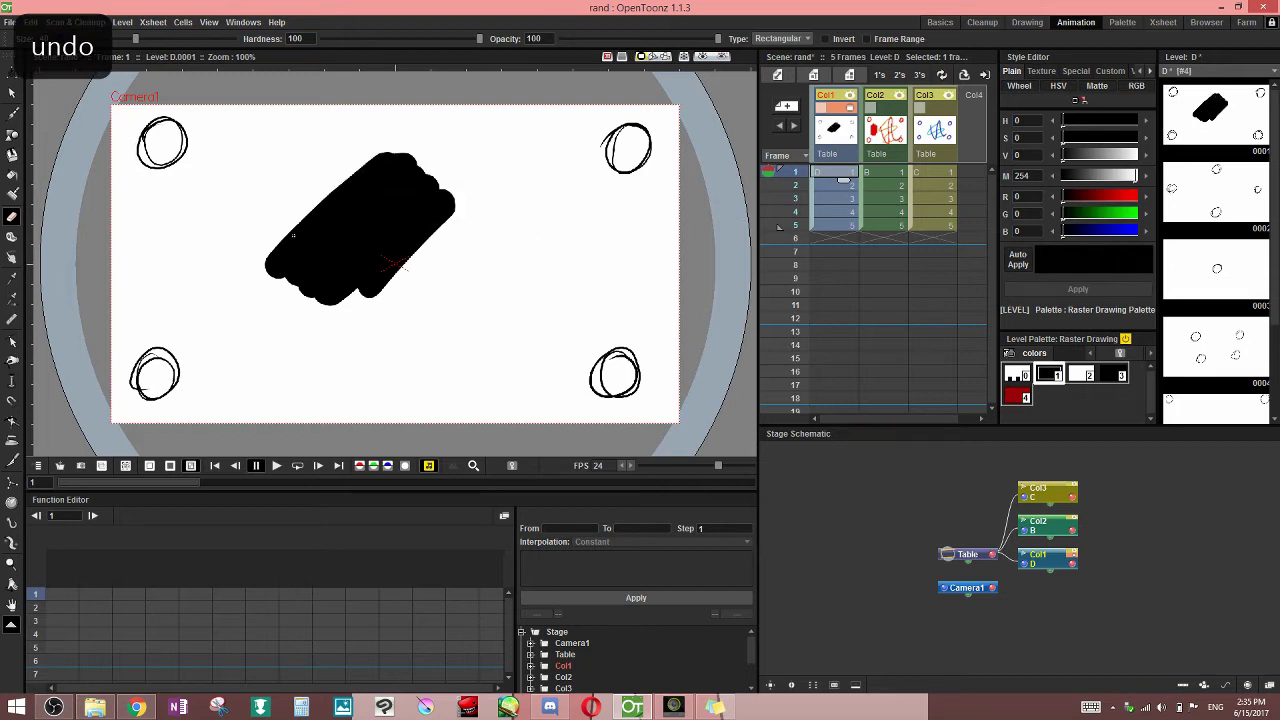
Test larger rectangular erasures over the lower part of the black patch and undo them
{"action": "key", "text": "ctrl+z"}
{"action": "key", "text": "ctrl+z"}
{"action": "key", "text": "ctrl+z"}
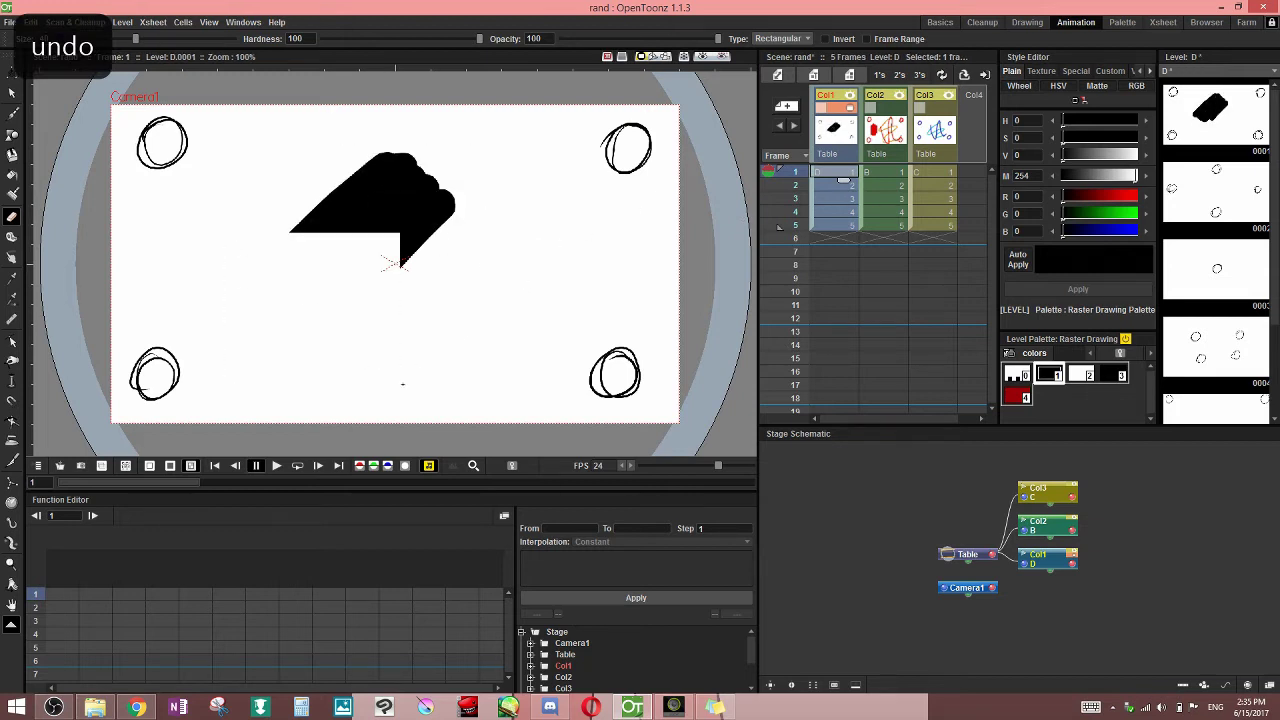
{"action": "key", "text": "ctrl+z"}
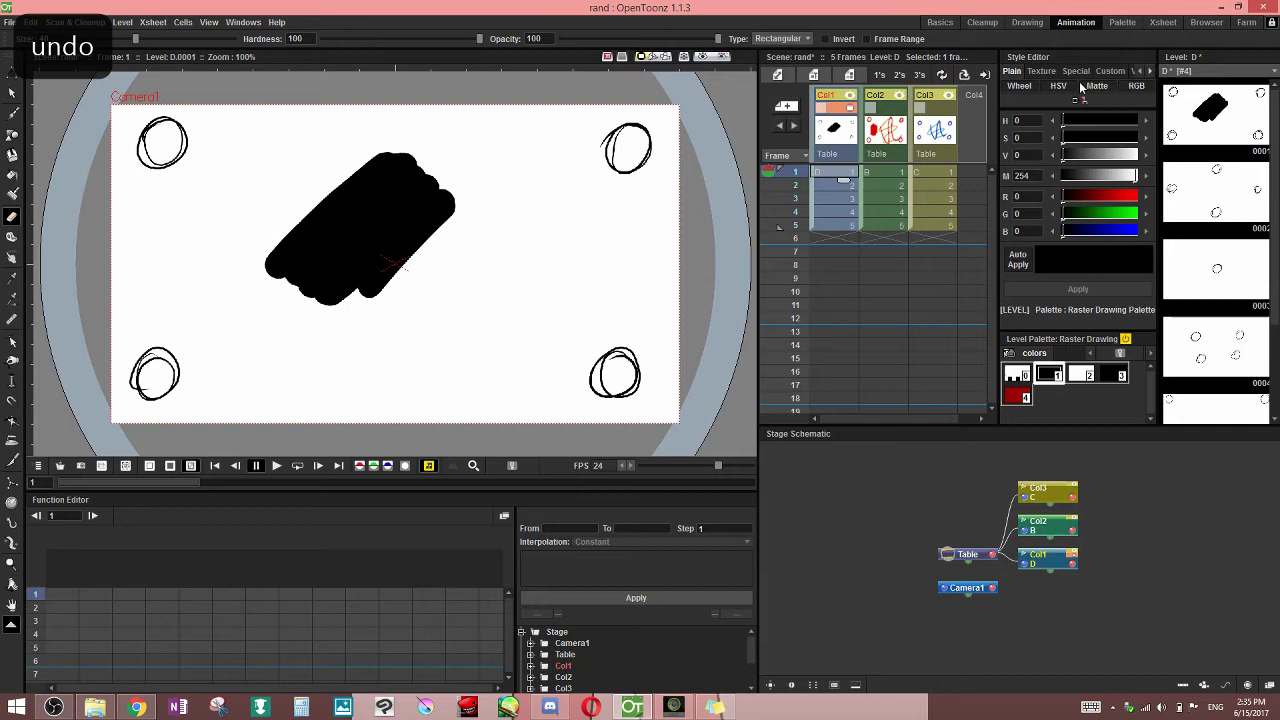
{"action": "left_click_drag", "start_coordinate": [246, 210], "coordinate": [410, 306]}
{"action": "key", "text": "ctrl+z"}
Set the eraser hardness to 0 and test several rectangular erasures across the black patch, undoing each one
{"action": "left_click_drag", "start_coordinate": [480, 38], "coordinate": [323, 38]}
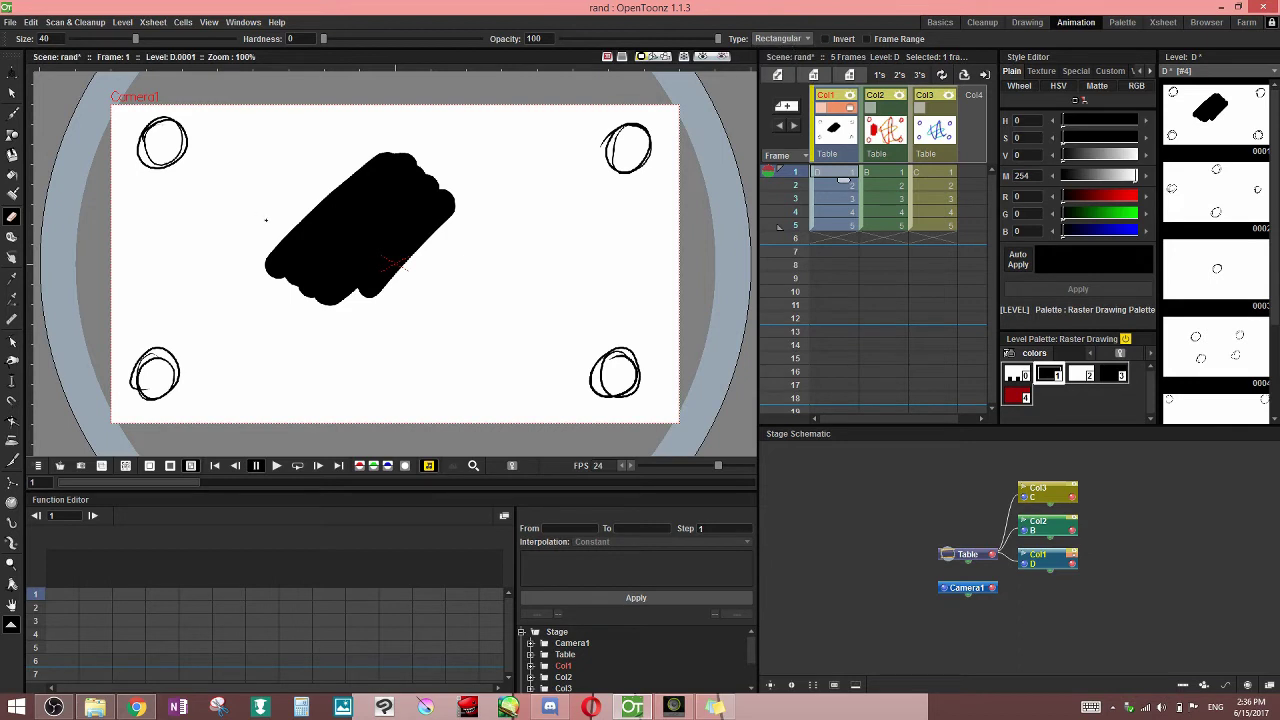
{"action": "left_click_drag", "start_coordinate": [254, 218], "coordinate": [456, 354]}
{"action": "key", "text": "ctrl+z"}
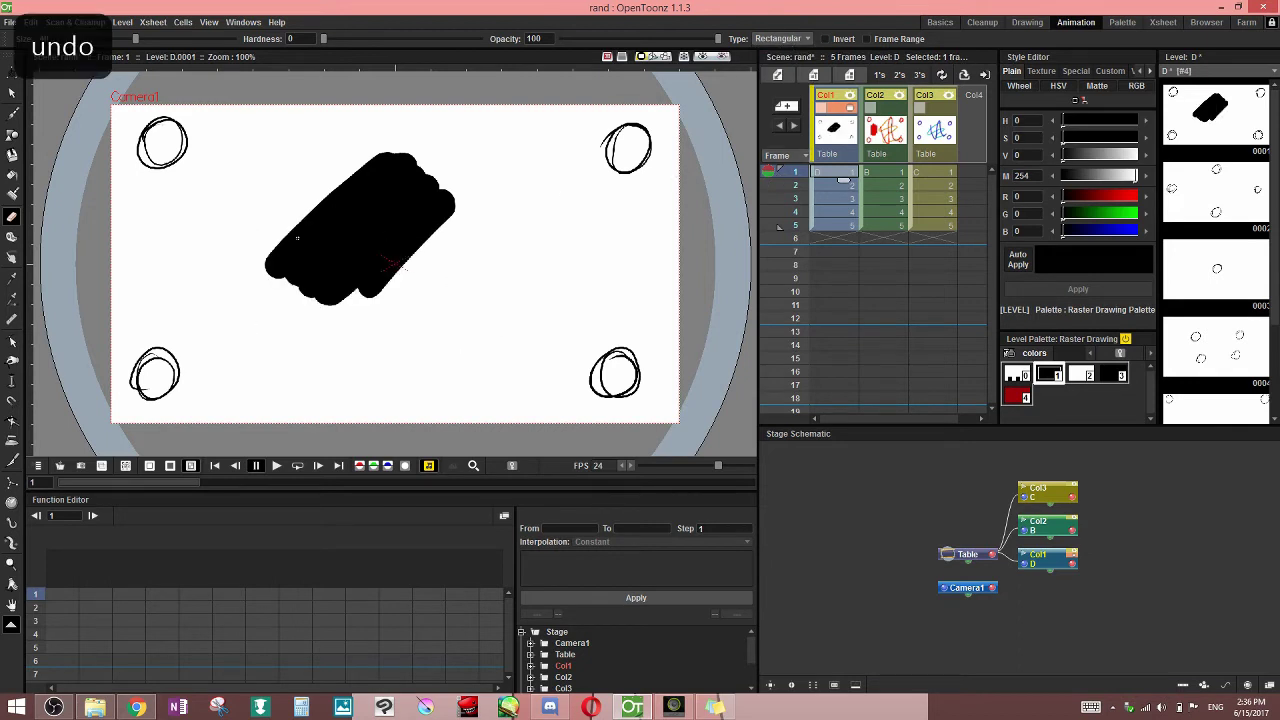
{"action": "left_click_drag", "start_coordinate": [250, 260], "coordinate": [424, 363]}
{"action": "key", "text": "ctrl+z"}
{"action": "left_click_drag", "start_coordinate": [253, 225], "coordinate": [428, 336]}
{"action": "key", "text": "ctrl+z"}
{"action": "left_click_drag", "start_coordinate": [343, 185], "coordinate": [448, 256]}
{"action": "key", "text": "ctrl+z"}
Save the scene, test a rectangular erasure in the middle of the black patch at size 65 and undo it
{"action": "key", "text": "ctrl+s"}
{"action": "left_click_drag", "start_coordinate": [330, 210], "coordinate": [410, 273]}
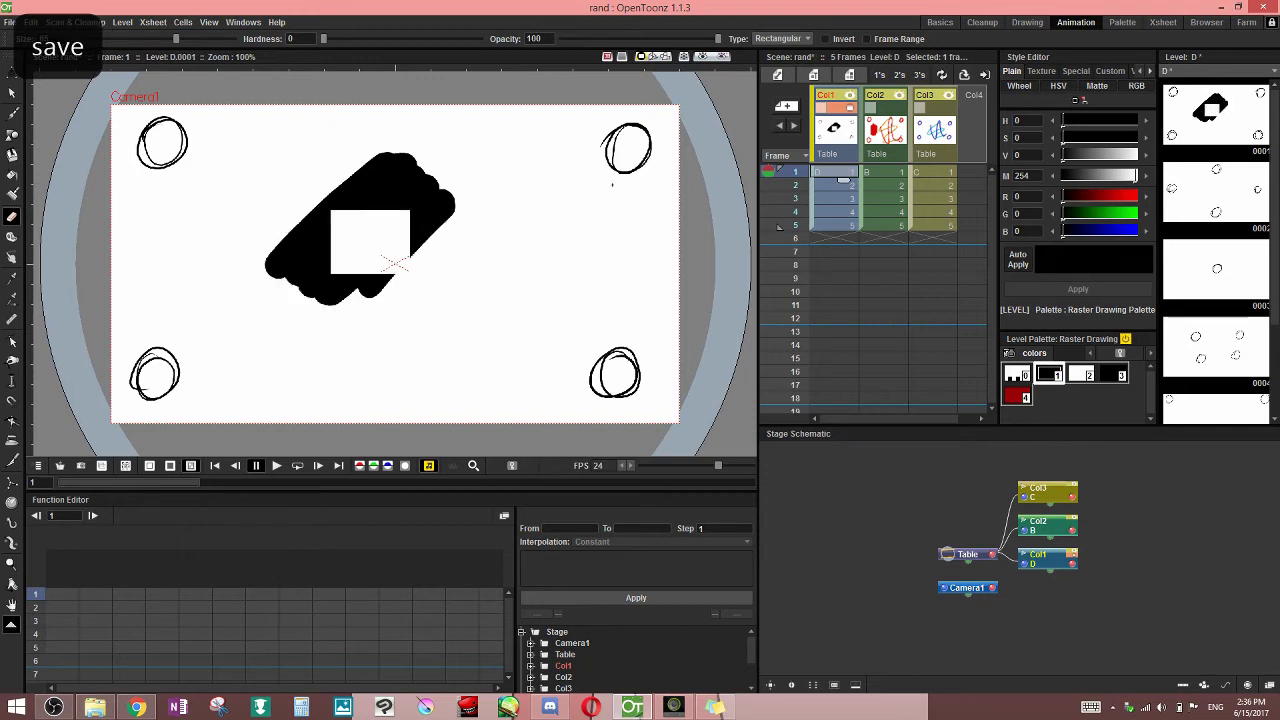
{"action": "key", "text": "ctrl+z"}
Set the eraser opacity to 11.97, erase a wide rectangle across the black patch and undo it
{"action": "left_click_drag", "start_coordinate": [717, 40], "coordinate": [581, 40]}
{"action": "left_click_drag", "start_coordinate": [307, 209], "coordinate": [430, 261]}
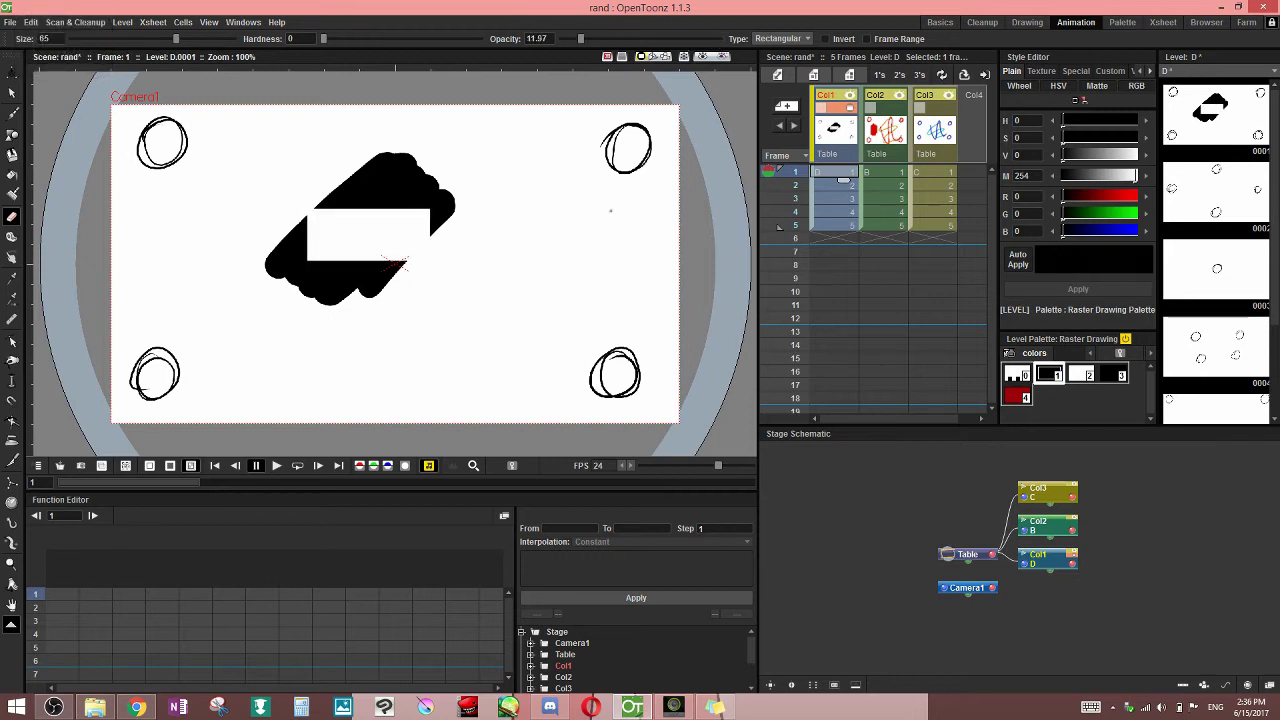
{"action": "key", "text": "ctrl+z"}
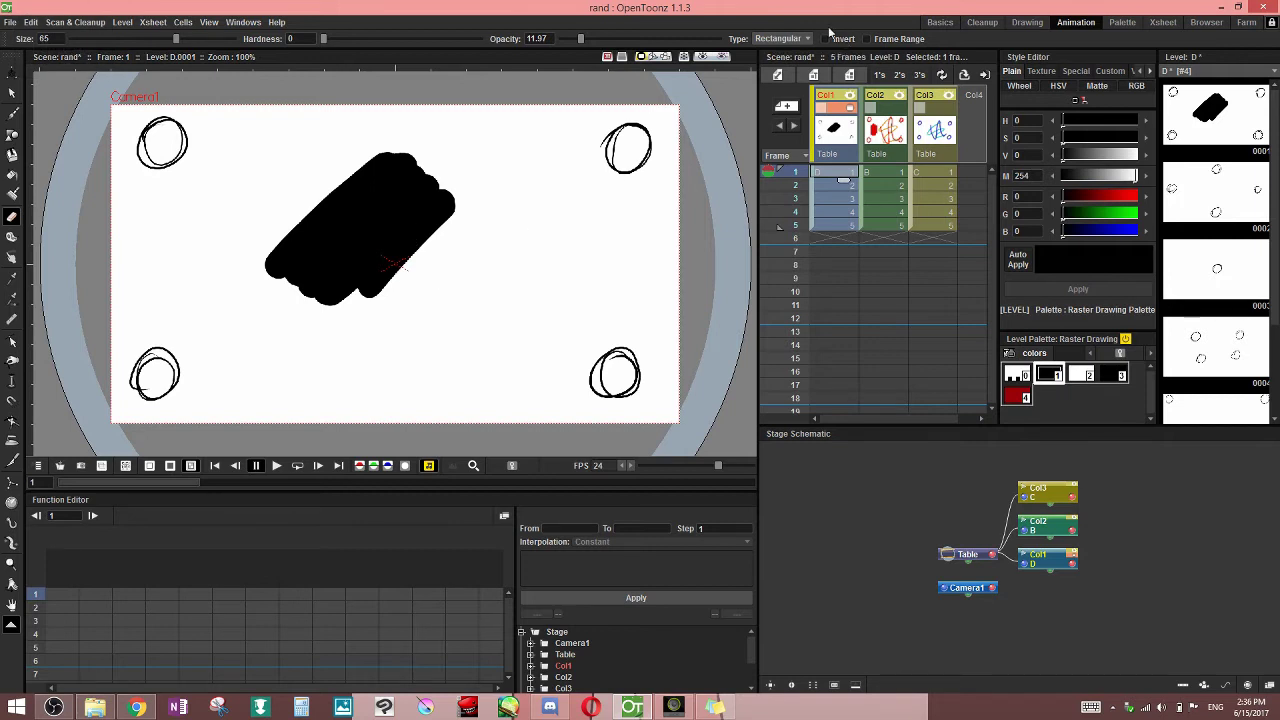
Set the eraser type to Freehand, erase a rounded area from the right side of the black patch and undo it
{"action": "left_click", "coordinate": [782, 38]}
{"action": "left_click", "coordinate": [777, 71]}
{"action": "left_click_drag", "start_coordinate": [429, 246], "coordinate": [395, 263]}
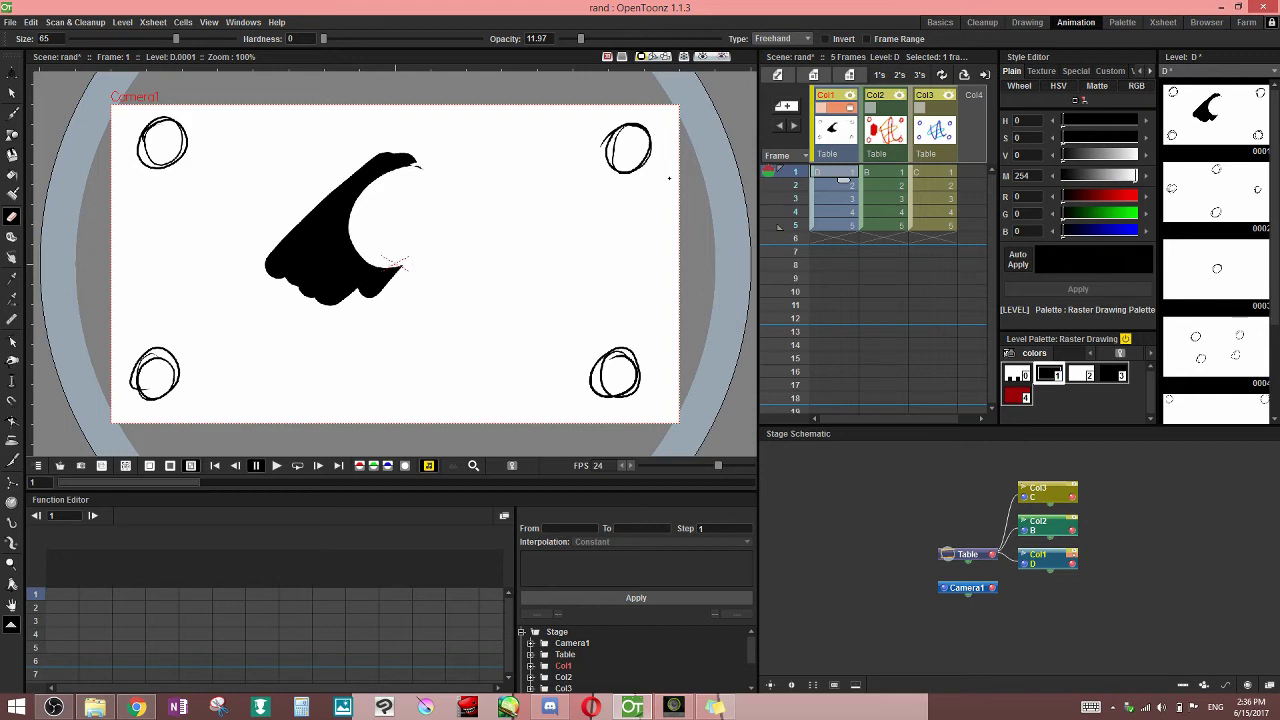
{"action": "key", "text": "ctrl+z"}
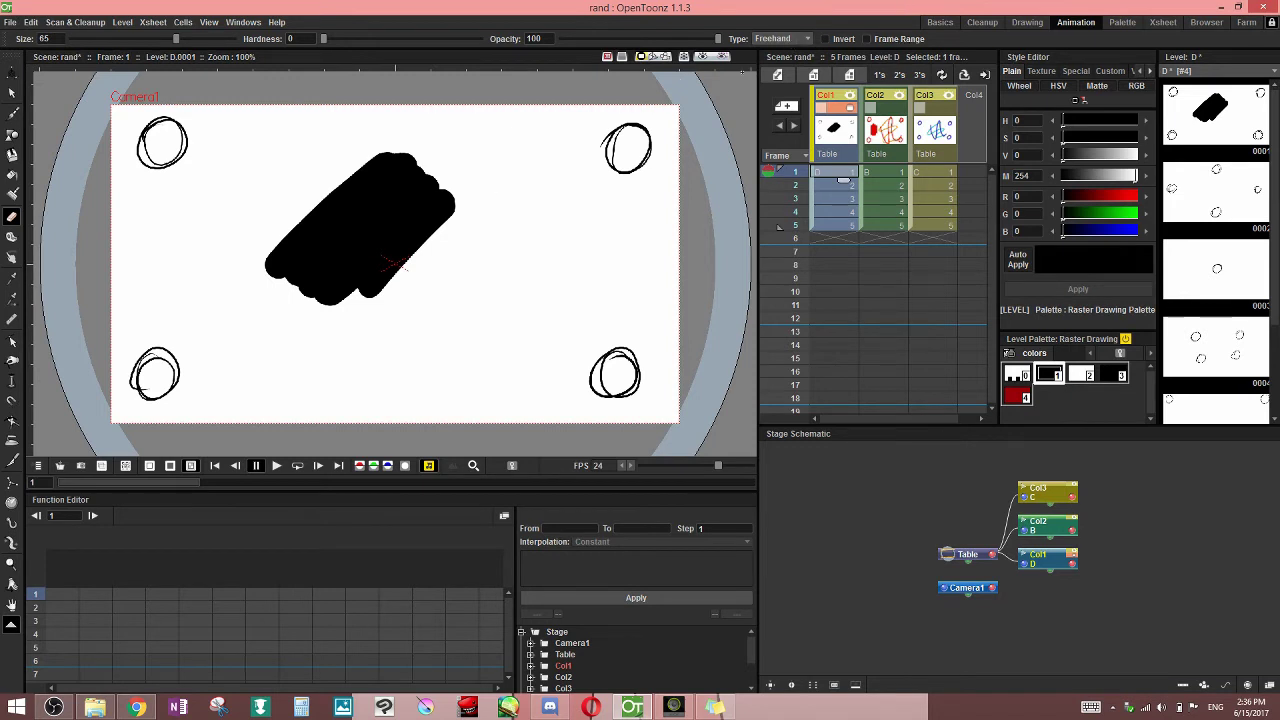
Test a freehand erasure at opacity 100 on the upper-right edge of the black patch and undo it
{"action": "mouse_move", "coordinate": [440, 165]}
{"action": "left_mouse_down"}
{"action": "mouse_move", "coordinate": [468, 286]}
{"action": "mouse_move", "coordinate": [575, 272]}
{"action": "mouse_move", "coordinate": [502, 242]}
{"action": "left_mouse_up"}
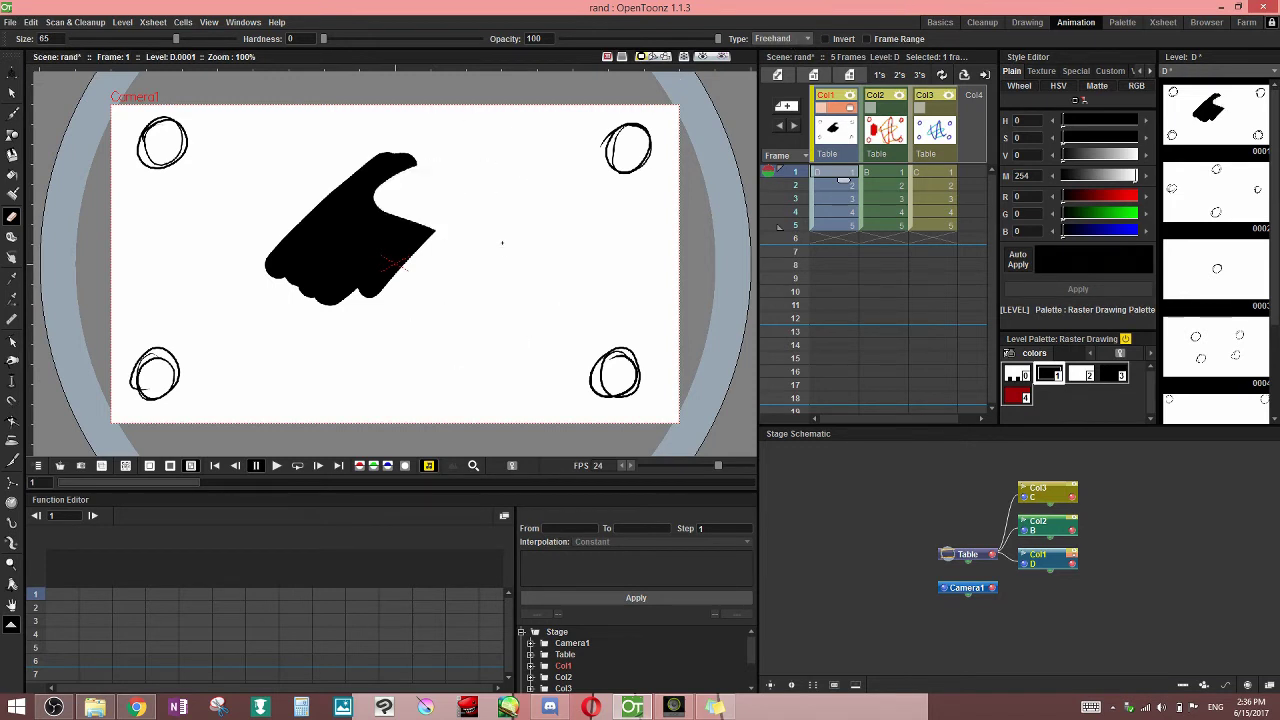
{"action": "key", "text": "ctrl+z"}
{"action": "mouse_move", "coordinate": [662, 104]}
{"action": "left_mouse_down"}
{"action": "mouse_move", "coordinate": [588, 188]}
{"action": "mouse_move", "coordinate": [328, 382]}
{"action": "mouse_move", "coordinate": [68, 414]}
{"action": "mouse_move", "coordinate": [310, 452]}
{"action": "mouse_move", "coordinate": [680, 110]}
{"action": "mouse_move", "coordinate": [662, 104]}
{"action": "left_mouse_up"}
{"action": "key", "text": "ctrl+z"}
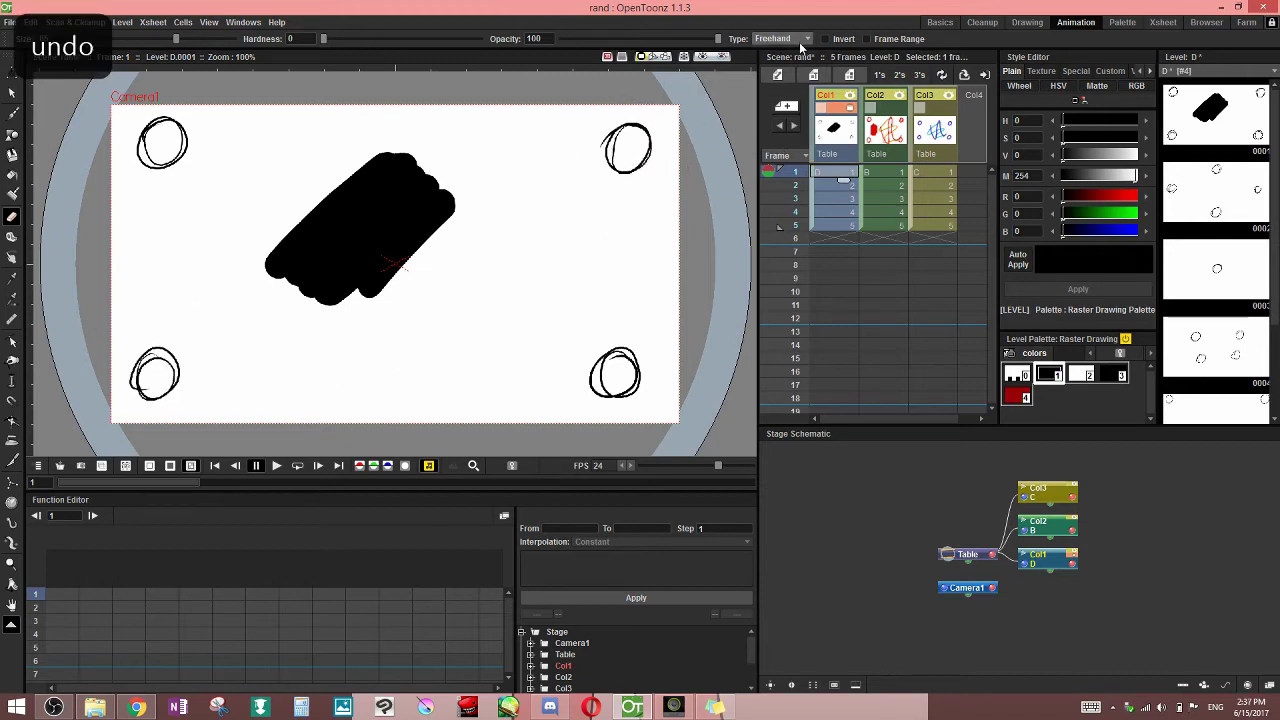
Set the eraser type to Polyline, erase an angular area from the right side of the black patch and undo it
{"action": "left_click", "coordinate": [803, 40]}
{"action": "left_click", "coordinate": [785, 96]}
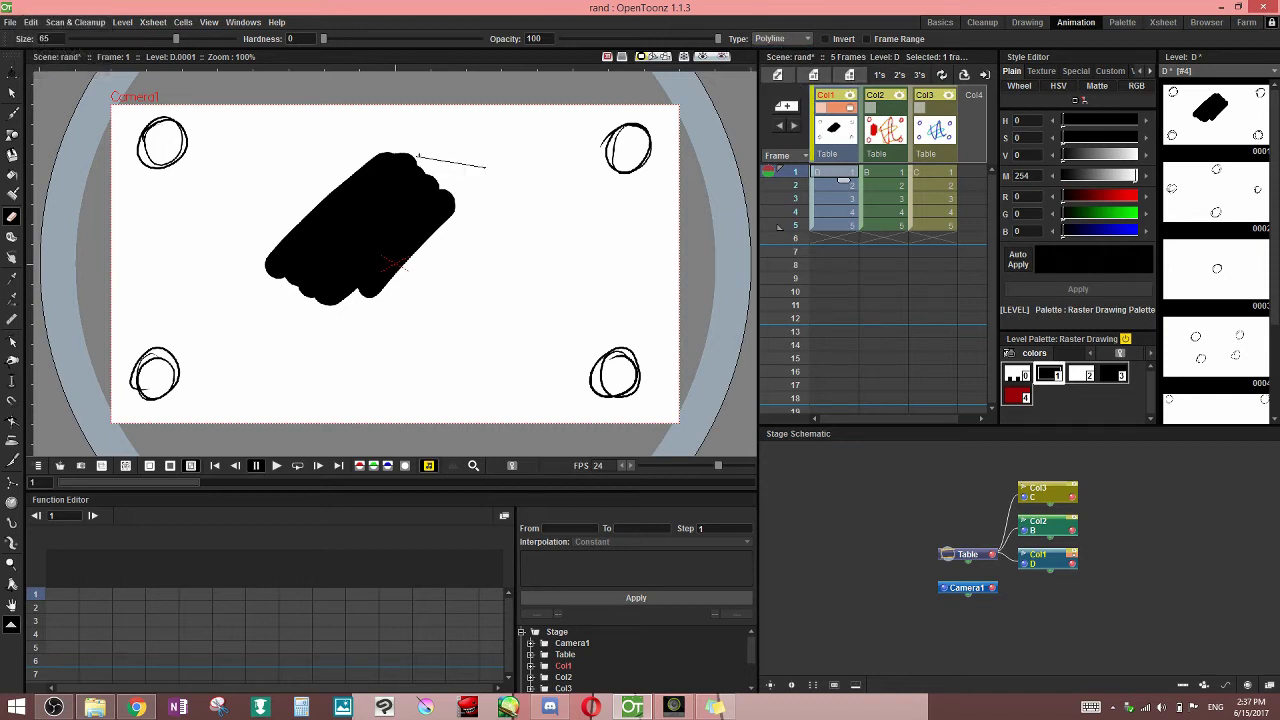
{"action": "left_click", "coordinate": [430, 152]}
{"action": "left_click", "coordinate": [425, 287]}
{"action": "left_click", "coordinate": [390, 262]}
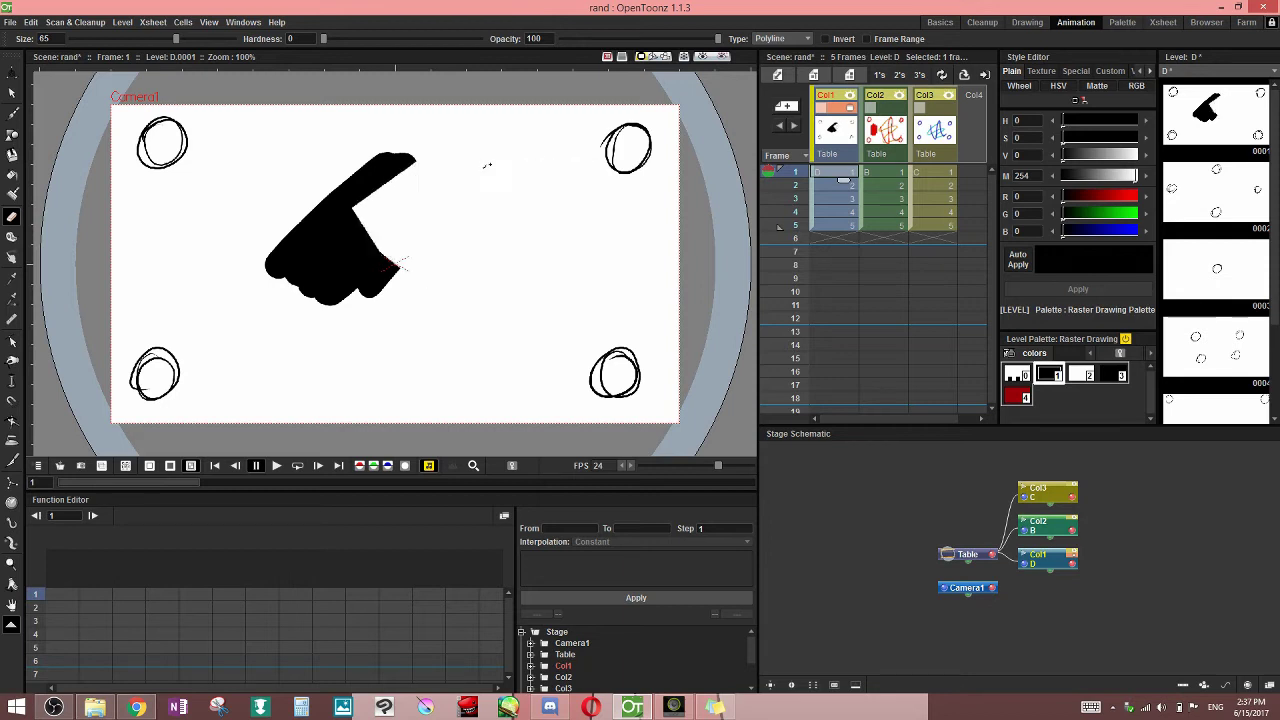
{"action": "left_click", "coordinate": [485, 167]}
{"action": "left_click", "coordinate": [437, 232]}
{"action": "left_click", "coordinate": [484, 170]}
{"action": "key", "text": "ctrl+z"}
{"action": "key", "text": "ctrl+z"}
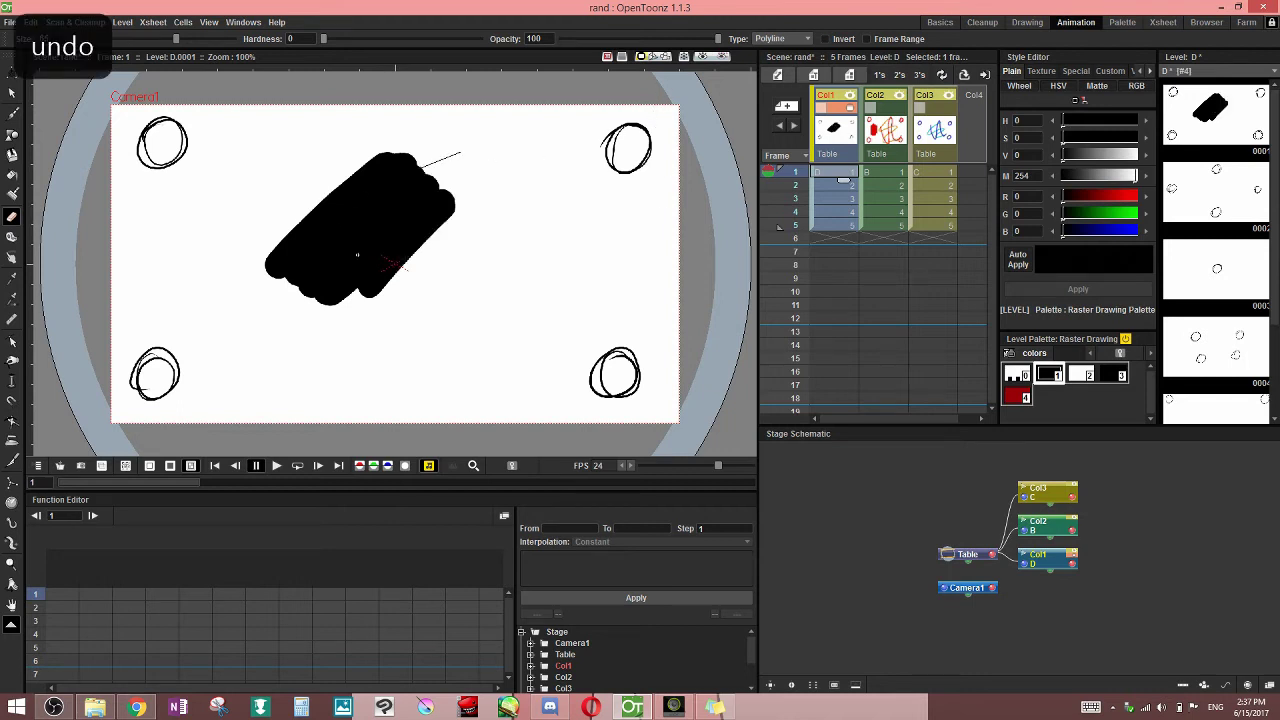
Outline and close another straight-edged polygon over the right part of the black patch to erase it, and undo the erasure
{"action": "left_click", "coordinate": [357, 255]}
{"action": "left_click", "coordinate": [437, 298]}
{"action": "left_click", "coordinate": [459, 152]}
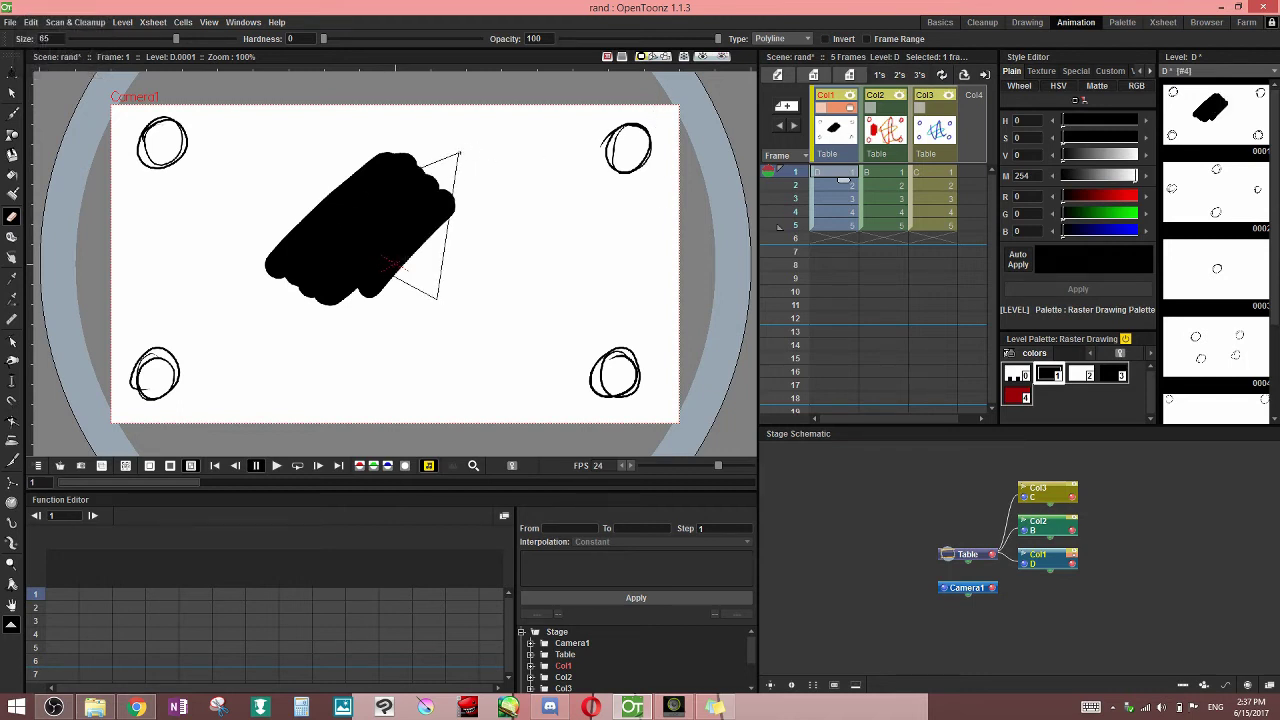
{"action": "double_click", "coordinate": [420, 167]}
{"action": "key", "text": "ctrl+z"}
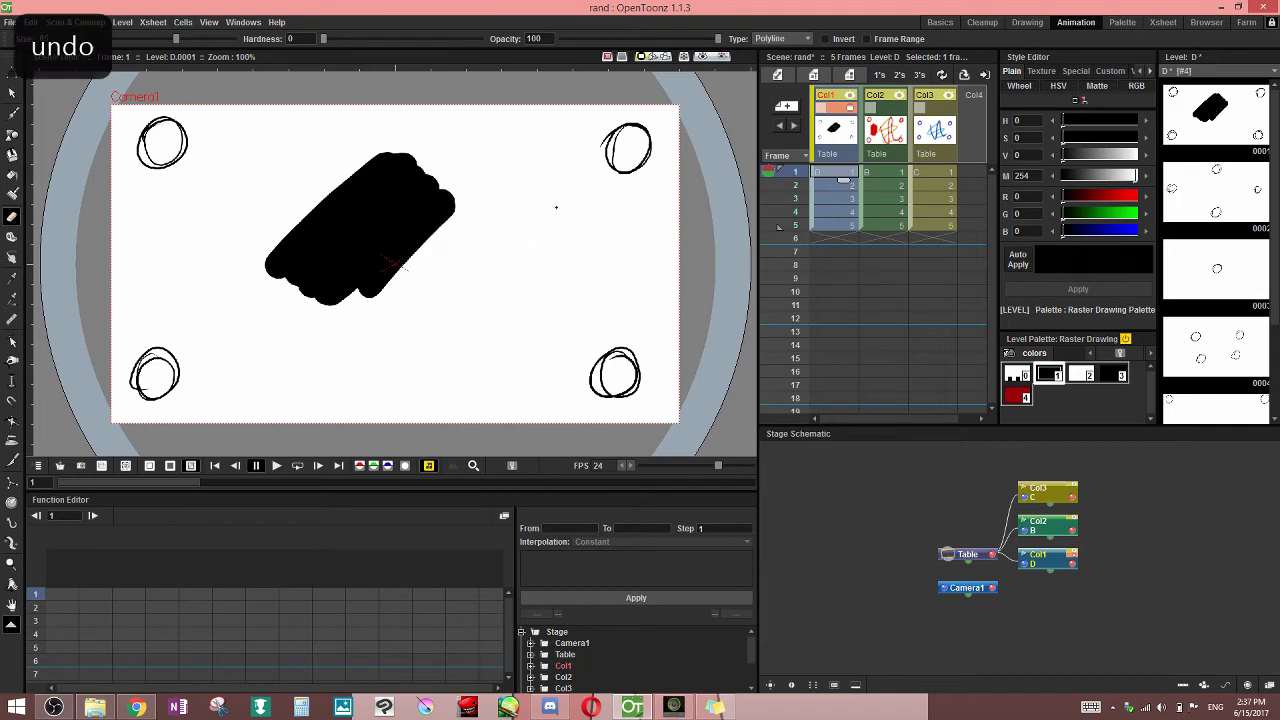
Switch the eraser type from Polyline back to Rectangular
{"action": "left_click", "coordinate": [790, 39]}
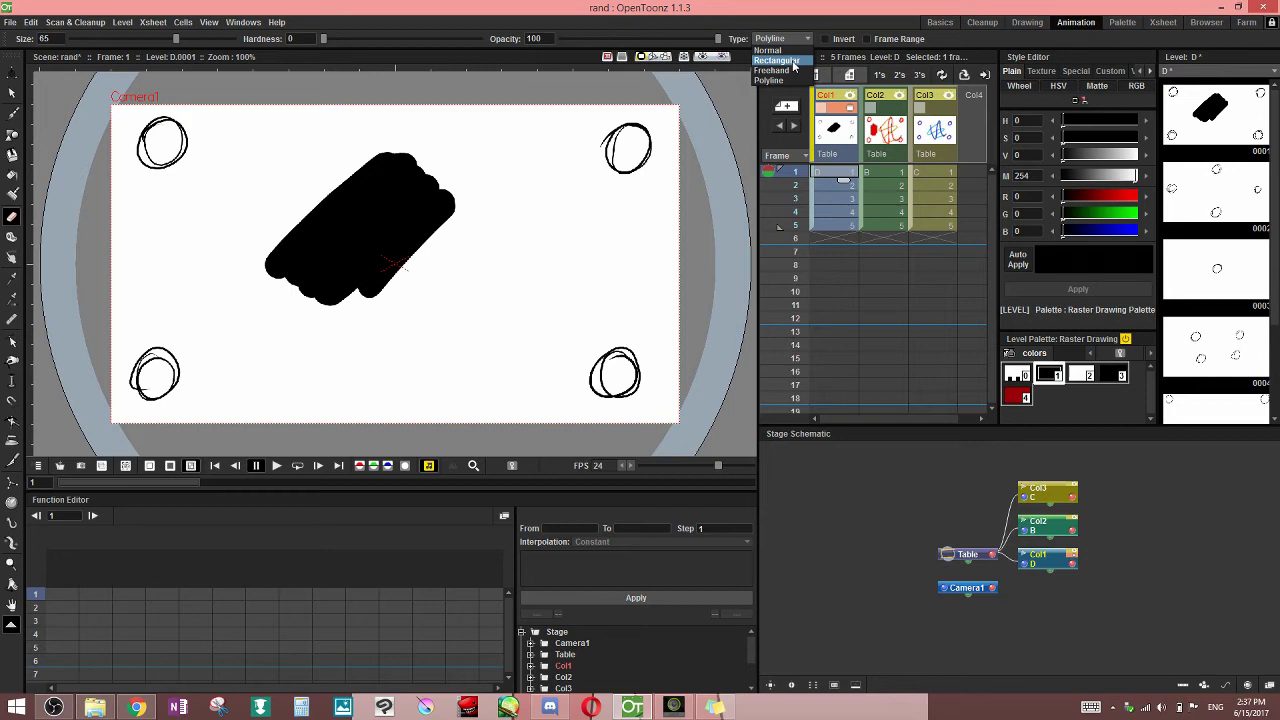
{"action": "left_click", "coordinate": [794, 62]}
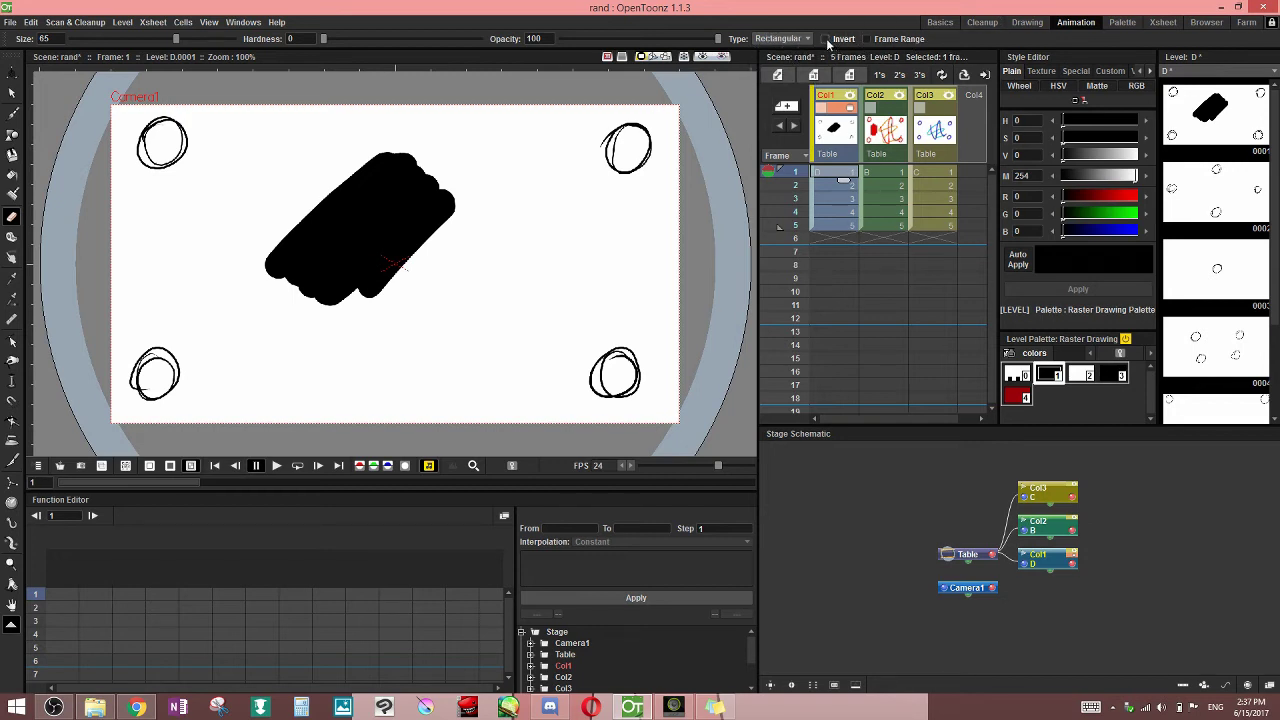
Turn on Invert for the rectangular eraser, test it with three rectangles over the black patch area and undo each erasure
{"action": "left_click", "coordinate": [827, 38]}
{"action": "left_click_drag", "start_coordinate": [338, 196], "coordinate": [406, 241]}
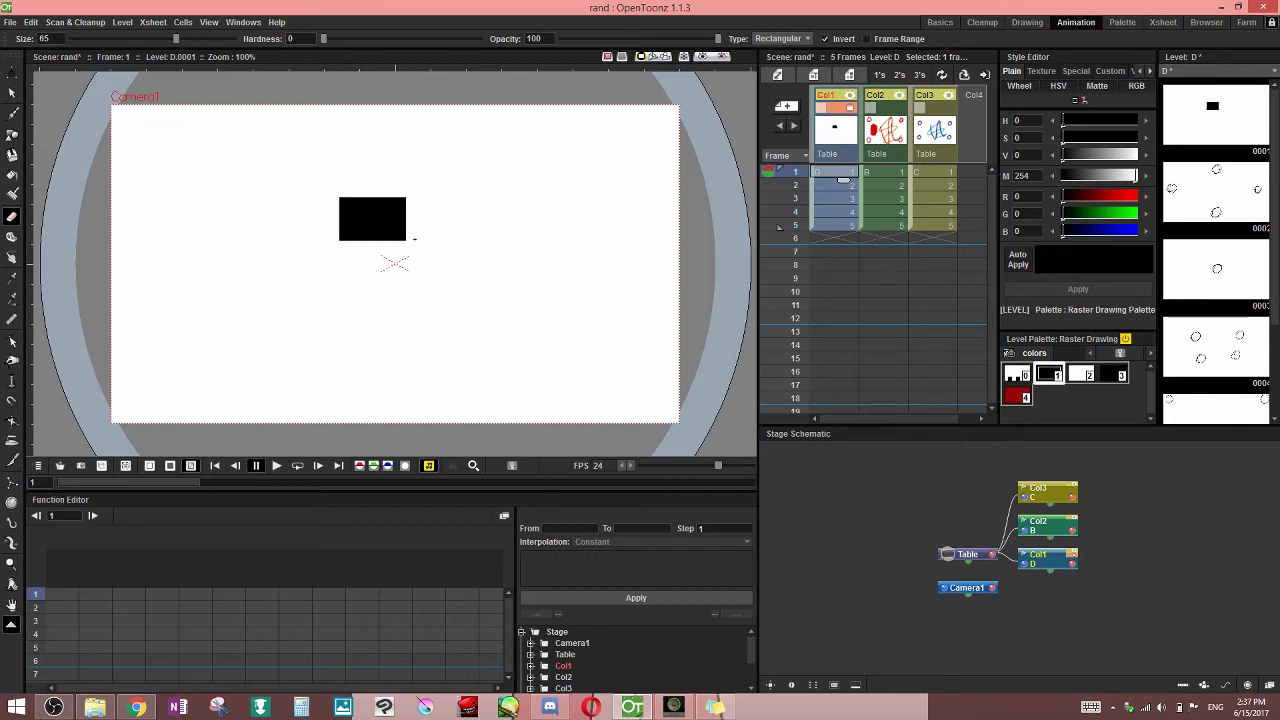
{"action": "key", "text": "ctrl+z"}
{"action": "left_click_drag", "start_coordinate": [356, 127], "coordinate": [531, 257]}
{"action": "key", "text": "ctrl+z"}
{"action": "mouse_move", "coordinate": [114, 107]}
{"action": "left_mouse_down"}
{"action": "mouse_move", "coordinate": [371, 177]}
{"action": "mouse_move", "coordinate": [528, 346]}
{"action": "left_mouse_up"}
{"action": "key", "text": "ctrl+z"}
Set the eraser type to Normal, erase a curved diagonal stroke across the black patch and undo it
{"action": "left_click", "coordinate": [785, 38]}
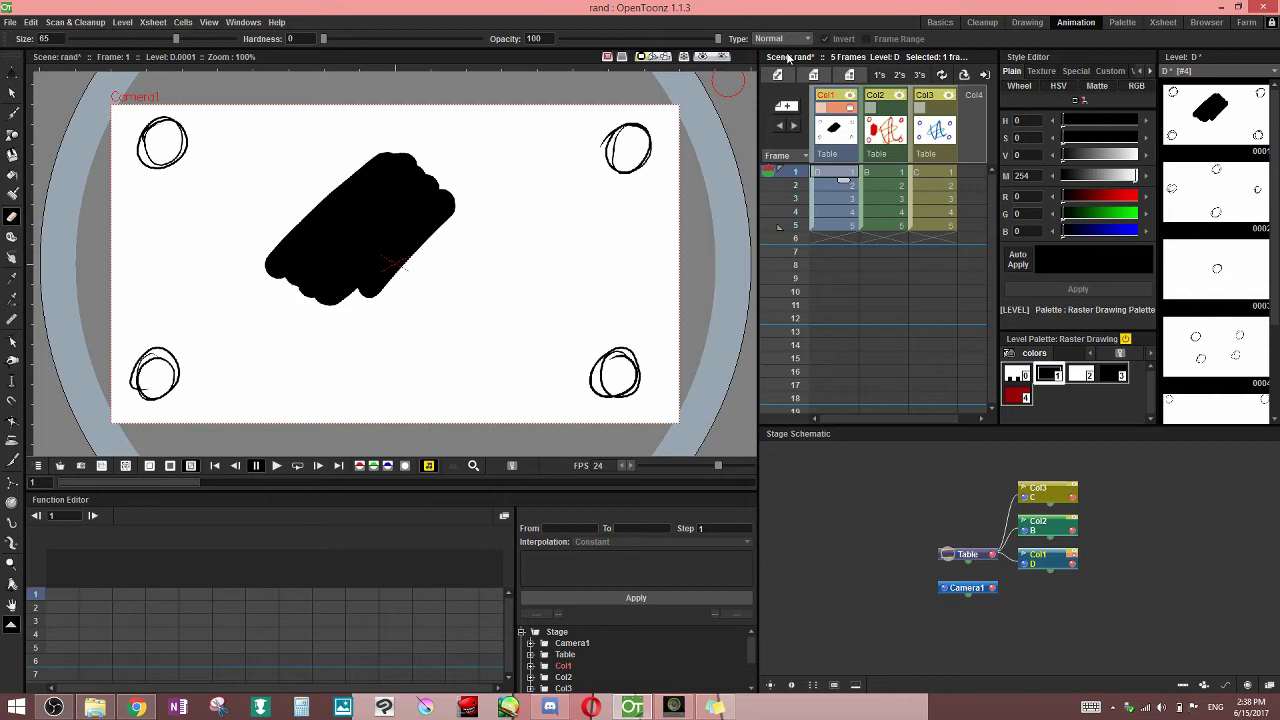
{"action": "left_click", "coordinate": [770, 50]}
{"action": "left_click_drag", "start_coordinate": [472, 168], "coordinate": [335, 305]}
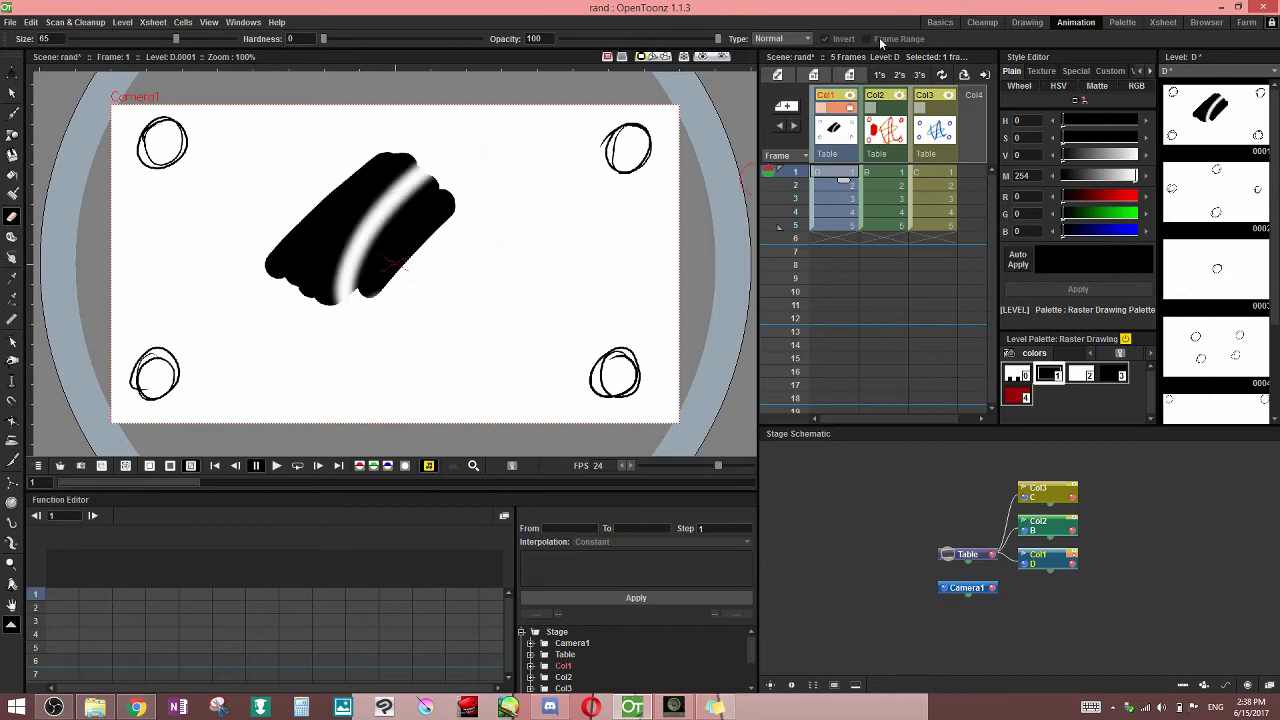
{"action": "key", "text": "ctrl+z"}
Set the eraser type to Freehand, make an inverted erasure around the right part of the black patch and undo it
{"action": "left_click", "coordinate": [779, 39]}
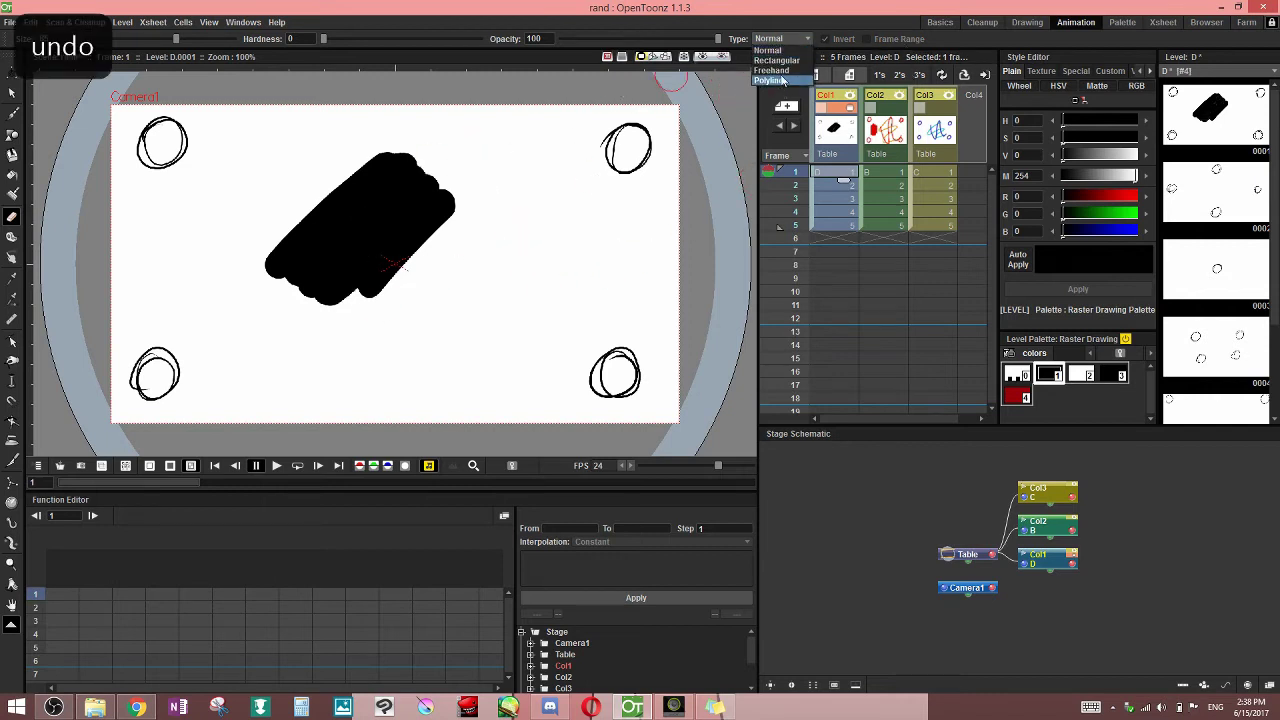
{"action": "left_click", "coordinate": [773, 71]}
{"action": "mouse_move", "coordinate": [470, 136]}
{"action": "left_mouse_down"}
{"action": "mouse_move", "coordinate": [423, 297]}
{"action": "mouse_move", "coordinate": [478, 145]}
{"action": "left_mouse_up"}
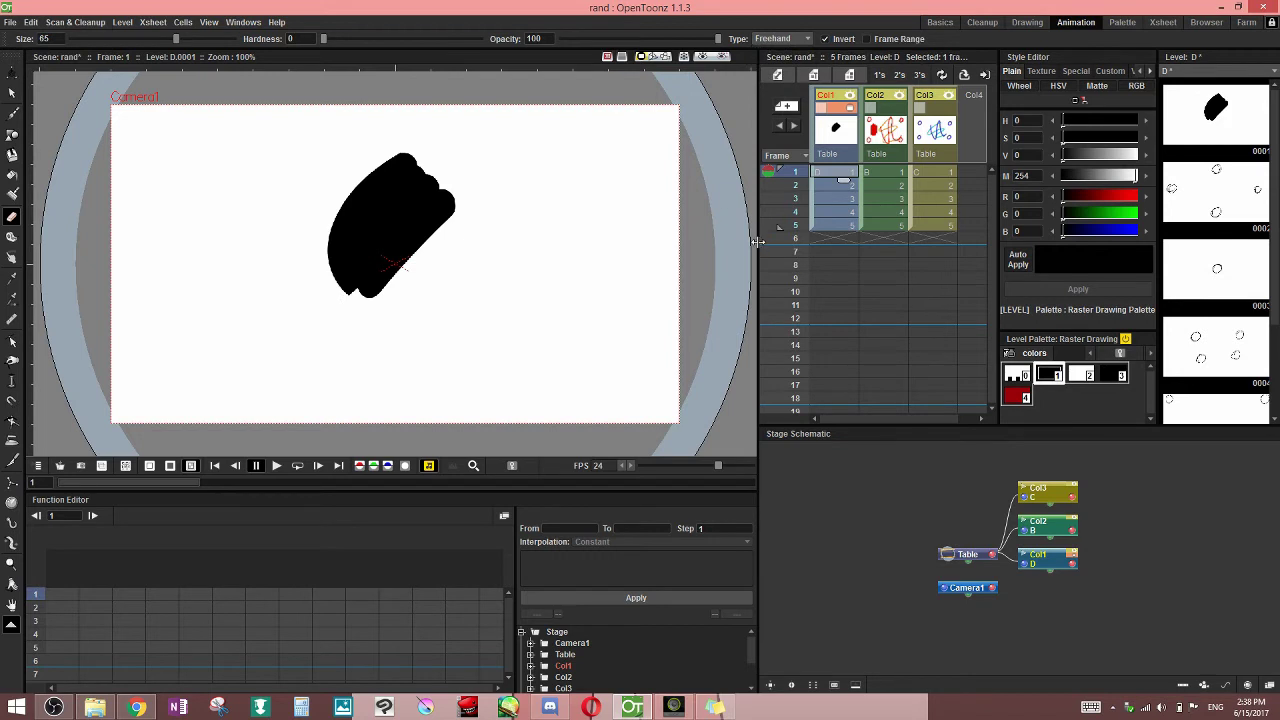
{"action": "key", "text": "ctrl+z"}
Turn off Invert, turn on Frame Range for the eraser and save the scene
{"action": "left_click", "coordinate": [843, 41]}
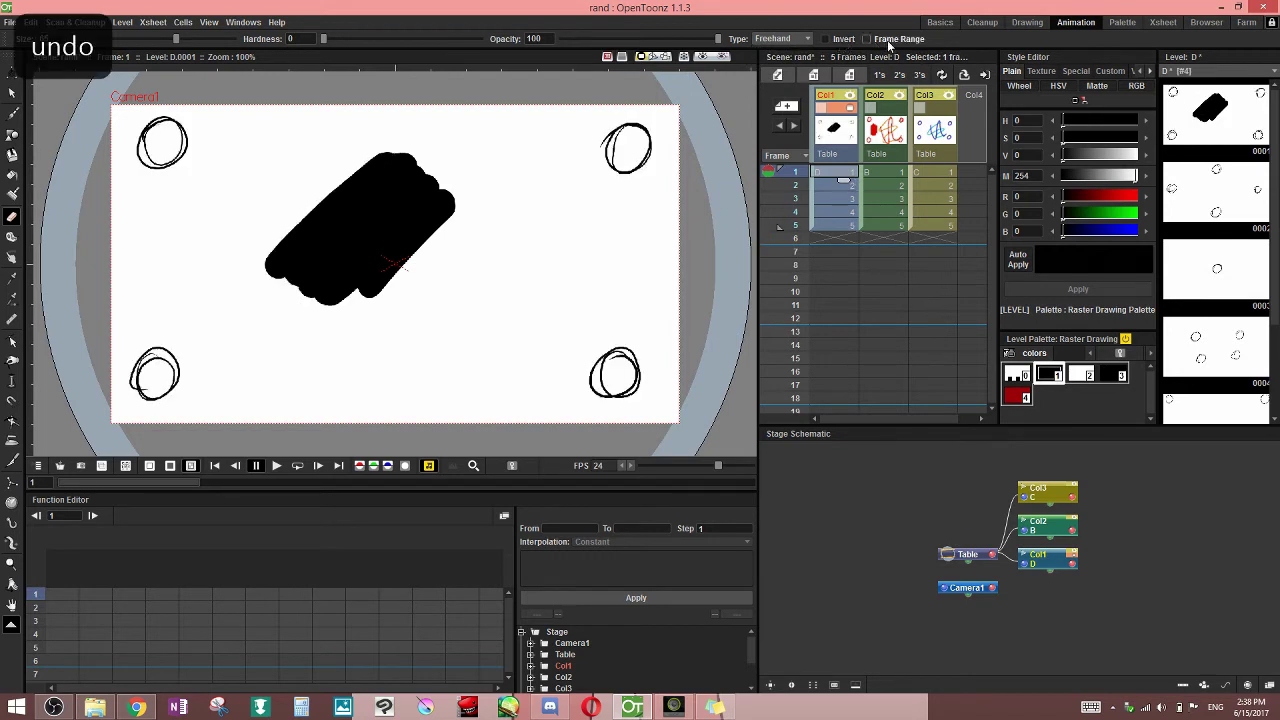
{"action": "left_click", "coordinate": [886, 41]}
{"action": "key", "text": "ctrl+s"}
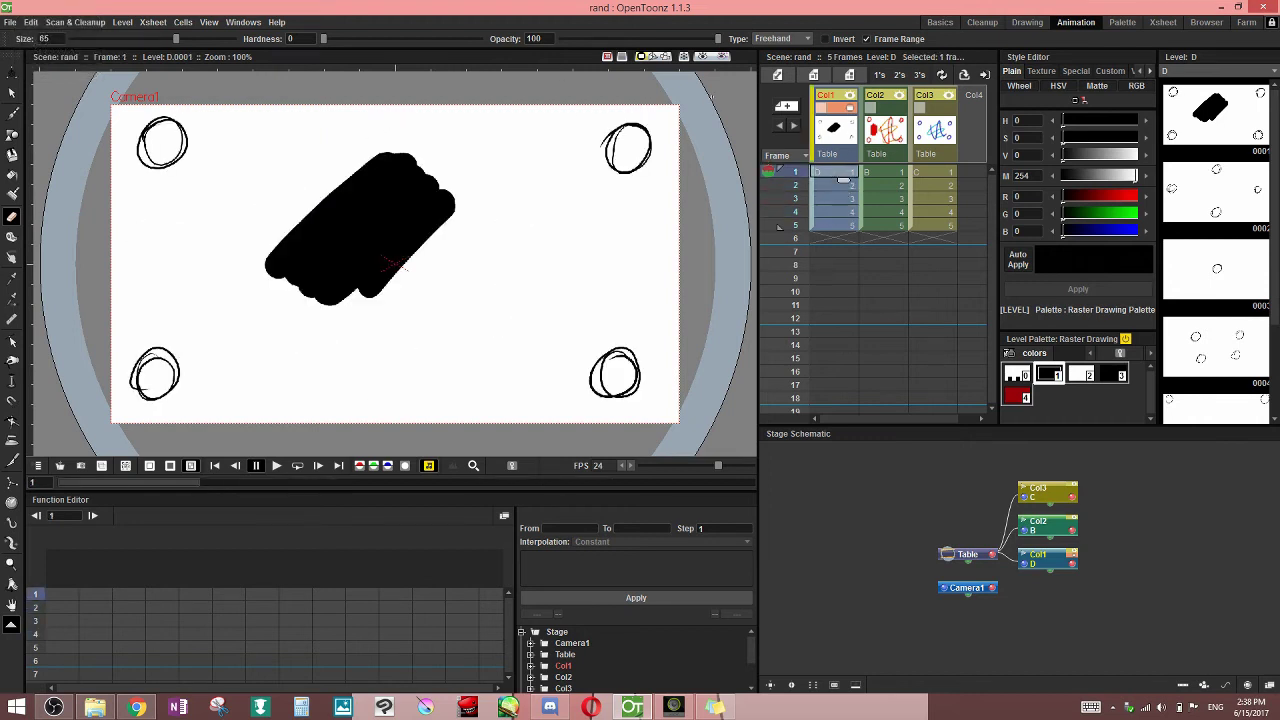
Switch the eraser type to Normal and on to Rectangular
{"action": "left_click", "coordinate": [780, 38]}
{"action": "left_click", "coordinate": [783, 50]}
{"action": "left_click", "coordinate": [781, 39]}
{"action": "left_click", "coordinate": [785, 60]}
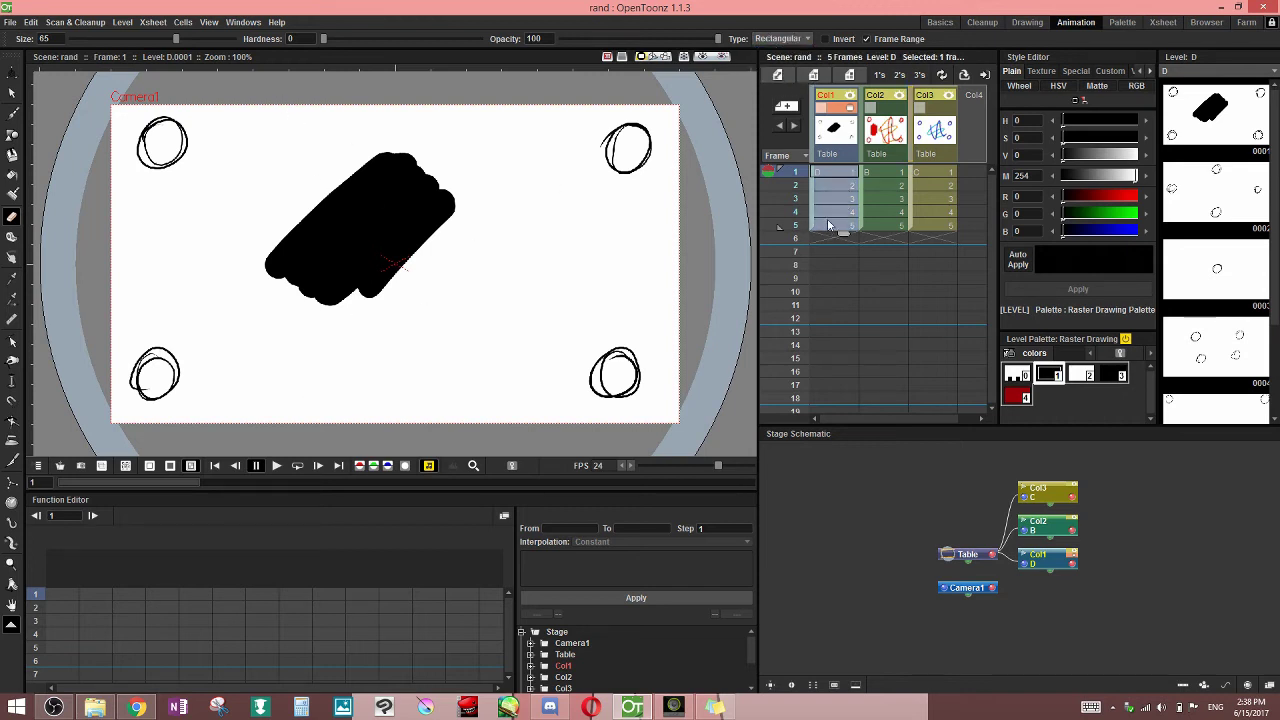
Try a rectangular Frame Range erasure over the right part of the drawing, select Col1's frames 1 to 4 and undo
{"action": "mouse_move", "coordinate": [344, 97]}
{"action": "left_mouse_down"}
{"action": "mouse_move", "coordinate": [682, 262]}
{"action": "mouse_move", "coordinate": [838, 291]}
{"action": "left_mouse_up"}
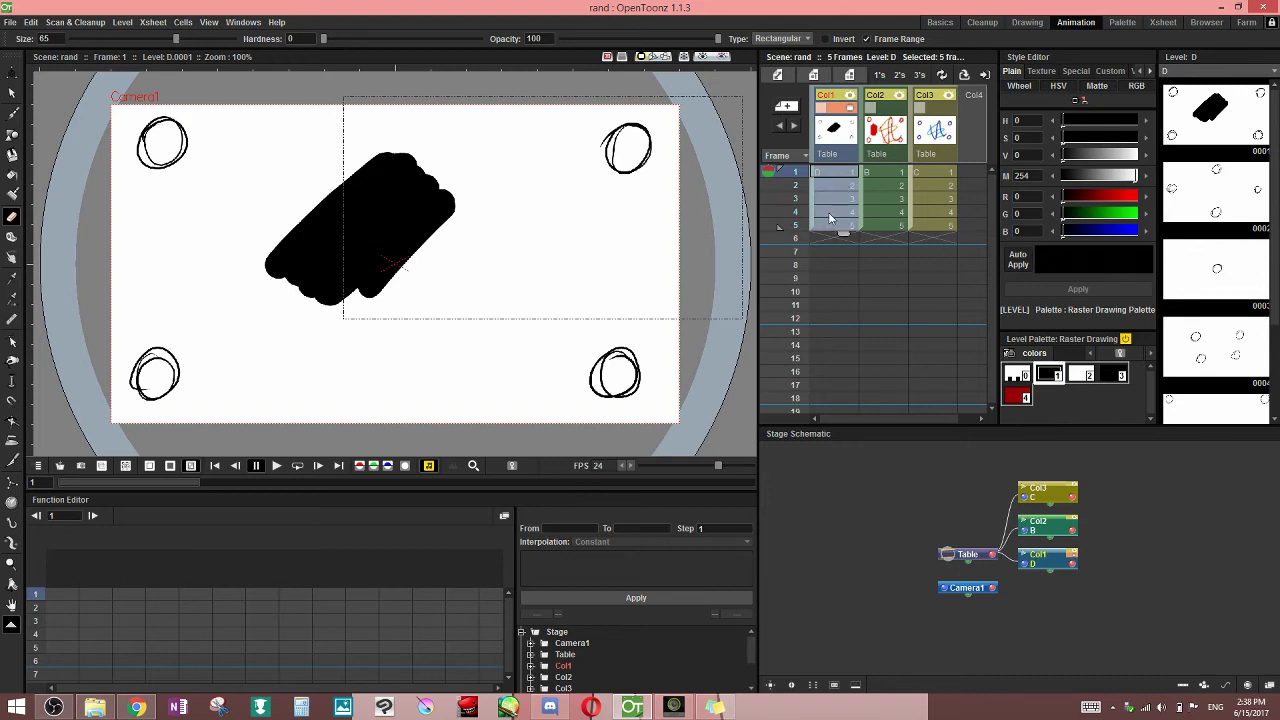
{"action": "left_click", "coordinate": [737, 228]}
{"action": "left_click_drag", "start_coordinate": [836, 174], "coordinate": [829, 217]}
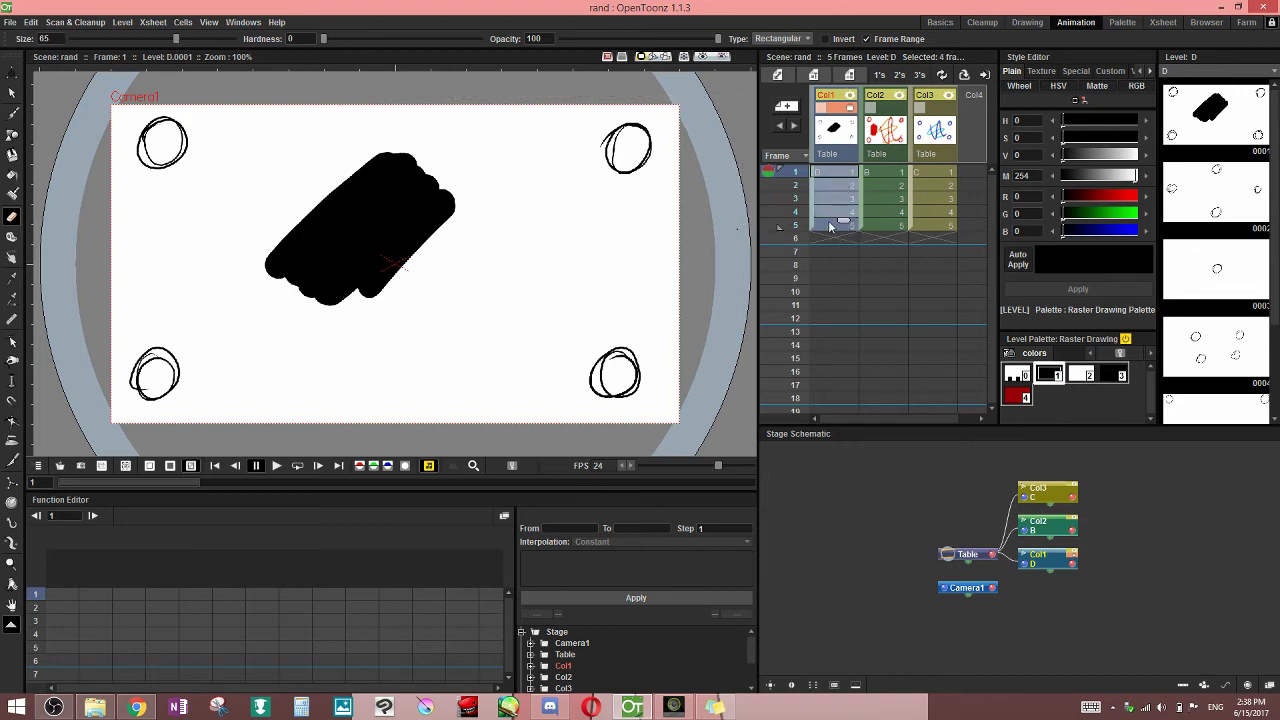
{"action": "key", "text": "ctrl+z"}
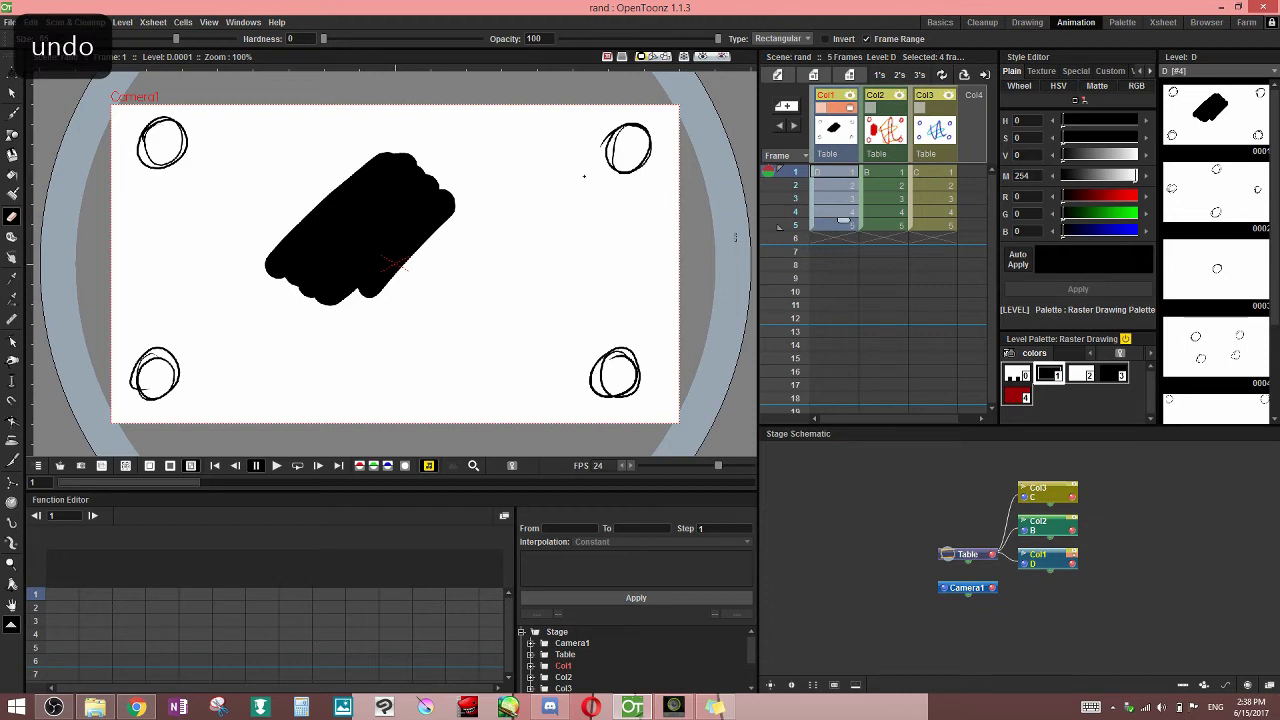
Try two more Frame Range rectangles over the right part of the drawing, selecting Col1 frames 1 to 7 and 1 to 4
{"action": "mouse_move", "coordinate": [277, 106]}
{"action": "left_mouse_down"}
{"action": "mouse_move", "coordinate": [443, 151]}
{"action": "mouse_move", "coordinate": [730, 415]}
{"action": "left_mouse_up"}
{"action": "left_click_drag", "start_coordinate": [842, 174], "coordinate": [846, 244]}
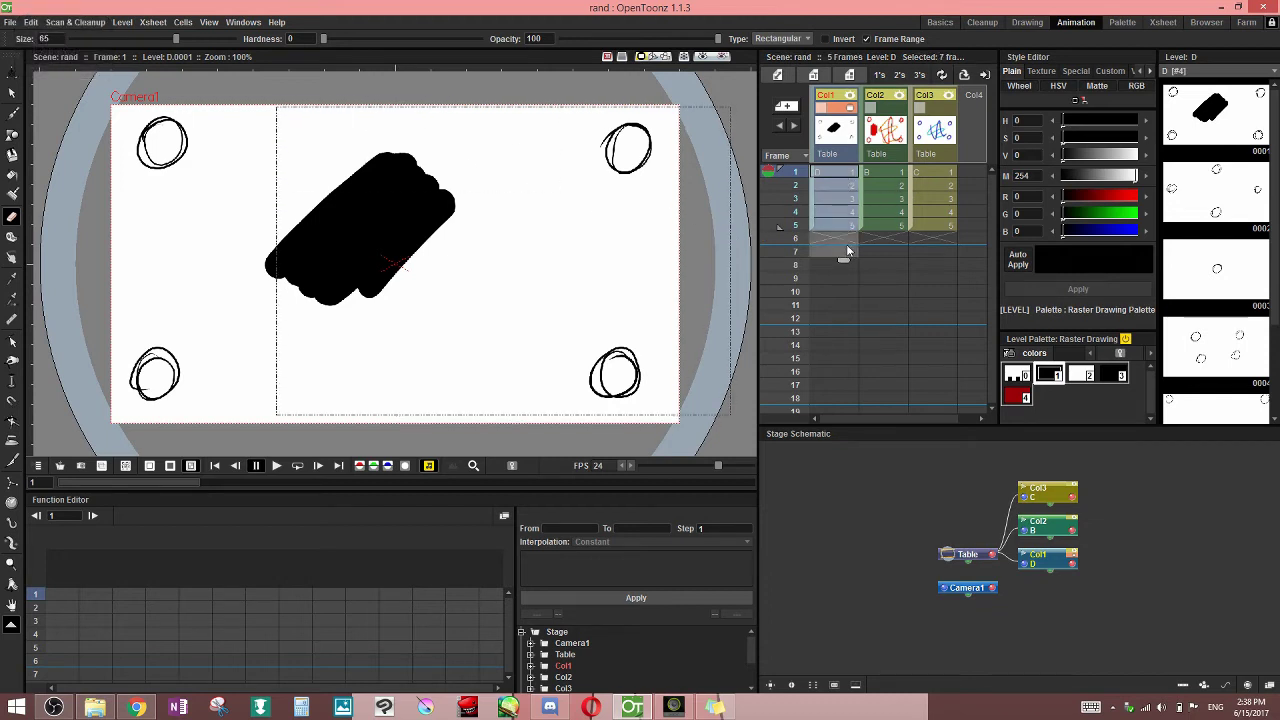
{"action": "left_click", "coordinate": [566, 249]}
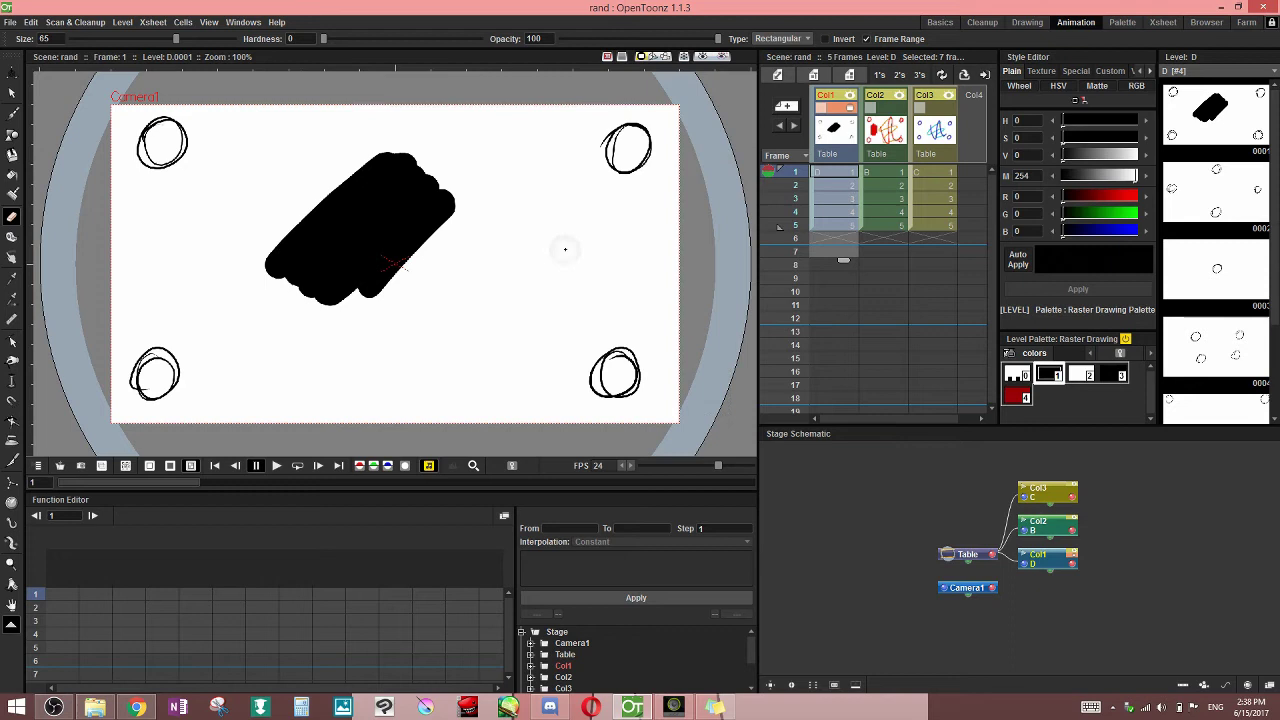
{"action": "left_click_drag", "start_coordinate": [354, 82], "coordinate": [684, 292]}
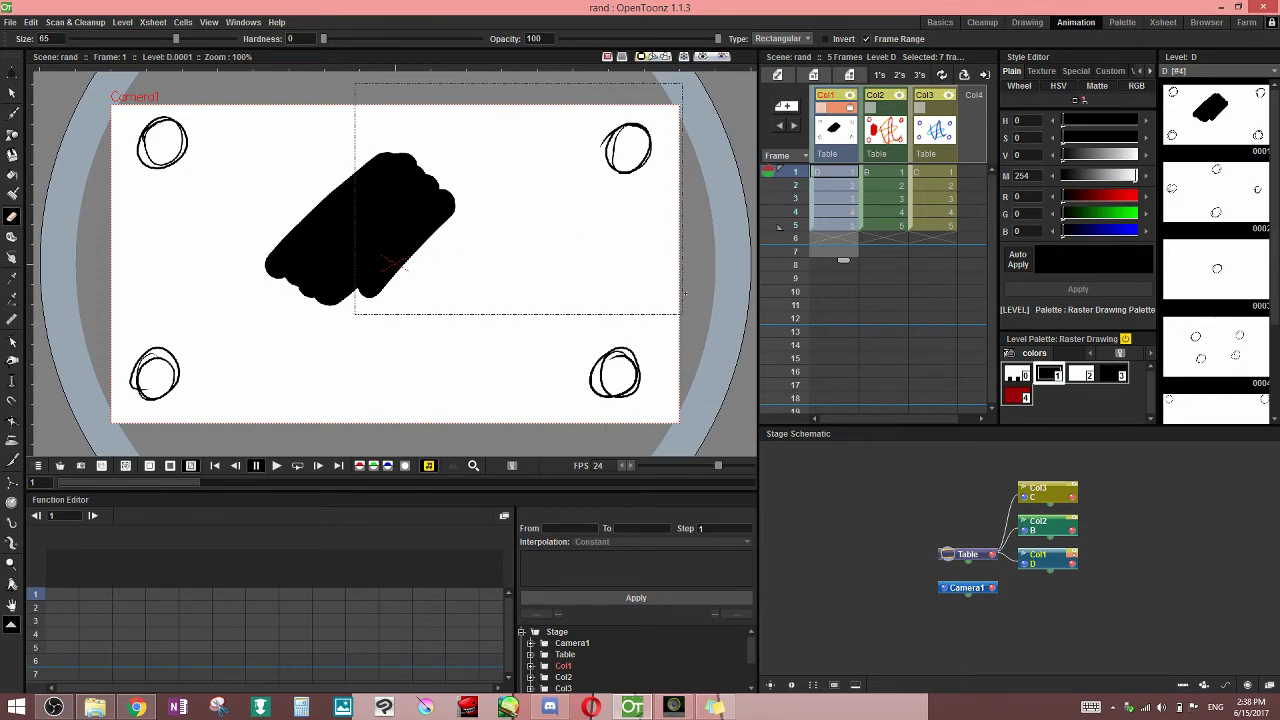
{"action": "left_click", "coordinate": [838, 187]}
{"action": "left_click_drag", "start_coordinate": [838, 173], "coordinate": [839, 212]}
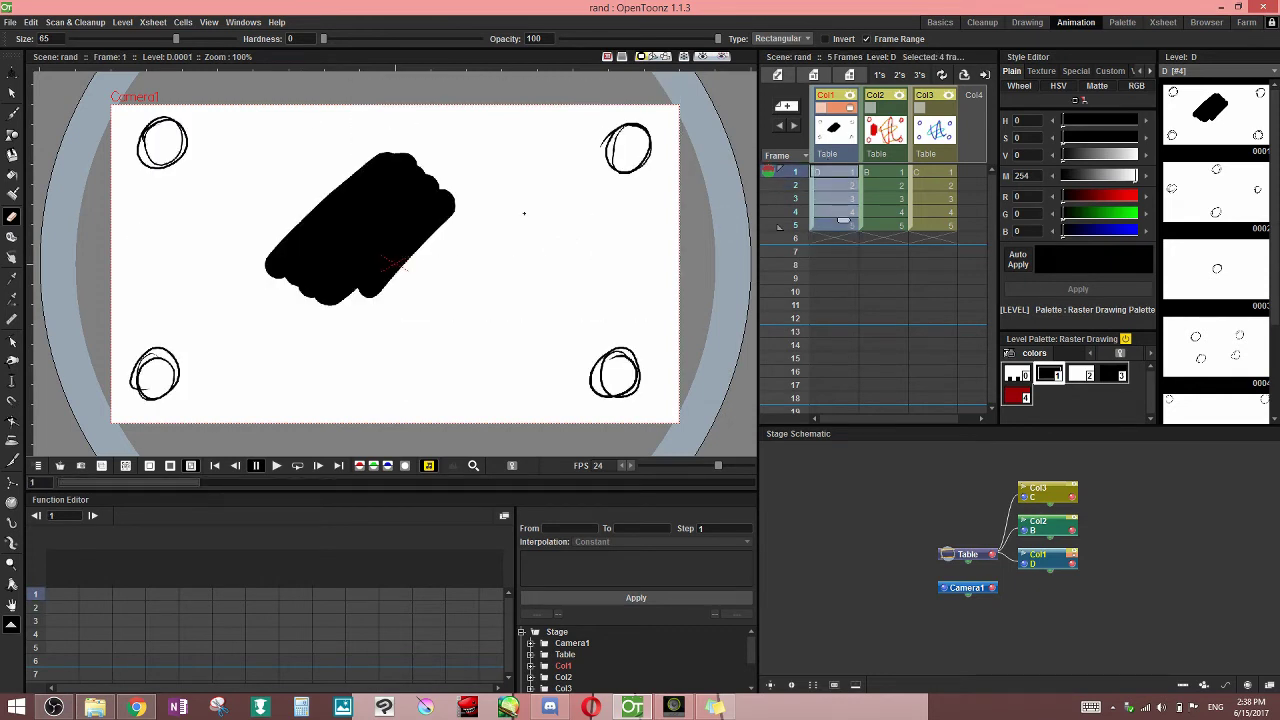
Outline a large Frame Range rectangle from the black patch to the lower-right canvas corner, apply it within the drawing and undo
{"action": "mouse_move", "coordinate": [299, 105]}
{"action": "left_mouse_down"}
{"action": "mouse_move", "coordinate": [525, 288]}
{"action": "mouse_move", "coordinate": [681, 438]}
{"action": "left_mouse_up"}
{"action": "left_click", "coordinate": [632, 266]}
{"action": "key", "text": "ctrl+z"}
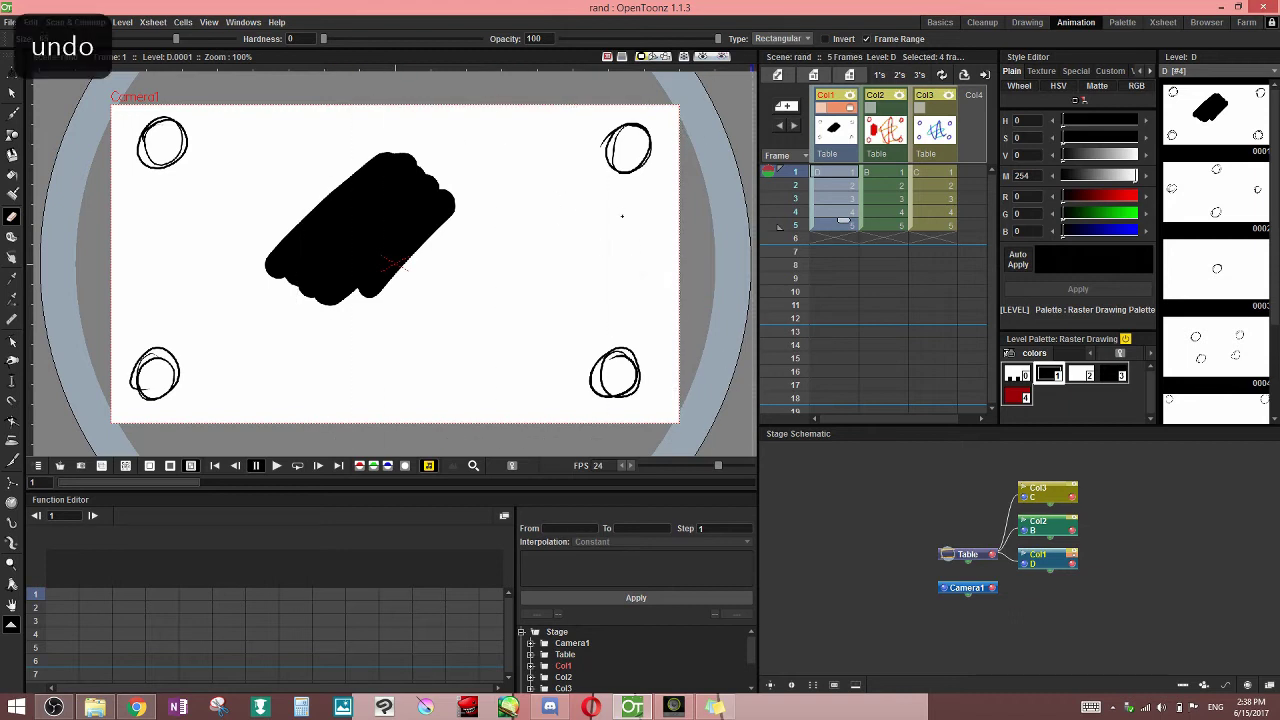
Outline a Frame Range rectangle over the canvas's right side, select Col1 frames 1 to 5 and step through frames 1, 3 and 4
{"action": "mouse_move", "coordinate": [446, 103]}
{"action": "left_mouse_down"}
{"action": "mouse_move", "coordinate": [608, 217]}
{"action": "mouse_move", "coordinate": [728, 412]}
{"action": "left_mouse_up"}
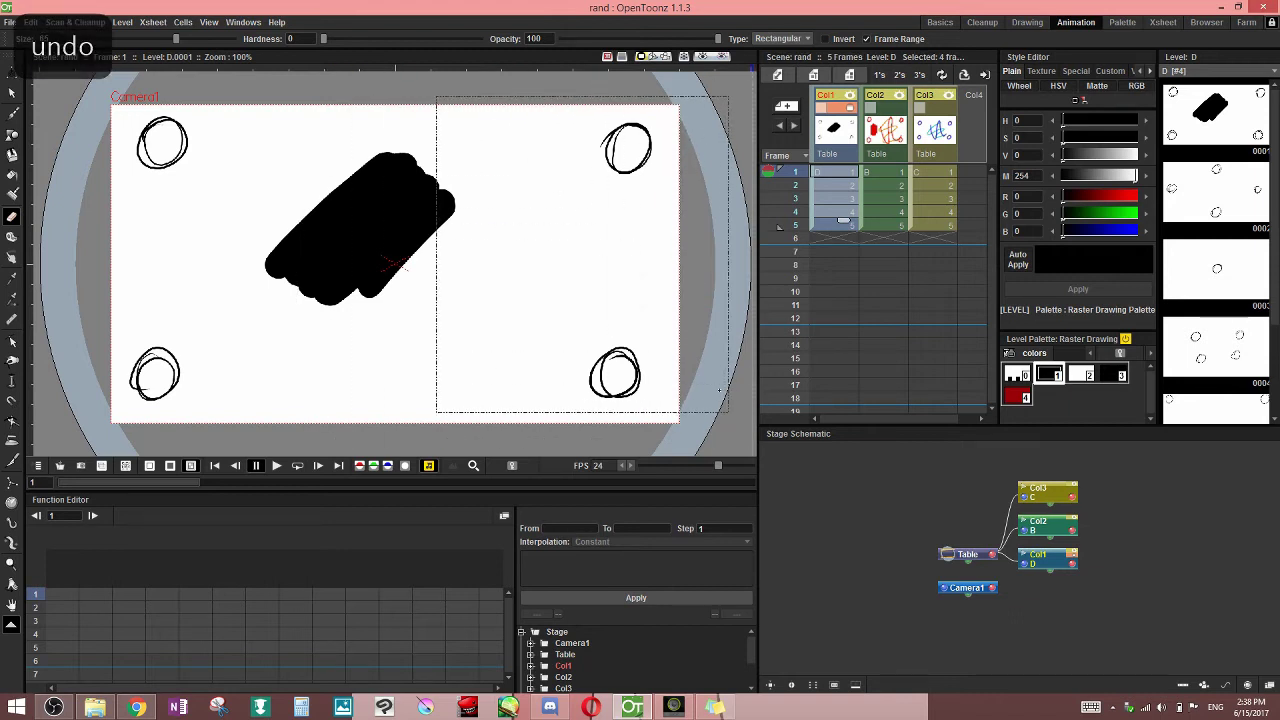
{"action": "left_click_drag", "start_coordinate": [845, 174], "coordinate": [845, 226]}
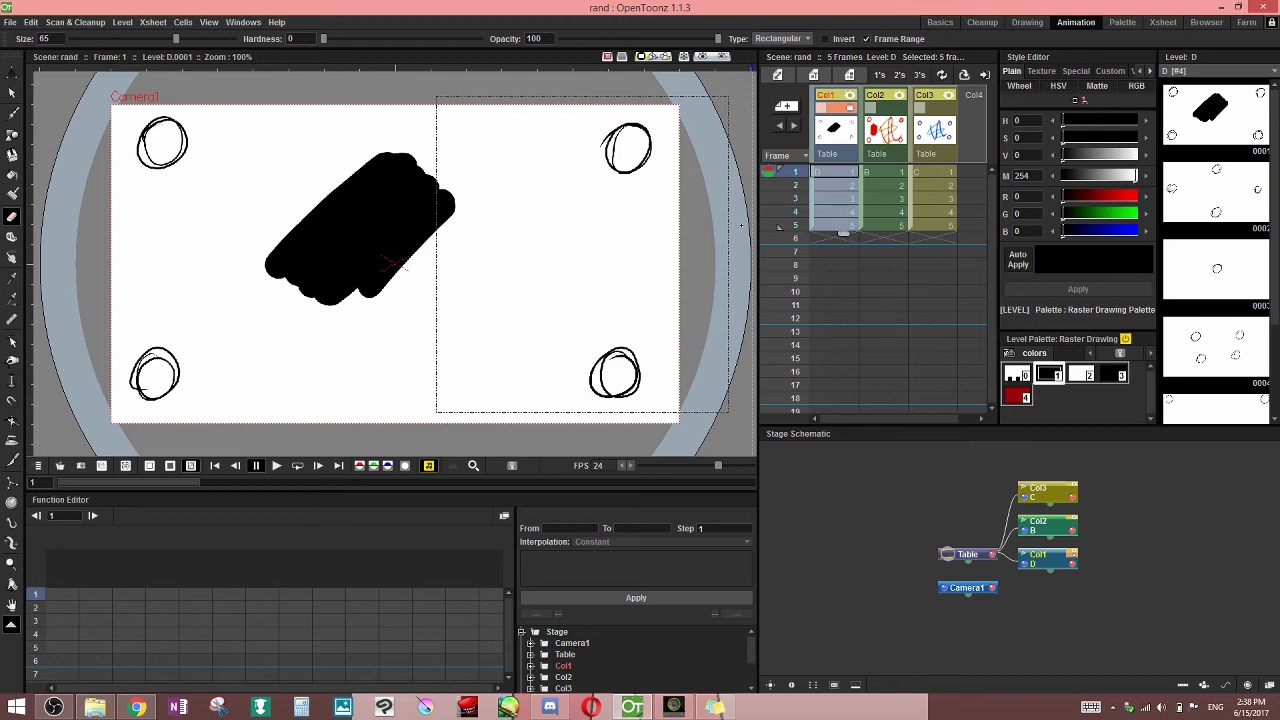
{"action": "left_click", "coordinate": [843, 199]}
{"action": "left_click", "coordinate": [836, 173]}
{"action": "left_click", "coordinate": [834, 199]}
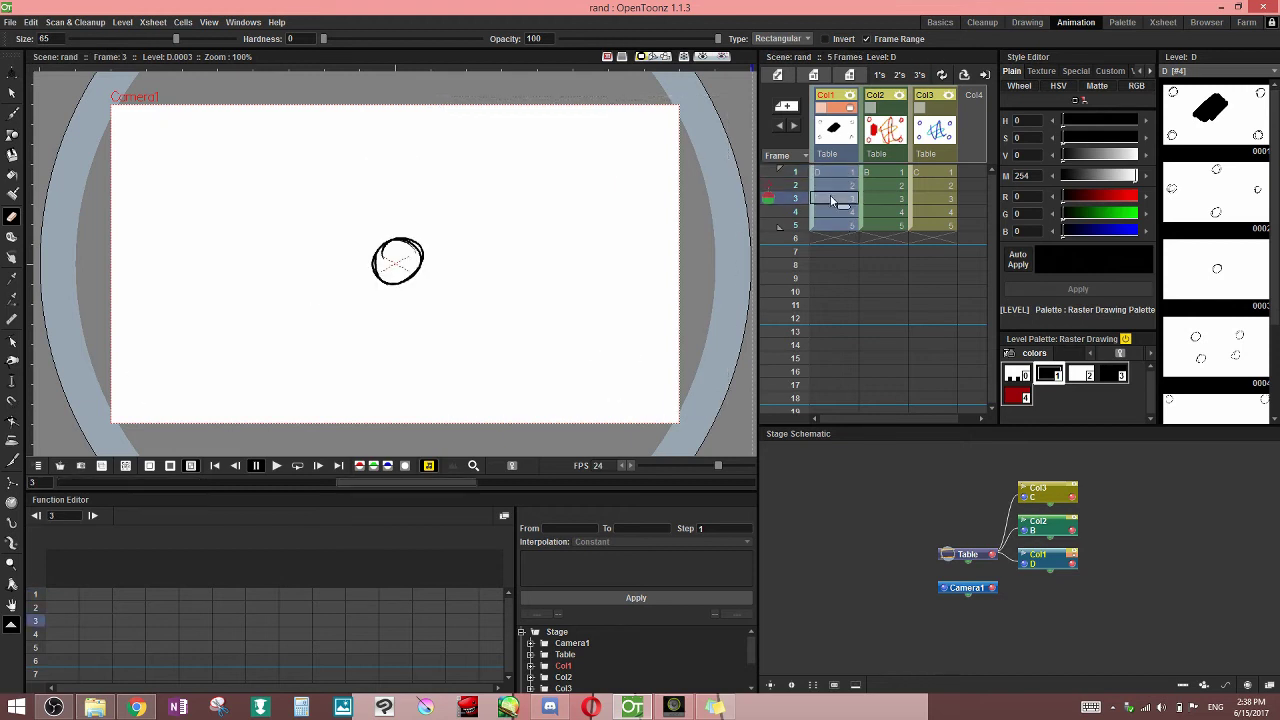
{"action": "left_click", "coordinate": [832, 213]}
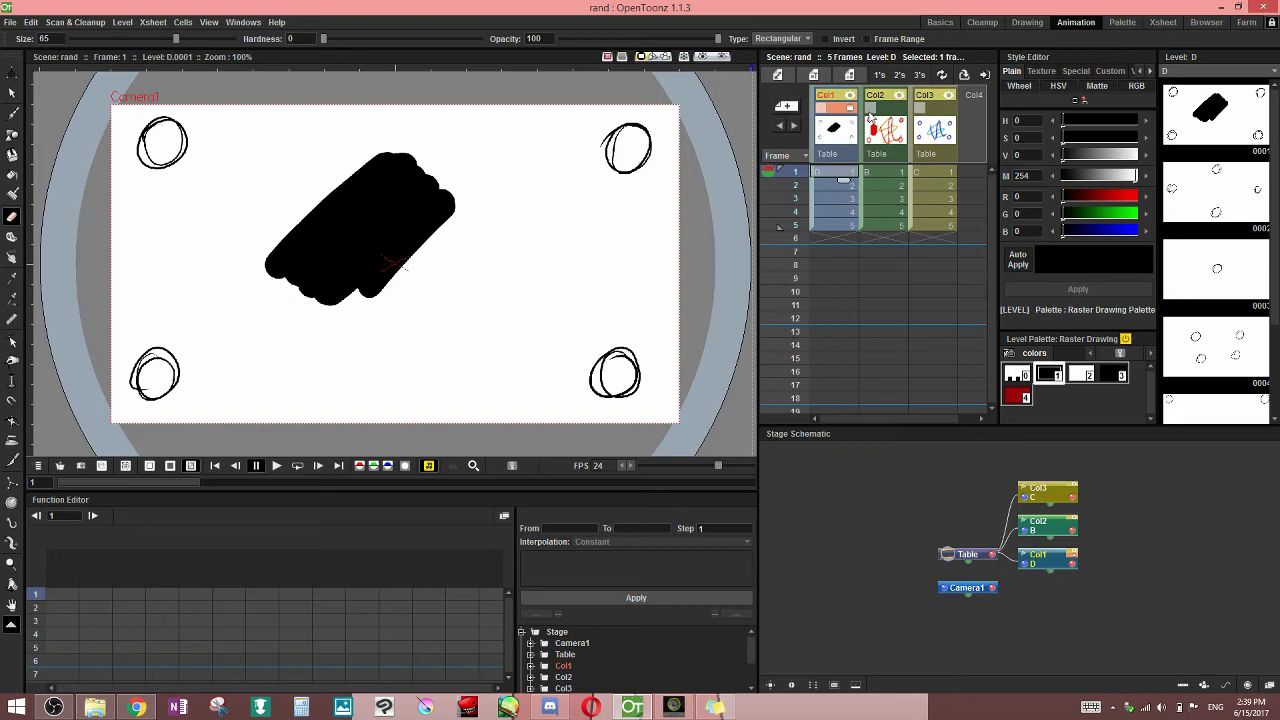
Hide Col1 in the viewer, show Col2 and make Col2 the current column
{"action": "left_click", "coordinate": [849, 109]}
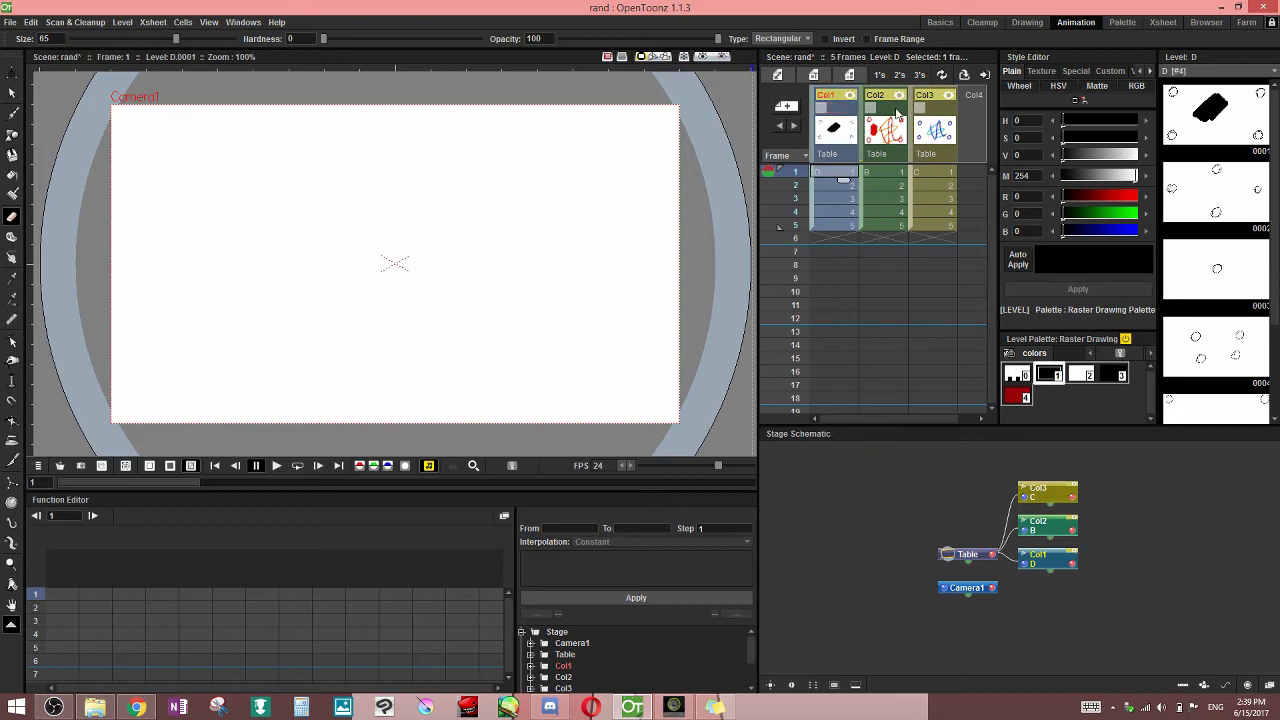
{"action": "left_click", "coordinate": [897, 109]}
{"action": "left_click", "coordinate": [883, 130]}
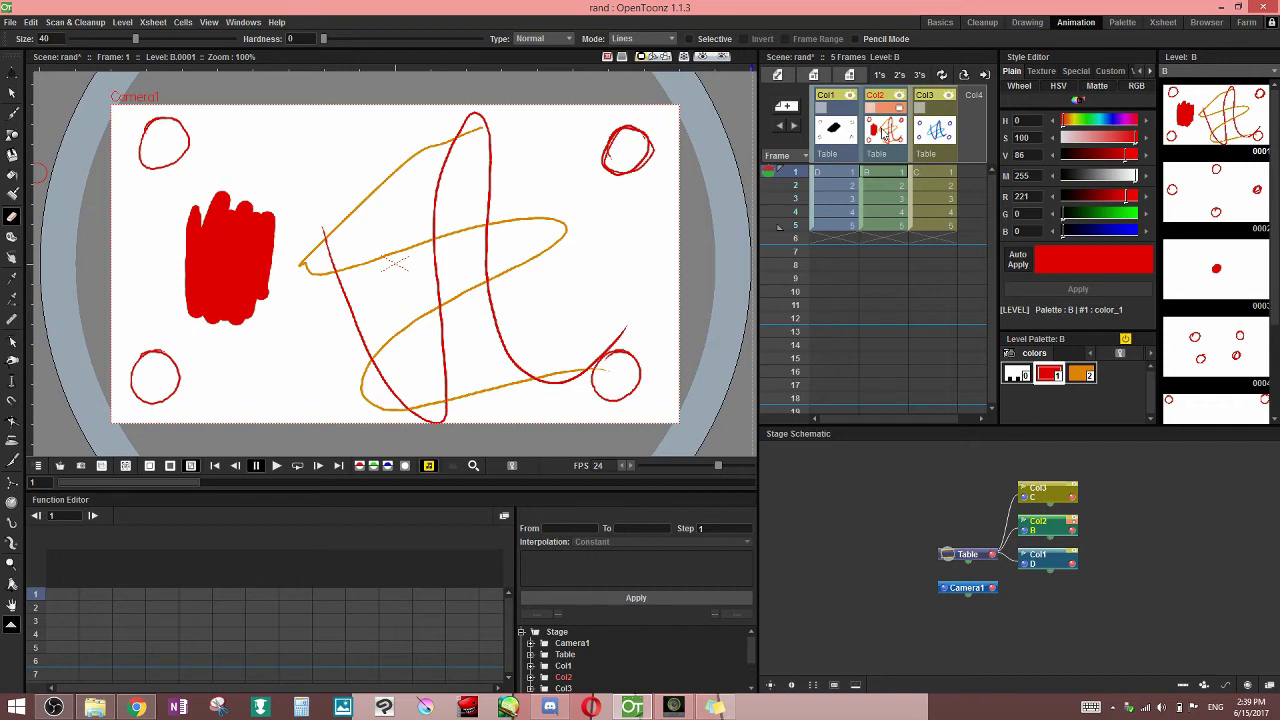
Compare the red color_1 and orange color_2 styles of level B's palette by selecting them alternately
{"action": "left_click", "coordinate": [1076, 376]}
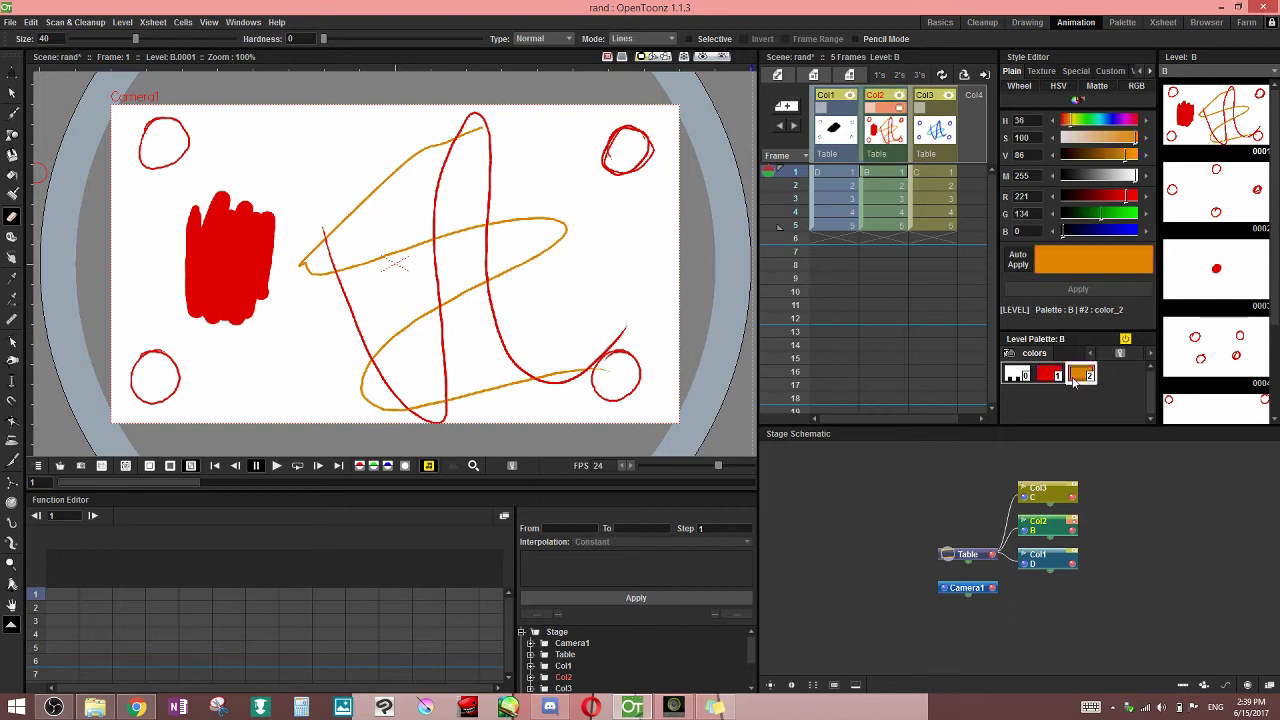
{"action": "left_click", "coordinate": [1050, 376]}
{"action": "left_click", "coordinate": [1076, 376]}
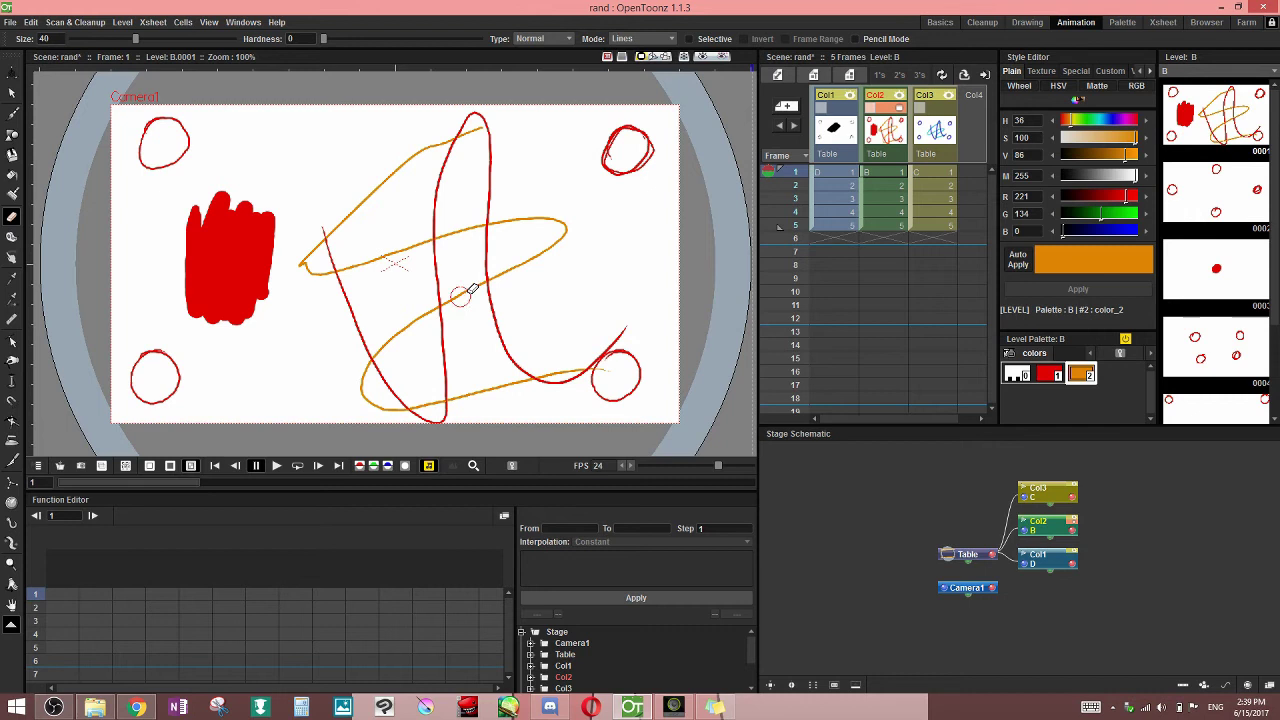
{"action": "left_click", "coordinate": [1052, 376]}
{"action": "left_click", "coordinate": [1076, 378]}
{"action": "left_click", "coordinate": [1050, 376]}
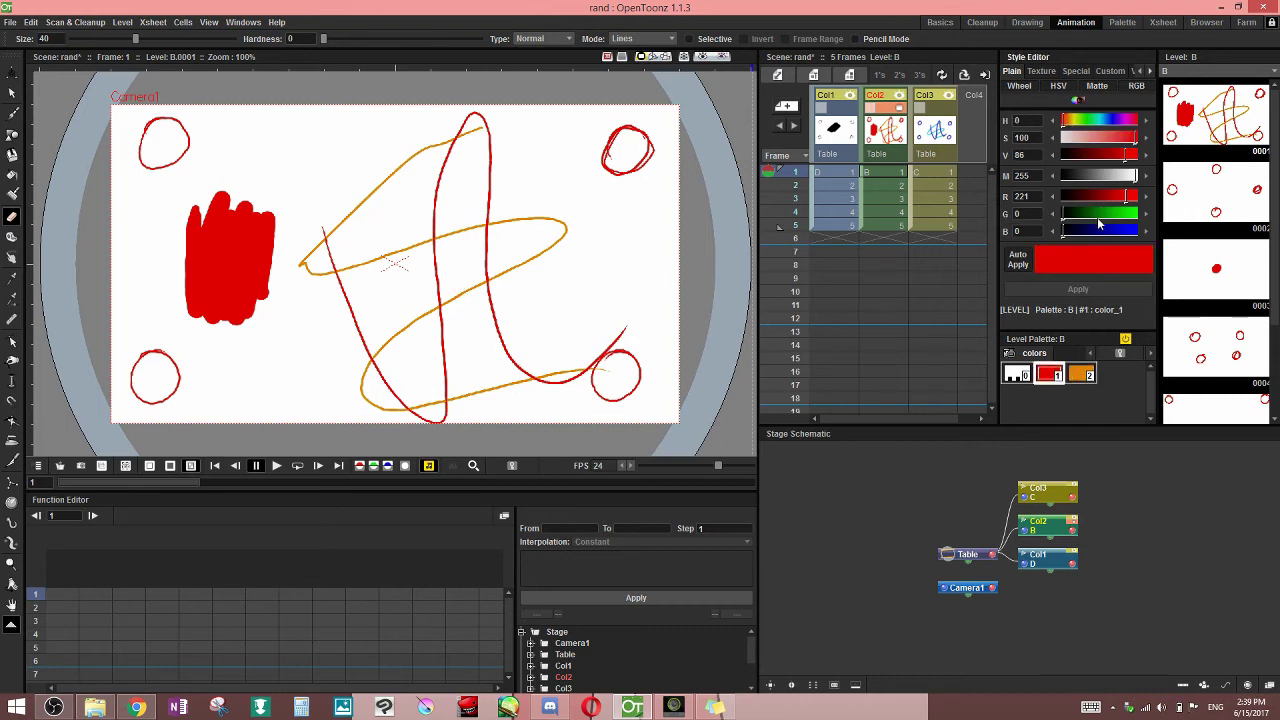
Try a green value of 255 on color_1, return it to red with R 255 and G 0, and compare it with color_2
{"action": "left_click_drag", "start_coordinate": [1098, 218], "coordinate": [1140, 214]}
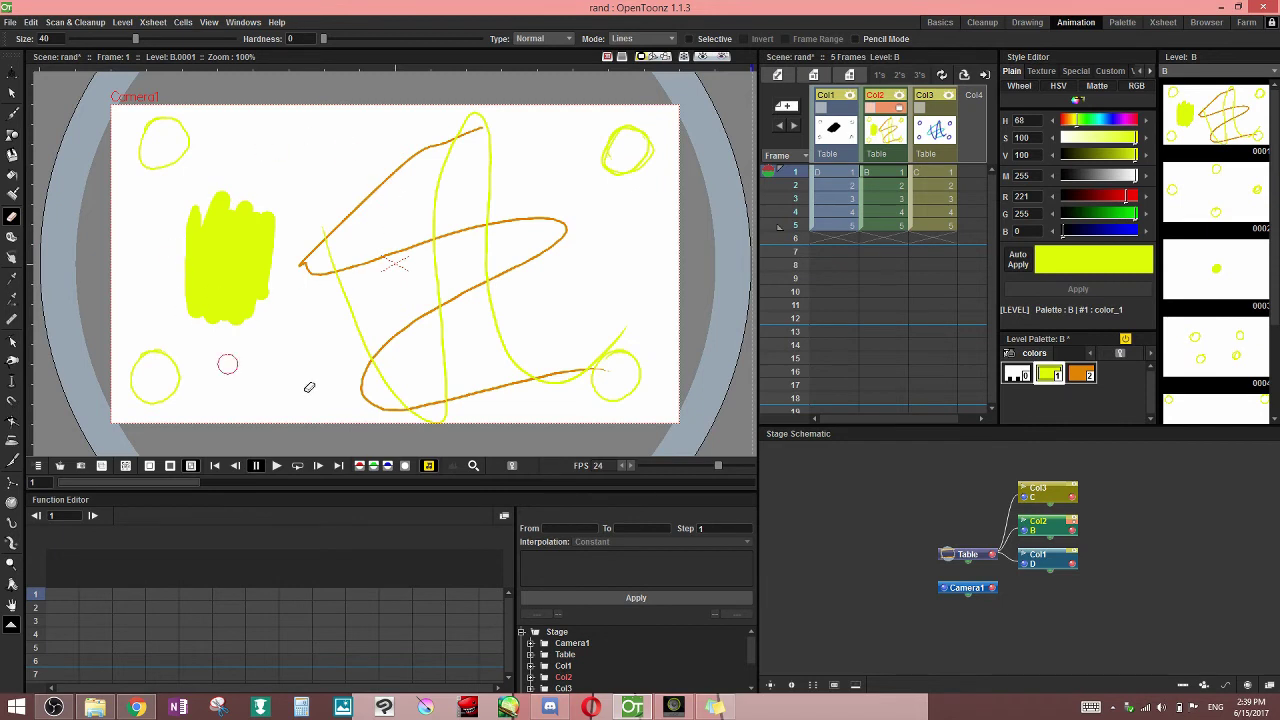
{"action": "mouse_move", "coordinate": [1122, 197]}
{"action": "left_mouse_down"}
{"action": "mouse_move", "coordinate": [1146, 200]}
{"action": "mouse_move", "coordinate": [899, 368]}
{"action": "left_mouse_up"}
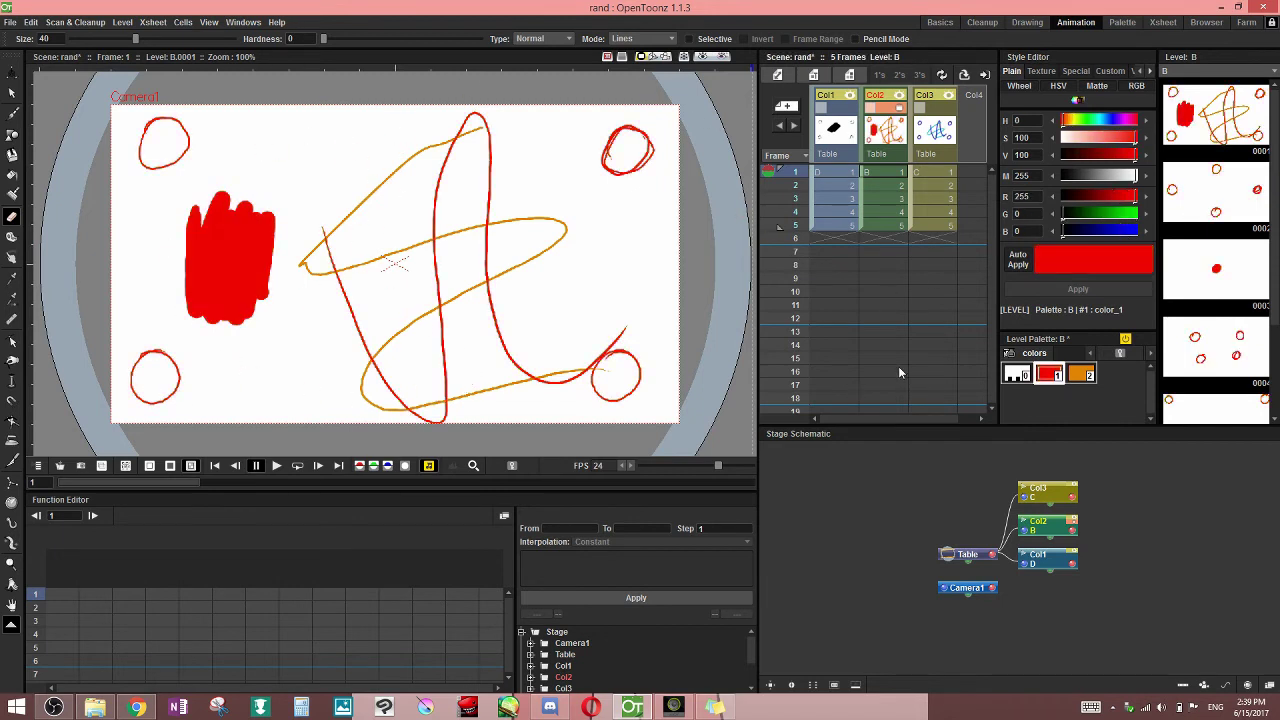
{"action": "left_click", "coordinate": [1080, 374]}
{"action": "left_click", "coordinate": [1054, 375]}
{"action": "left_click", "coordinate": [1084, 373]}
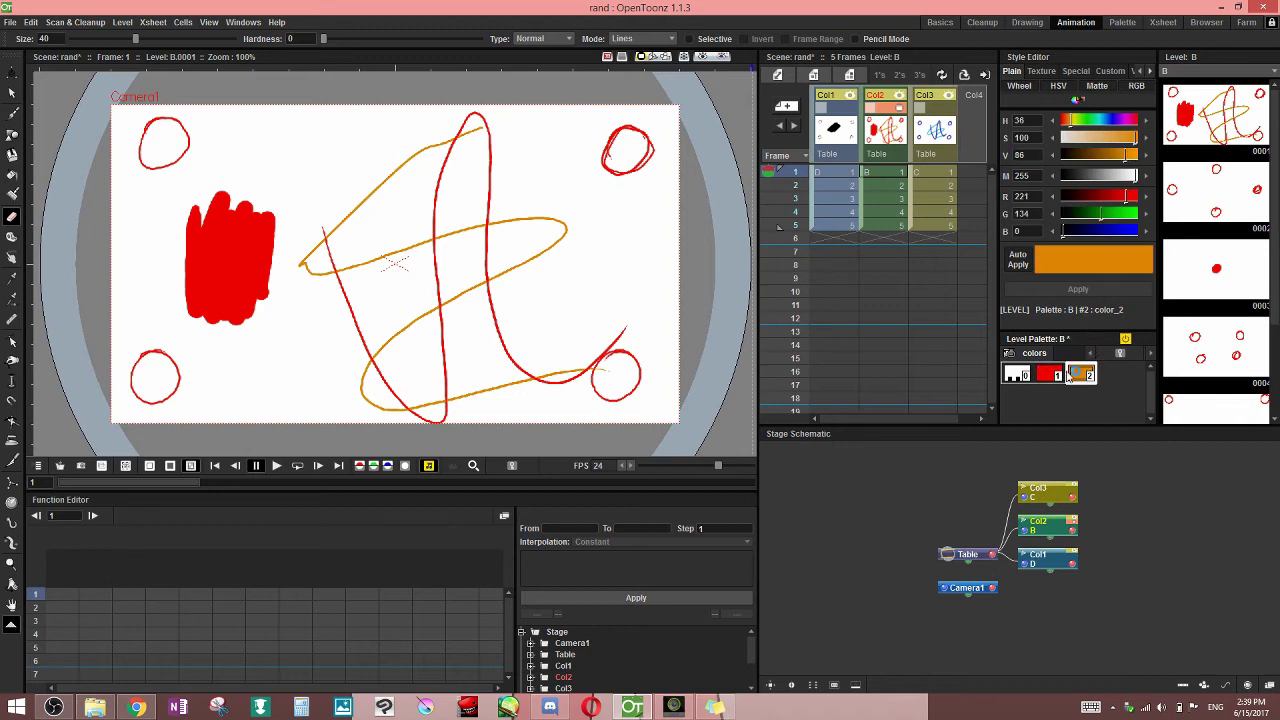
Recolour color_1 in level B's palette to blue with R 0, G 0 and B 255, and save the scene
{"action": "left_click", "coordinate": [1052, 374]}
{"action": "mouse_move", "coordinate": [1113, 230]}
{"action": "left_mouse_down"}
{"action": "mouse_move", "coordinate": [1187, 223]}
{"action": "mouse_move", "coordinate": [1047, 241]}
{"action": "left_mouse_up"}
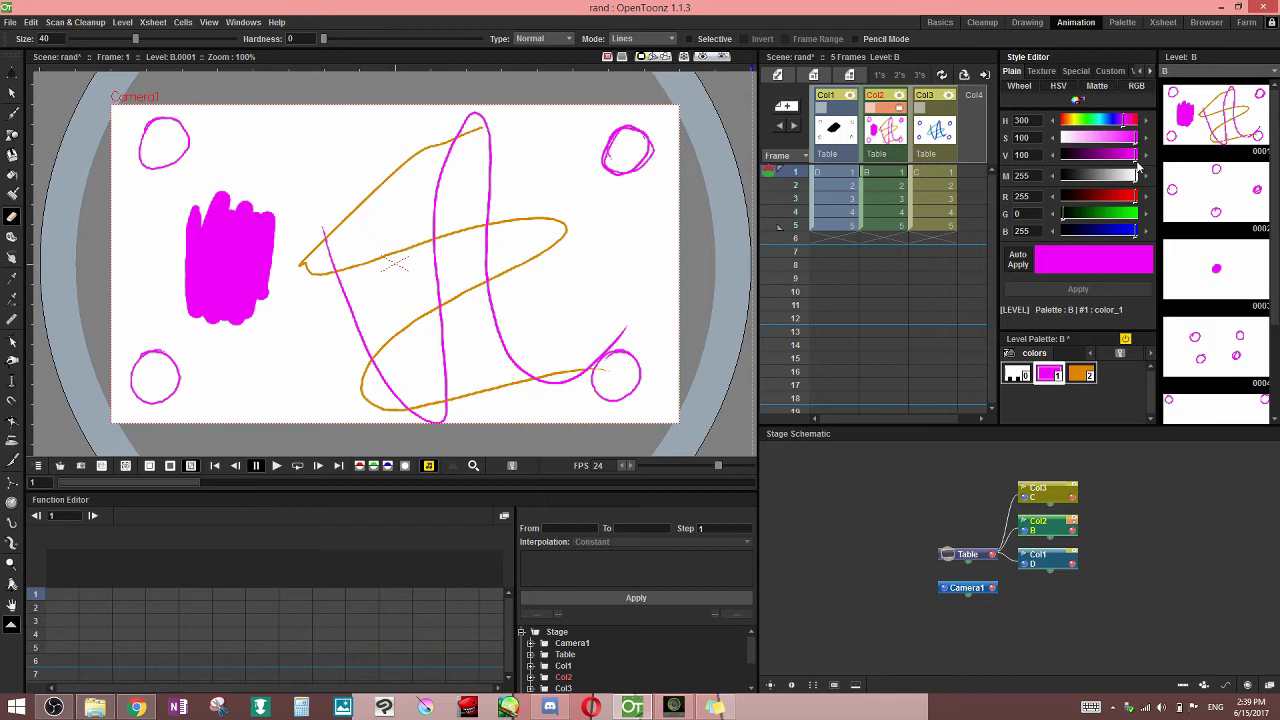
{"action": "left_click_drag", "start_coordinate": [1132, 195], "coordinate": [1062, 196]}
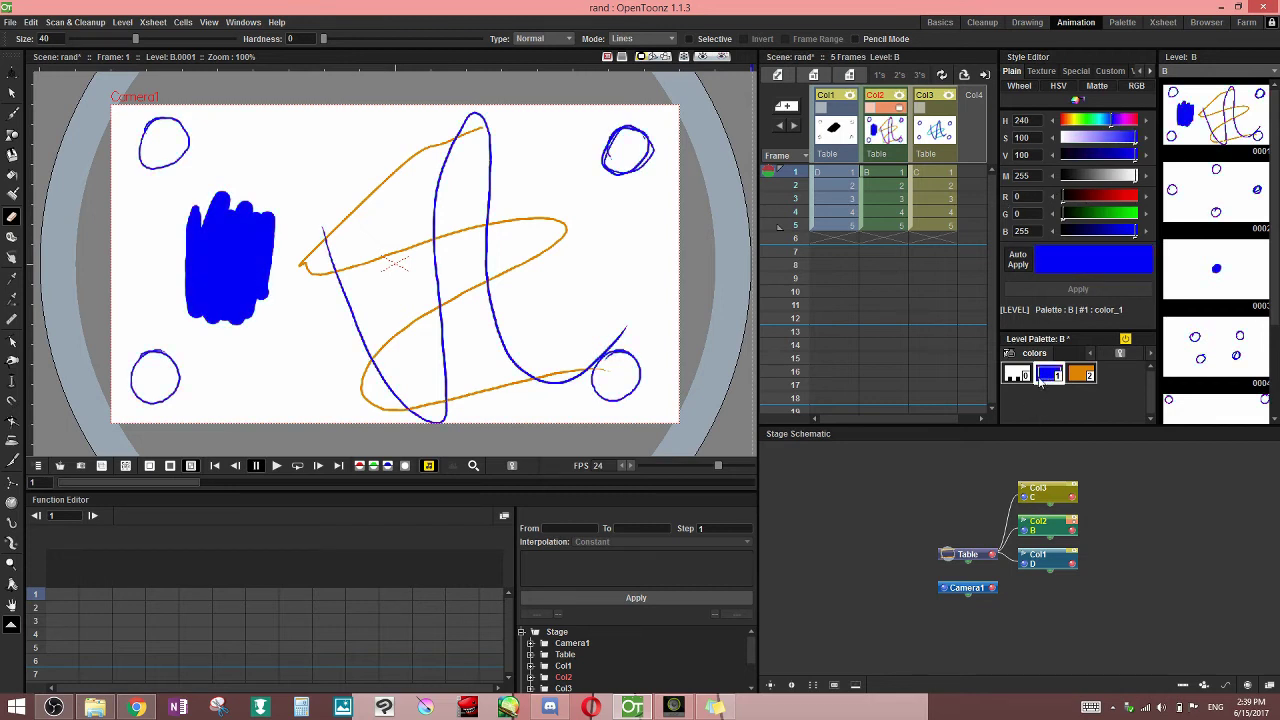
{"action": "key", "text": "ctrl+s"}
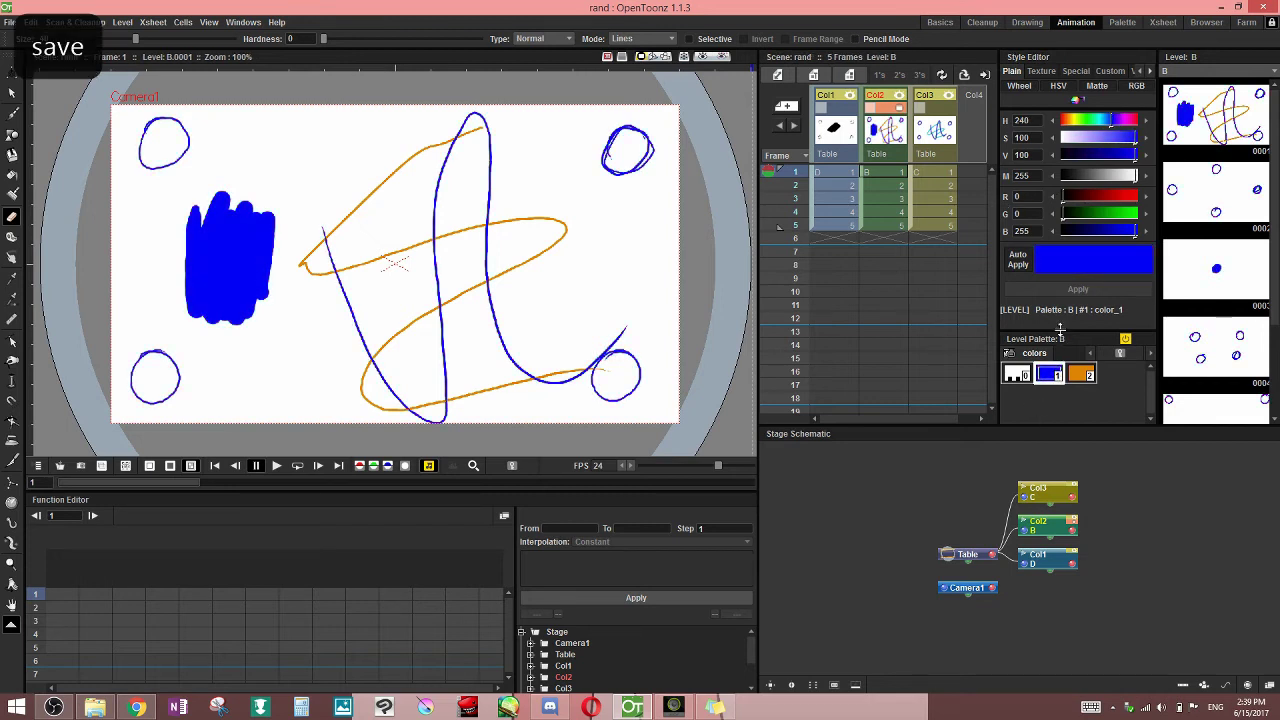
Select the orange color_2 style, view frame 5 of Col2 and return to frame 1
{"action": "left_click", "coordinate": [1081, 373]}
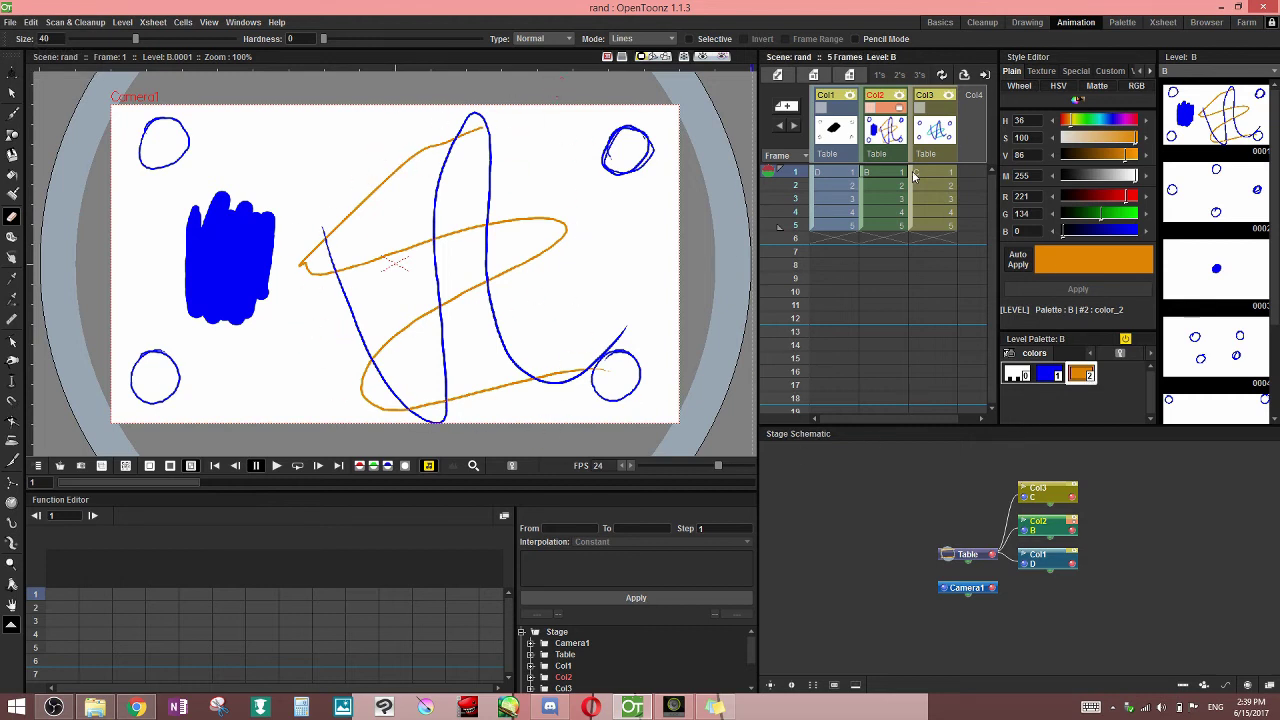
{"action": "left_click", "coordinate": [888, 226]}
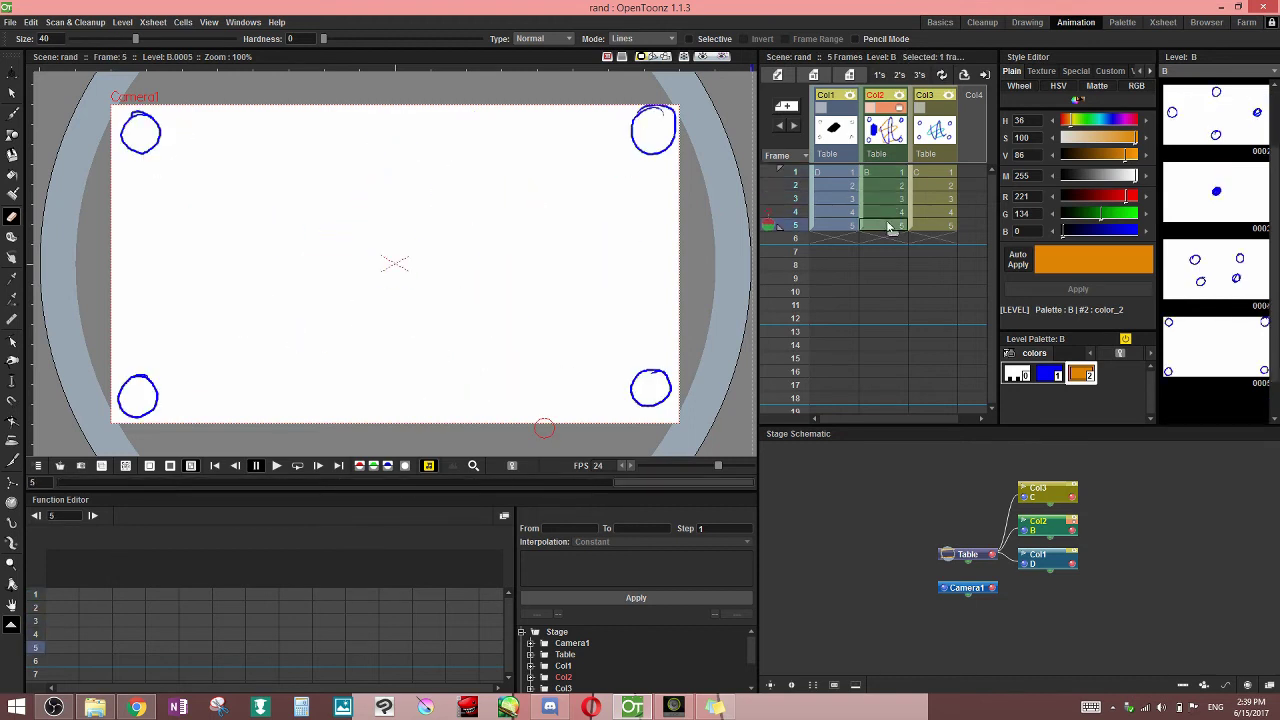
{"action": "left_click", "coordinate": [889, 173]}
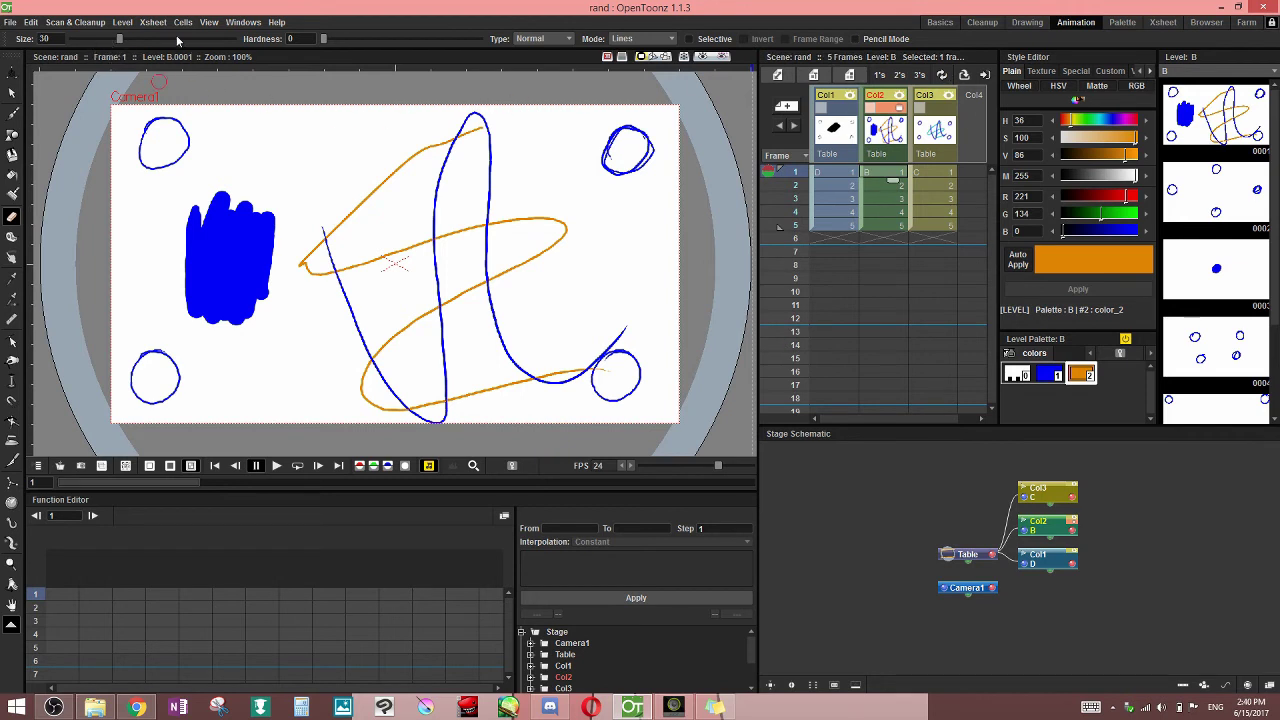
Set the eraser size to 40
{"action": "left_click_drag", "start_coordinate": [177, 40], "coordinate": [136, 42]}
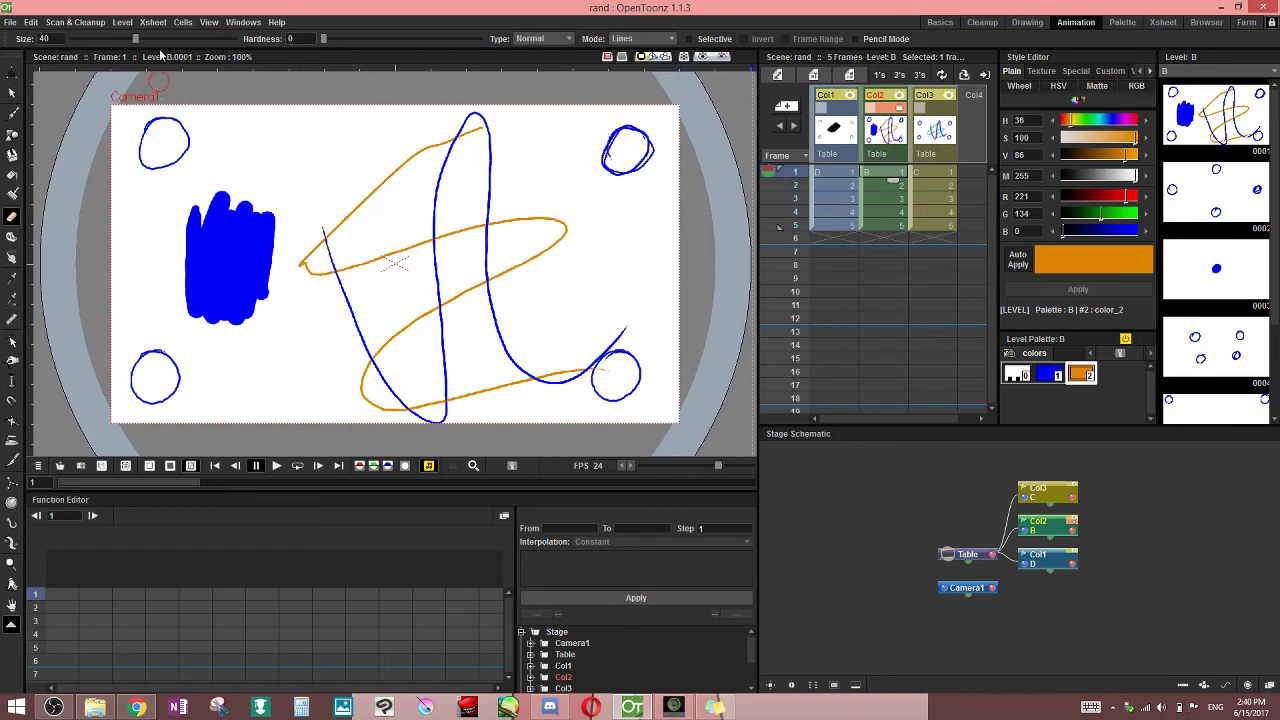
Examine the eraser's Hardness, Type and Mode options, keeping Type at Normal and Mode at Lines
{"action": "left_click", "coordinate": [439, 41]}
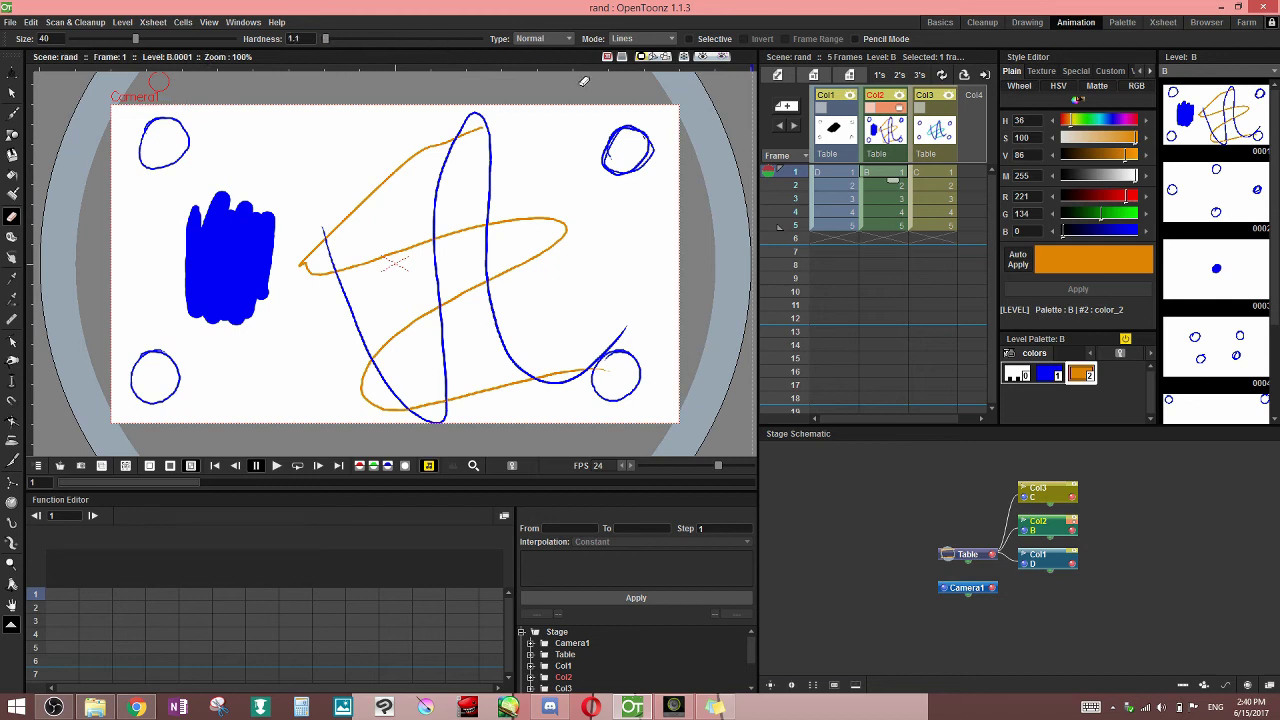
{"action": "left_click", "coordinate": [543, 39]}
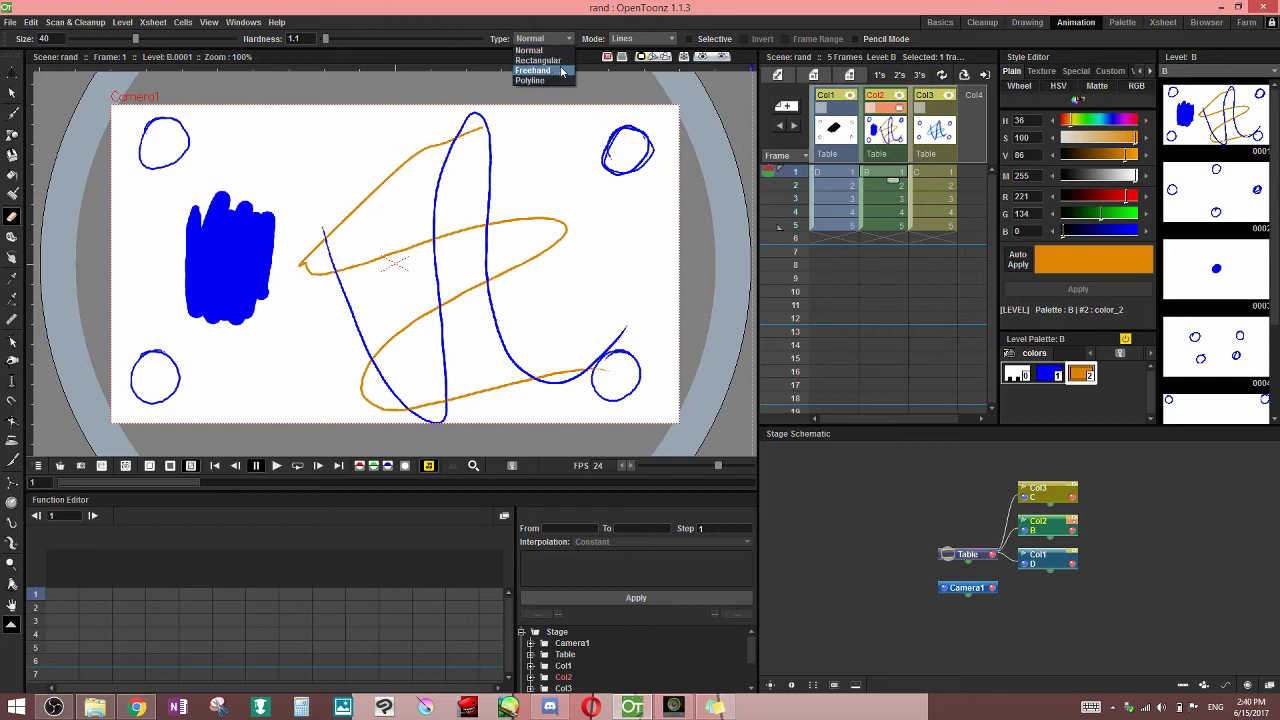
{"action": "left_click", "coordinate": [567, 49]}
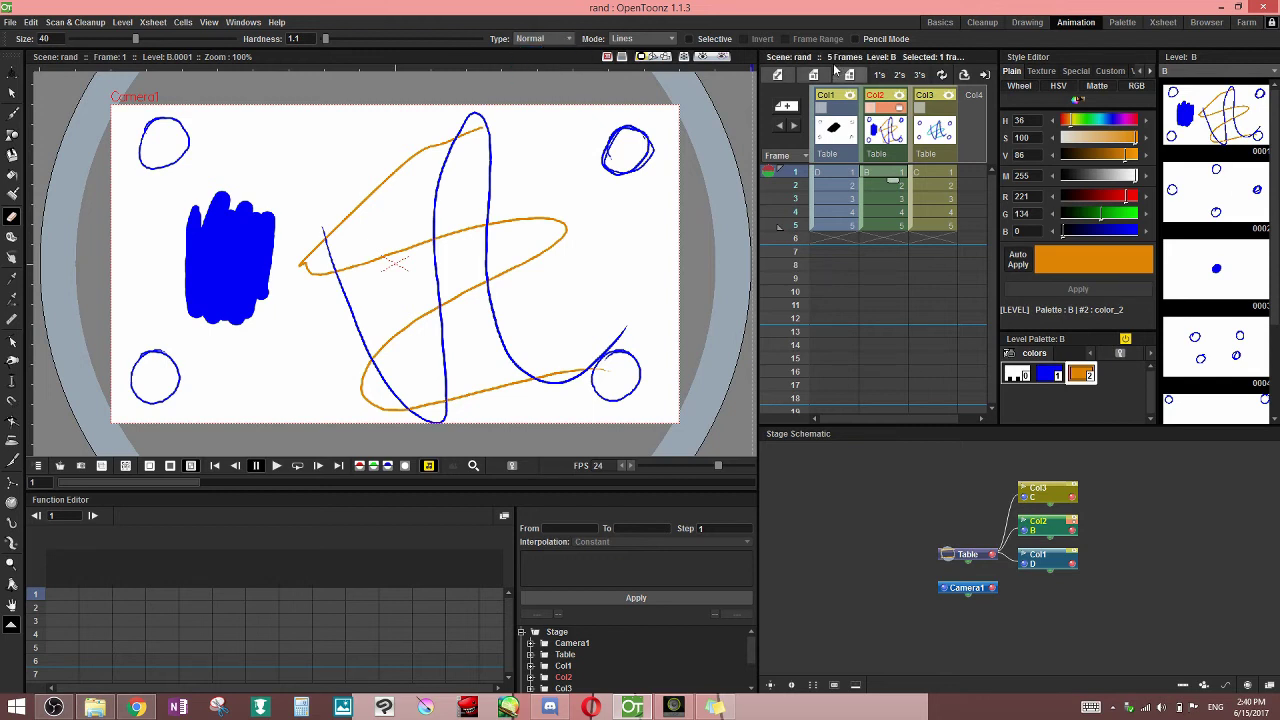
{"action": "left_click", "coordinate": [659, 43]}
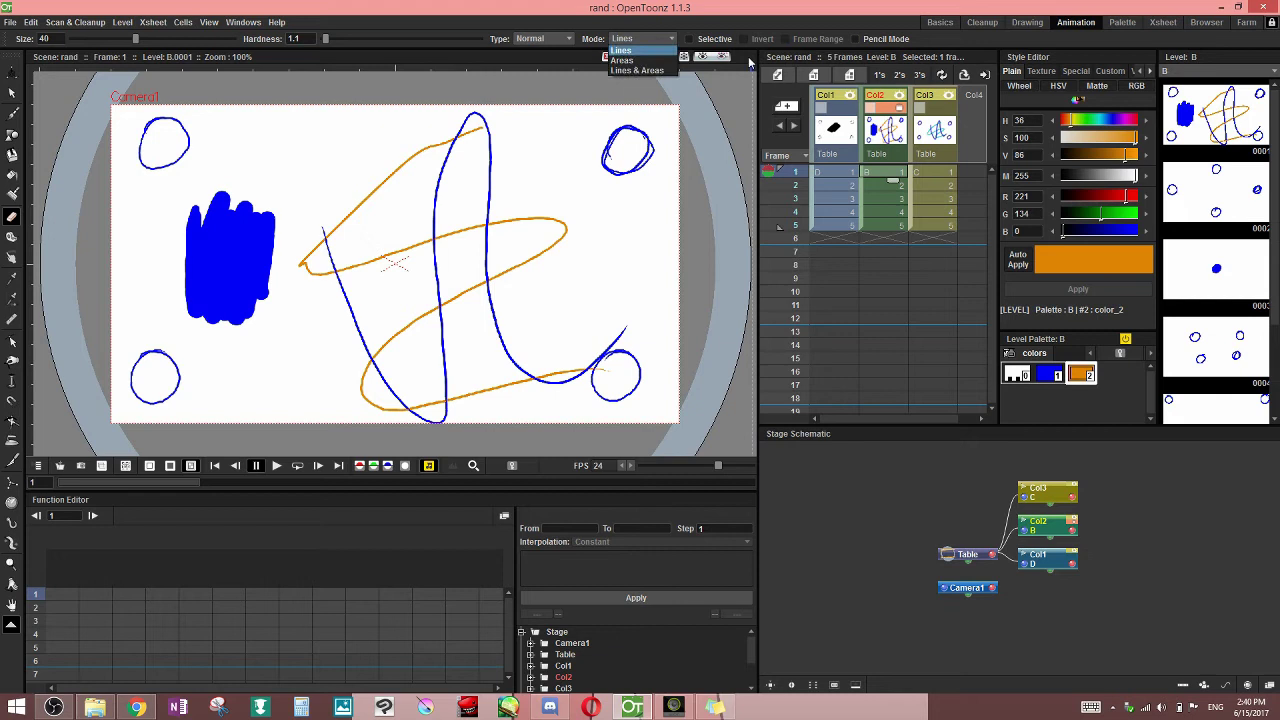
{"action": "left_click", "coordinate": [651, 52]}
{"action": "left_click", "coordinate": [665, 38]}
{"action": "left_click", "coordinate": [678, 45]}
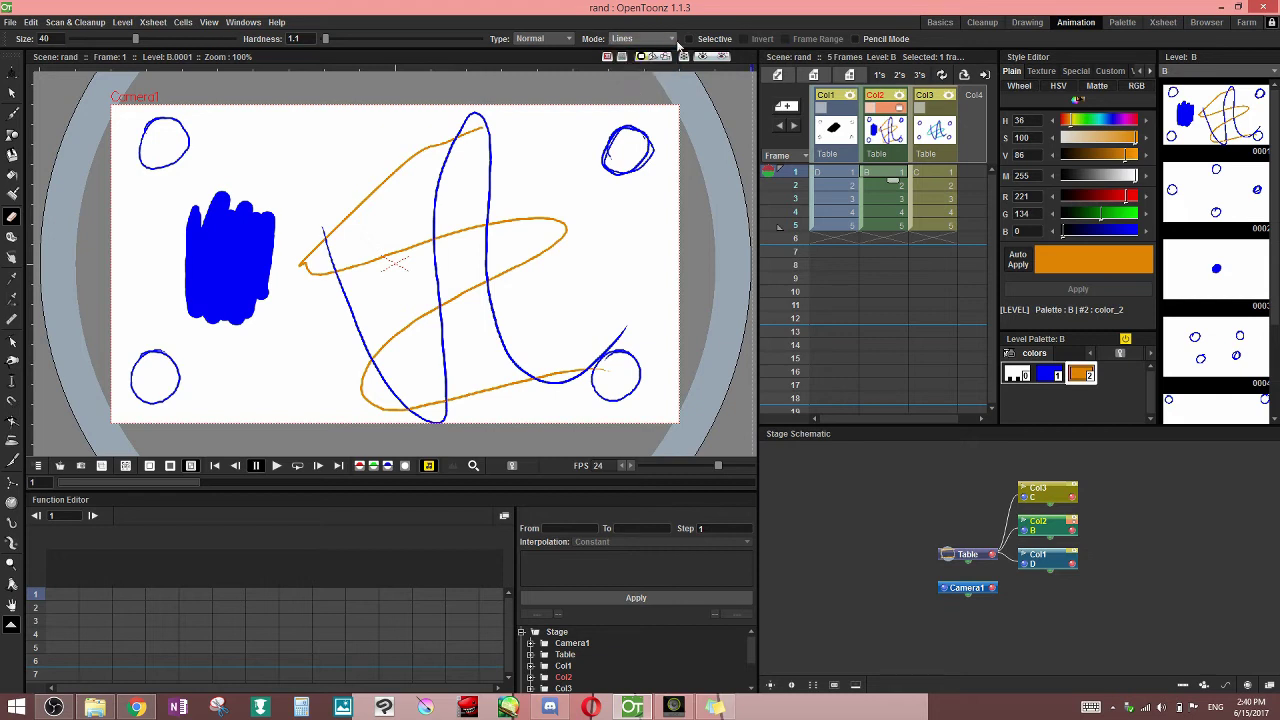
{"action": "left_click", "coordinate": [651, 40]}
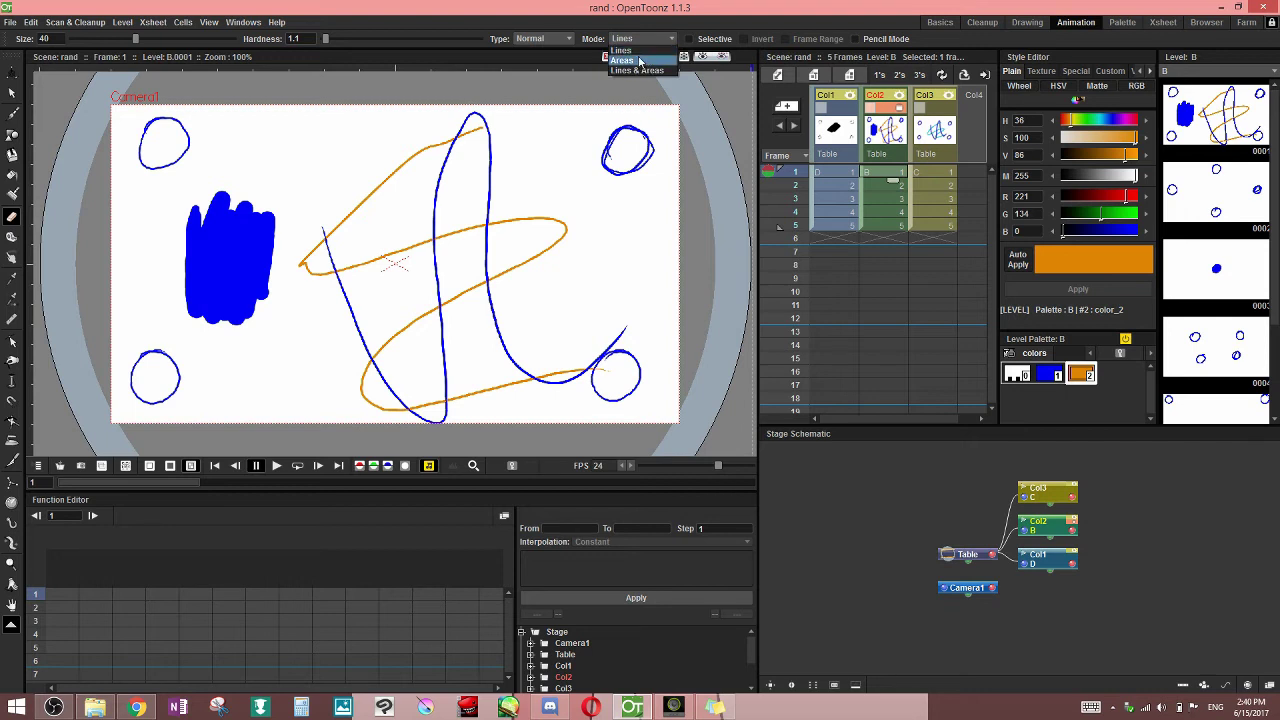
{"action": "left_click", "coordinate": [638, 50]}
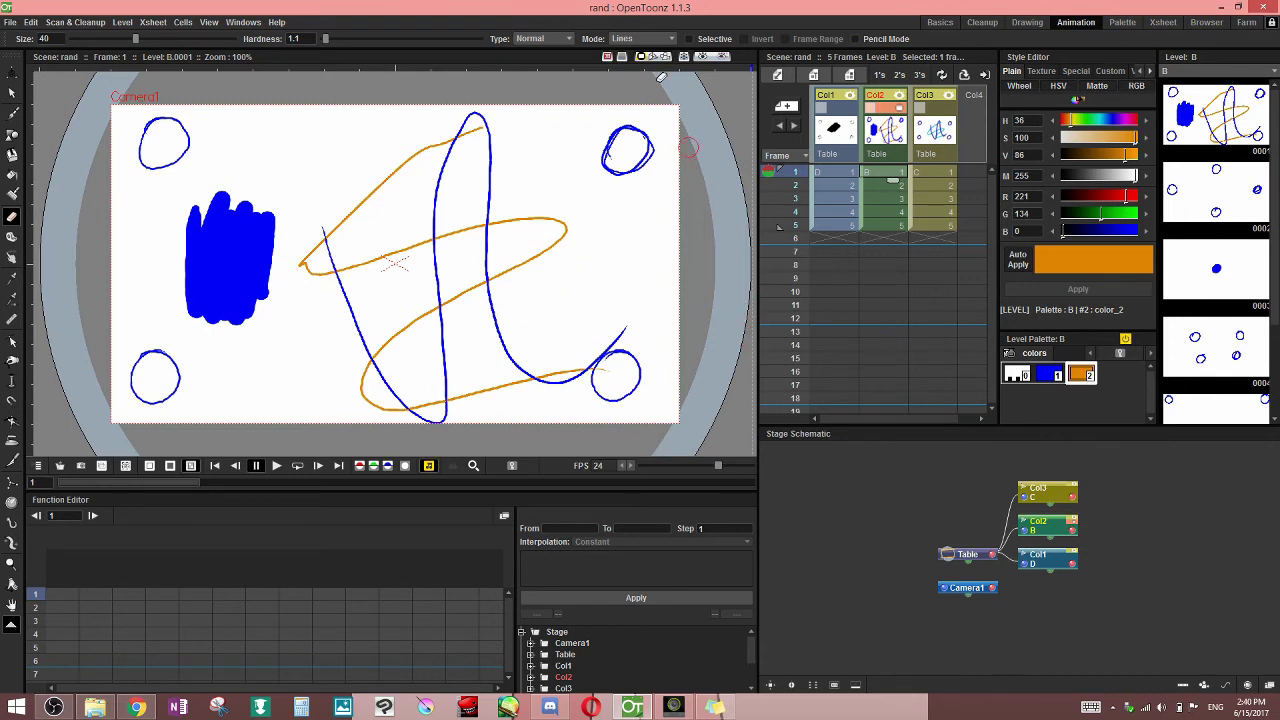
Try erasing the edge of the blue blob on frame 3 of Col2 in Lines mode, and undo it
{"action": "left_click", "coordinate": [640, 38]}
{"action": "left_click", "coordinate": [625, 62]}
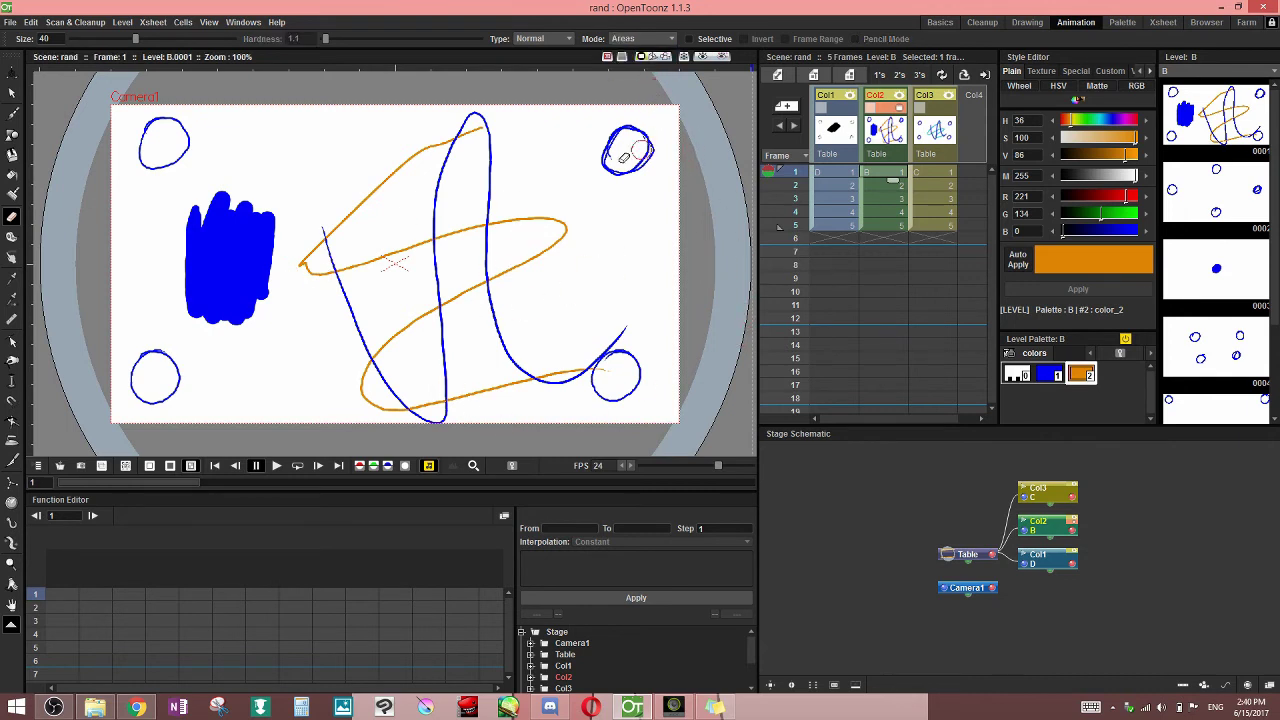
{"action": "left_click", "coordinate": [895, 199]}
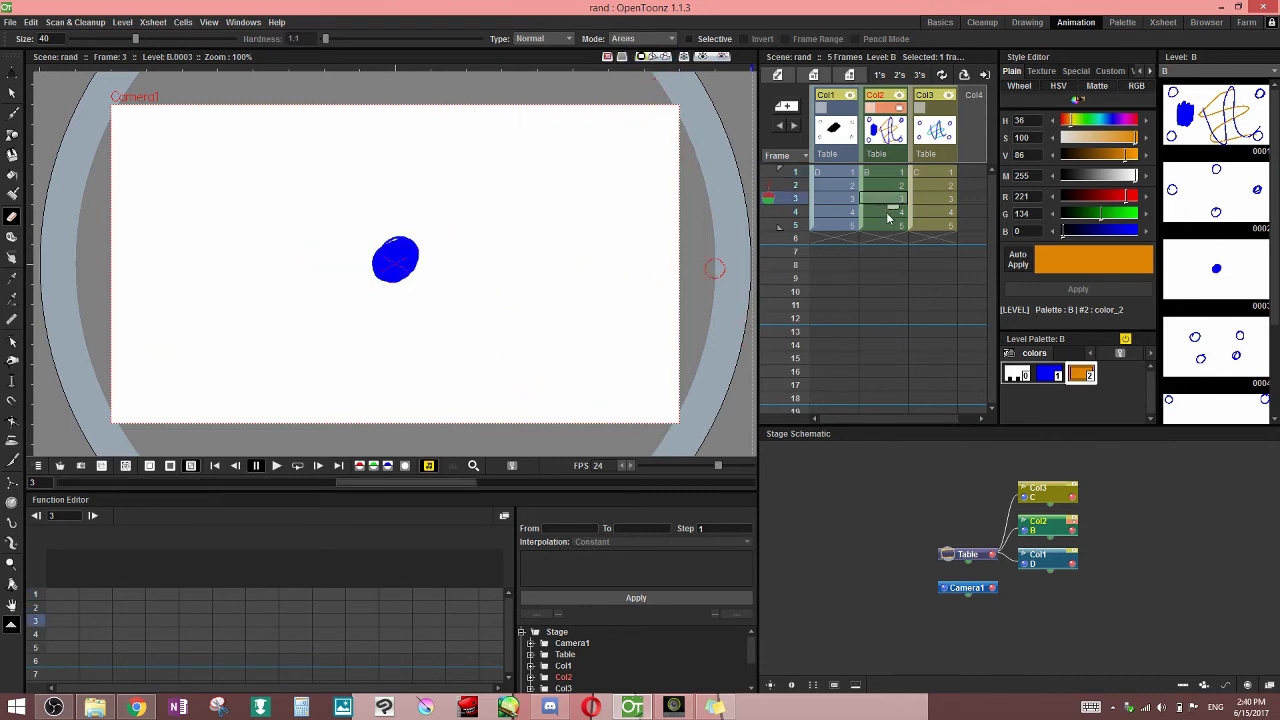
{"action": "left_click", "coordinate": [646, 39]}
{"action": "left_click", "coordinate": [643, 61]}
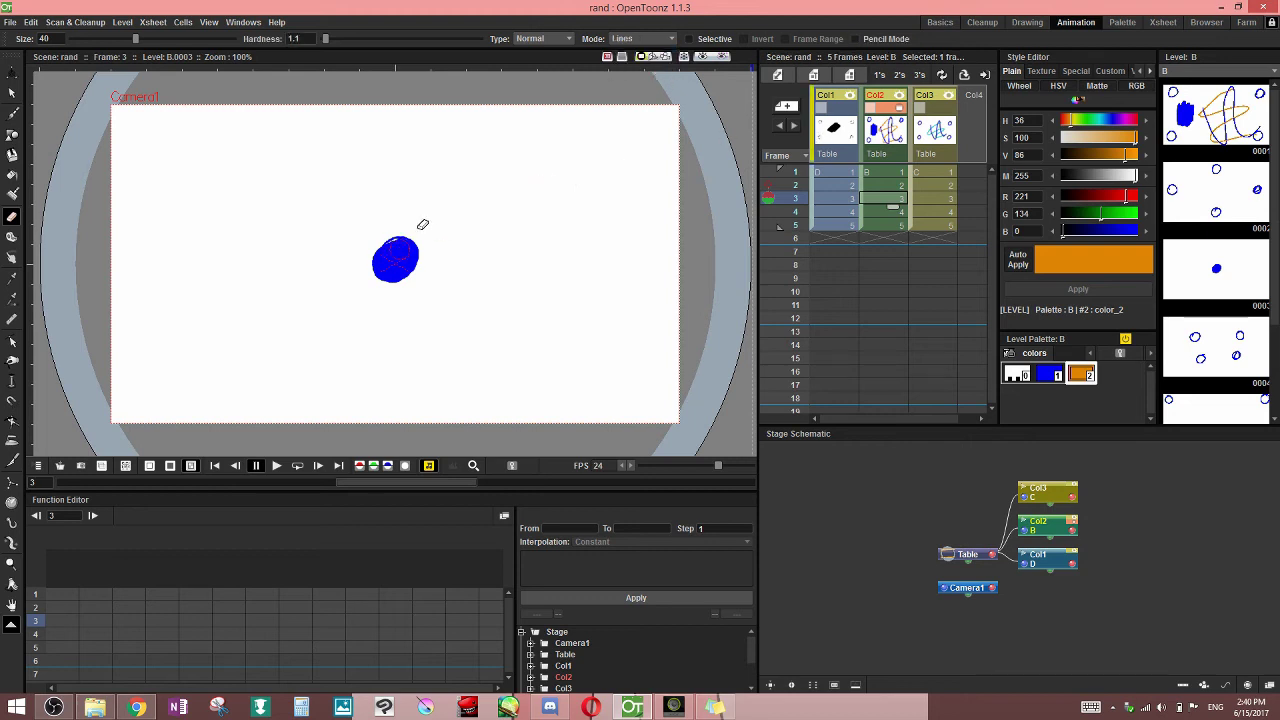
{"action": "mouse_move", "coordinate": [431, 243]}
{"action": "left_mouse_down"}
{"action": "mouse_move", "coordinate": [371, 259]}
{"action": "mouse_move", "coordinate": [404, 257]}
{"action": "mouse_move", "coordinate": [432, 276]}
{"action": "left_mouse_up"}
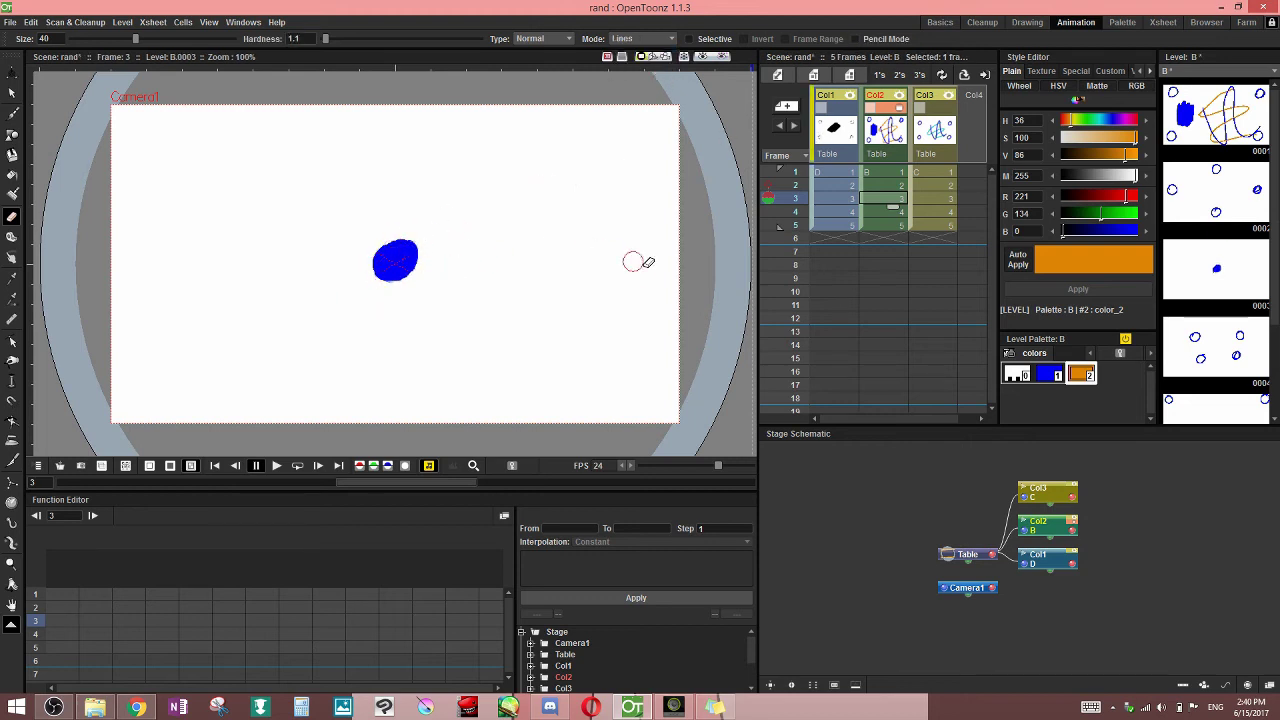
{"action": "key", "text": "ctrl+z"}
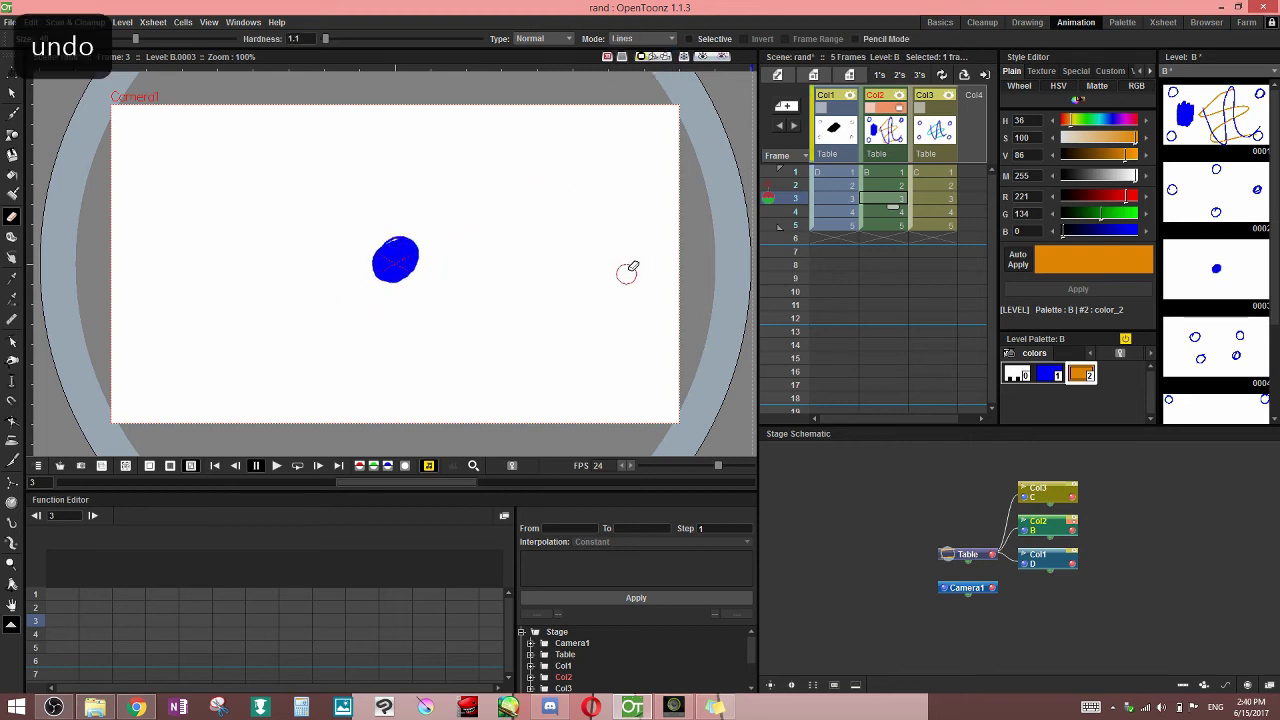
Try erasing only the blue blob's fill on frame 3 in Areas mode, and undo the strokes
{"action": "left_click", "coordinate": [645, 38]}
{"action": "left_click", "coordinate": [650, 70]}
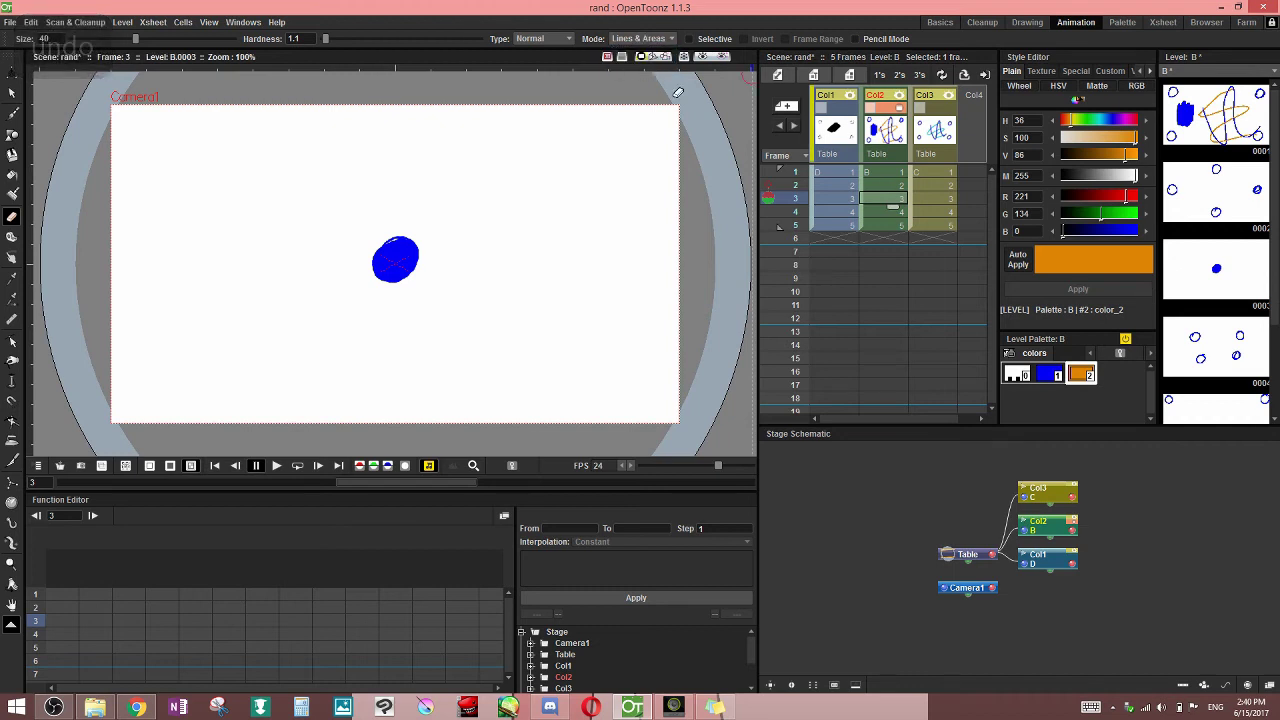
{"action": "left_click", "coordinate": [645, 38]}
{"action": "left_click", "coordinate": [622, 60]}
{"action": "mouse_move", "coordinate": [405, 248]}
{"action": "left_mouse_down"}
{"action": "mouse_move", "coordinate": [433, 224]}
{"action": "mouse_move", "coordinate": [418, 278]}
{"action": "left_mouse_up"}
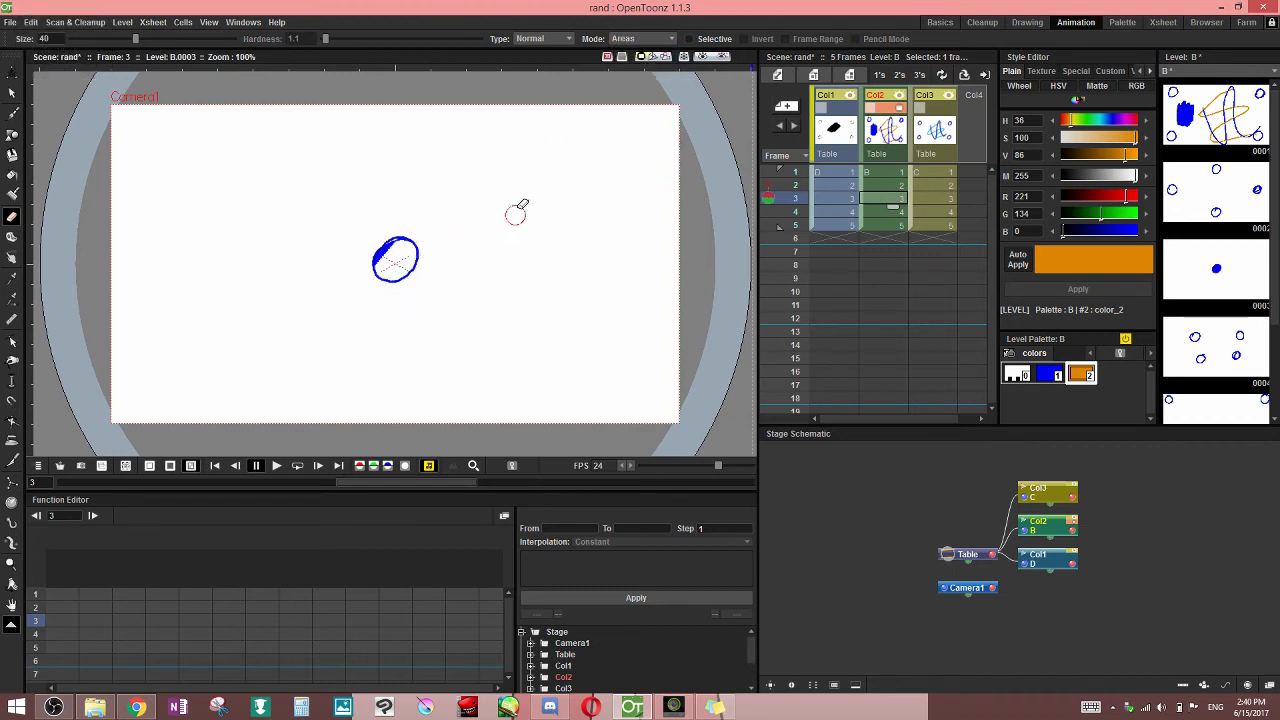
{"action": "key", "text": "ctrl+z"}
{"action": "left_click_drag", "start_coordinate": [452, 233], "coordinate": [443, 251]}
{"action": "key", "text": "ctrl+z"}
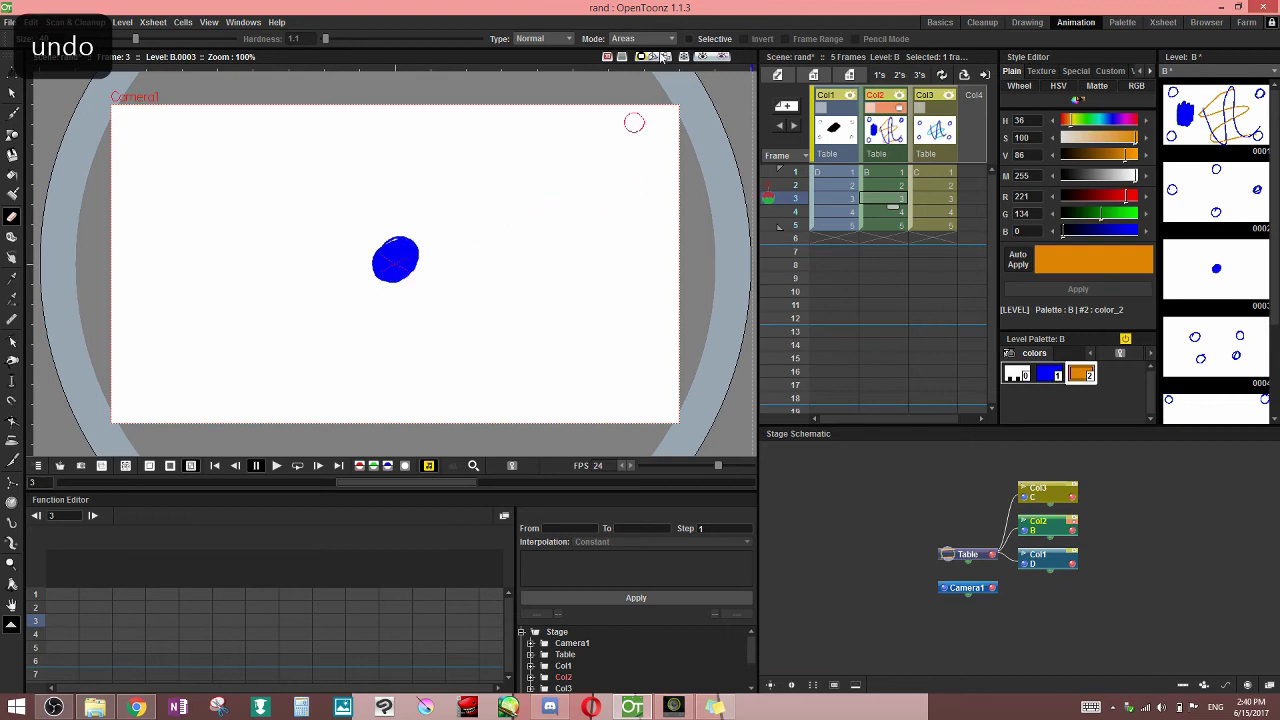
Try erasing the blue blob in Lines & Areas mode, undo the stroke and save the scene
{"action": "left_click", "coordinate": [645, 38]}
{"action": "left_click", "coordinate": [652, 70]}
{"action": "left_click", "coordinate": [649, 40]}
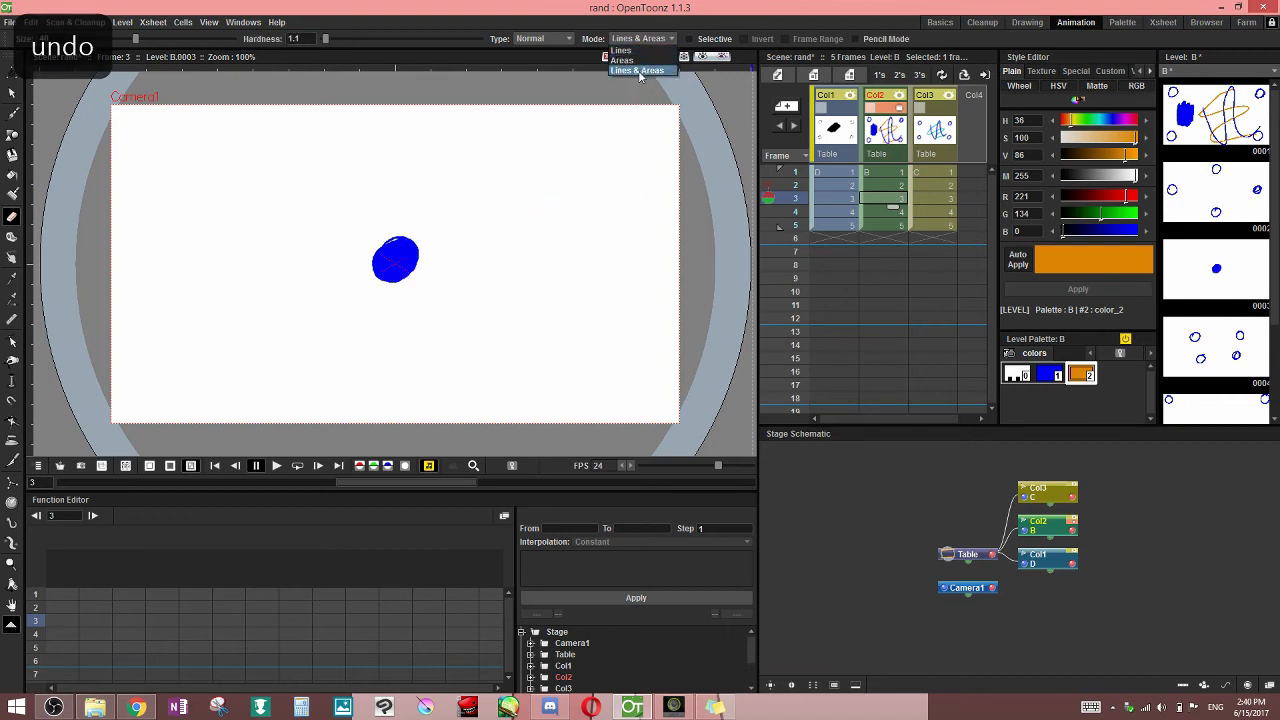
{"action": "left_click", "coordinate": [641, 71]}
{"action": "left_click_drag", "start_coordinate": [353, 297], "coordinate": [402, 251]}
{"action": "key", "text": "ctrl+z"}
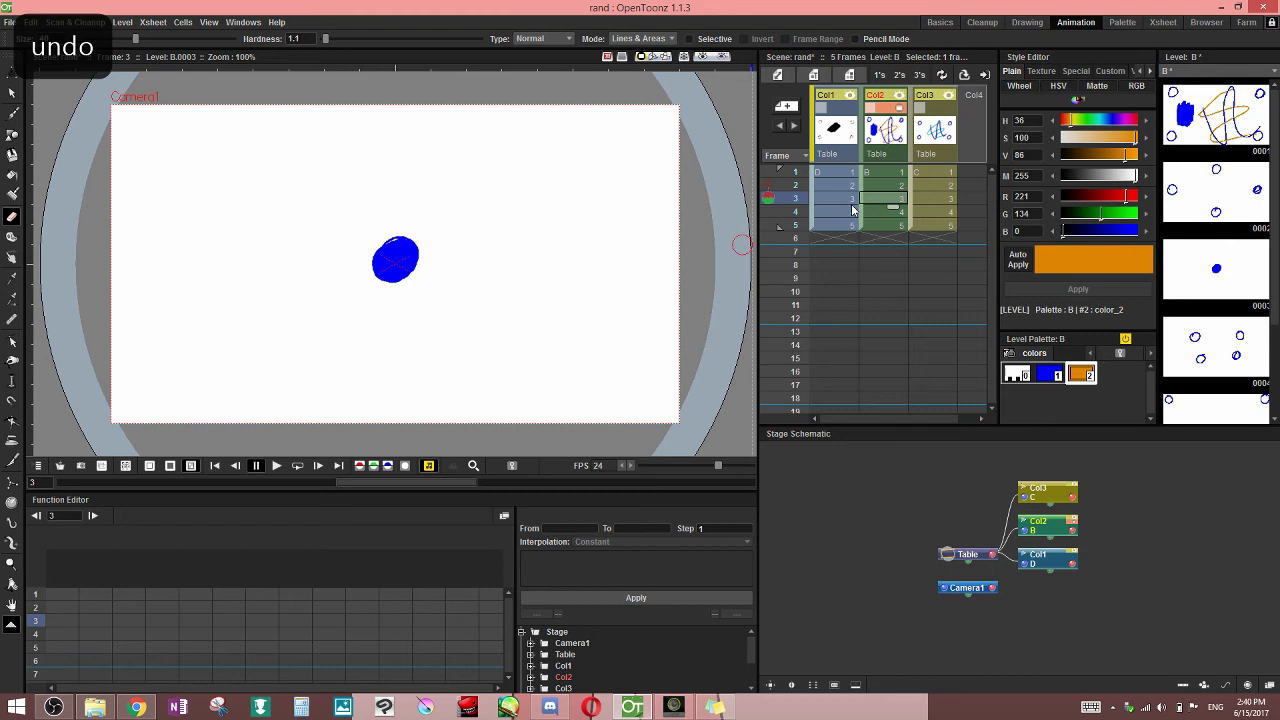
{"action": "key", "text": "ctrl+s"}
Return the eraser to Lines mode, try erasing the blob's outline again, undo the stroke and save the scene
{"action": "left_click", "coordinate": [645, 38]}
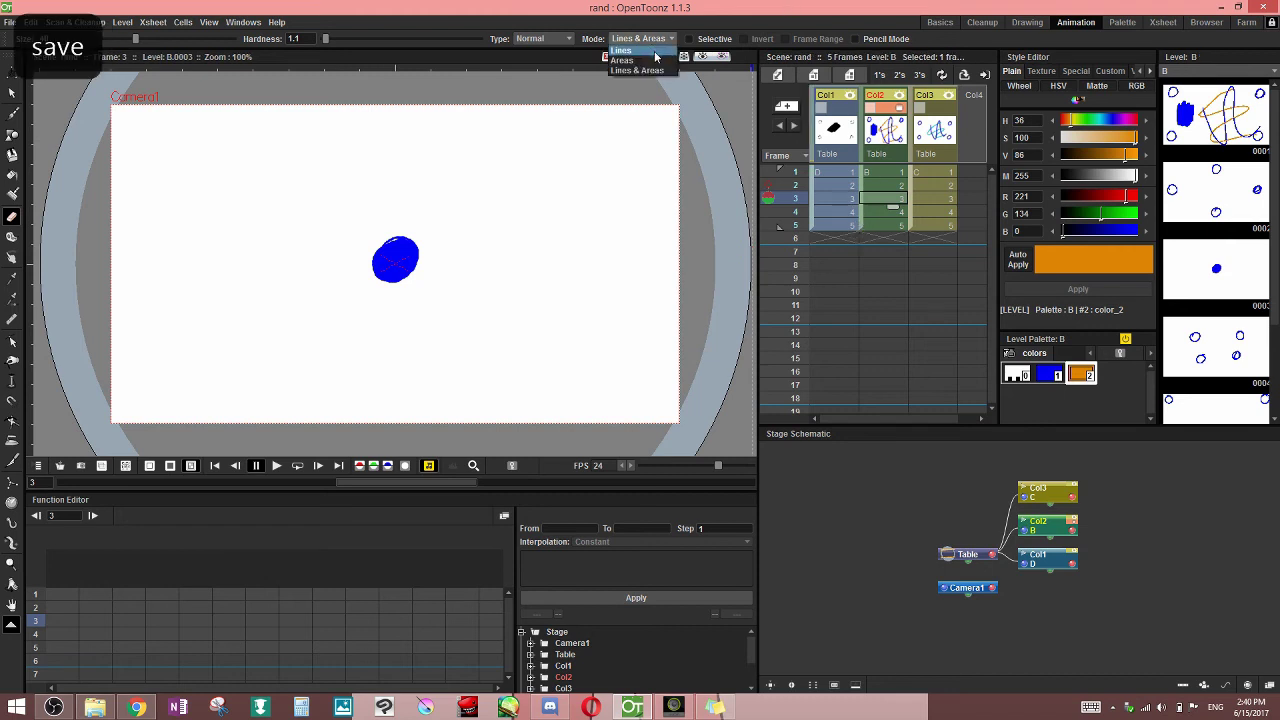
{"action": "left_click", "coordinate": [622, 50]}
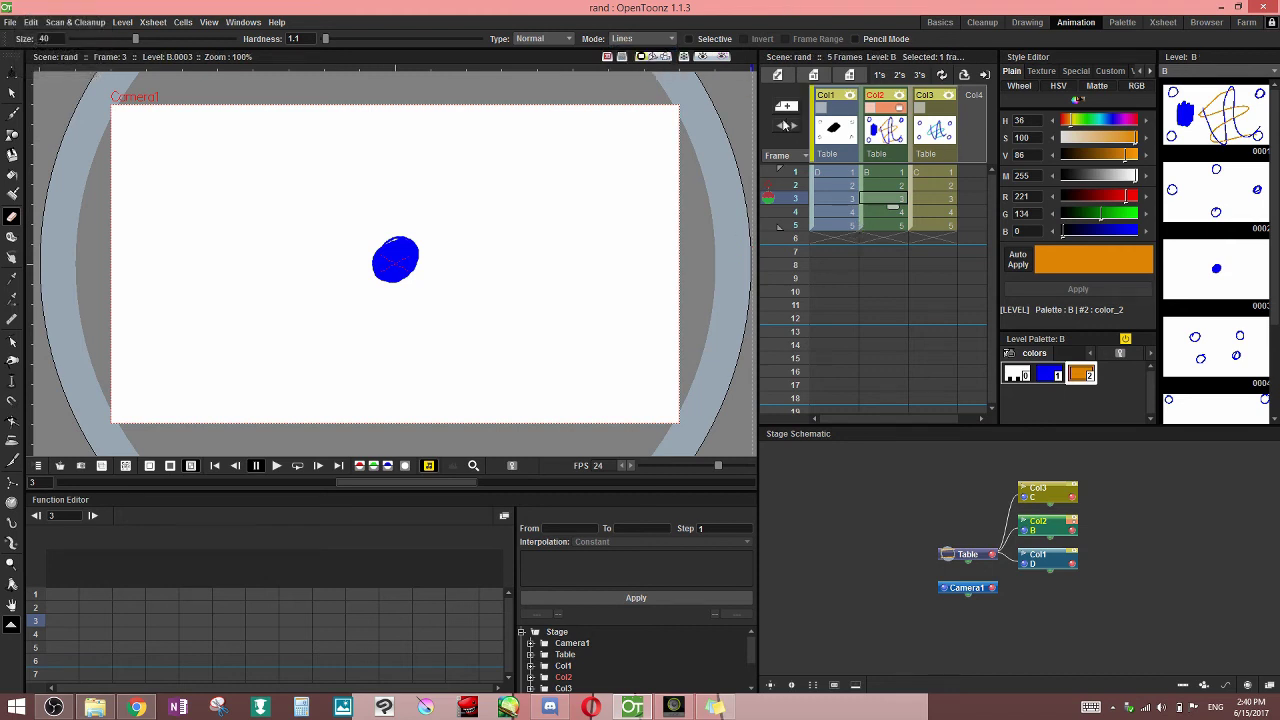
{"action": "left_click_drag", "start_coordinate": [411, 235], "coordinate": [434, 262]}
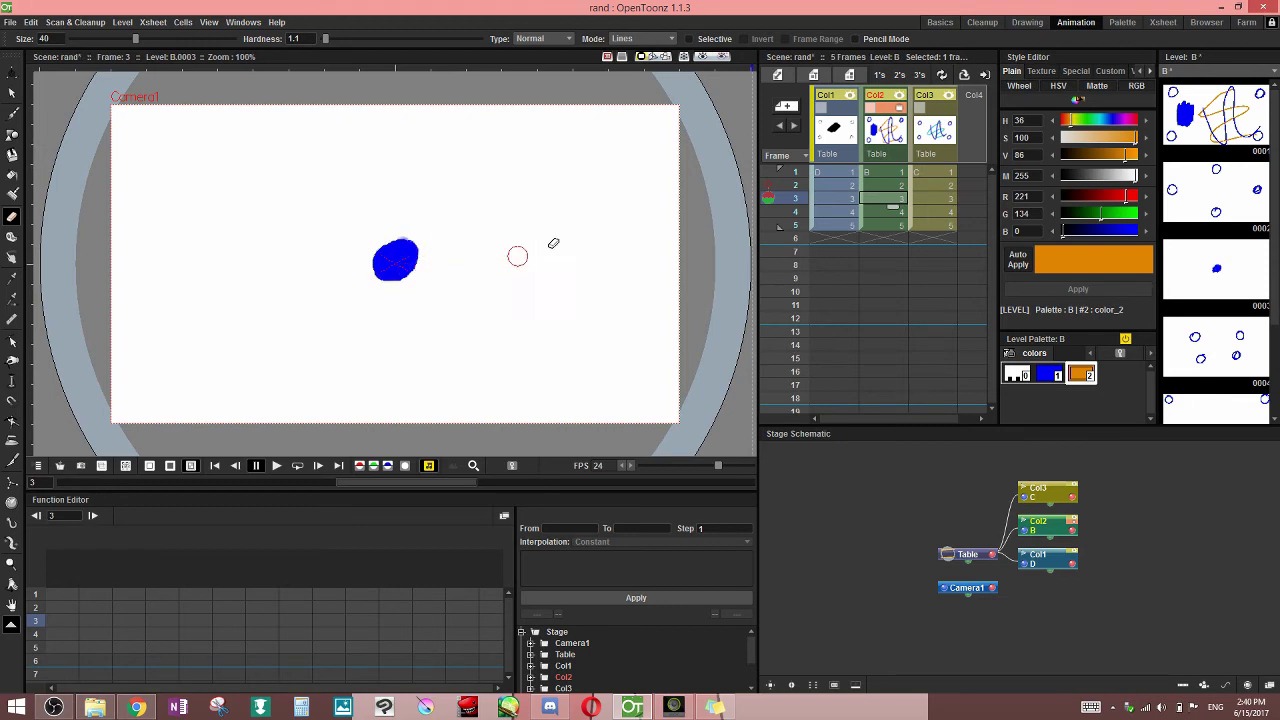
{"action": "key", "text": "ctrl+z"}
{"action": "key", "text": "ctrl+s"}
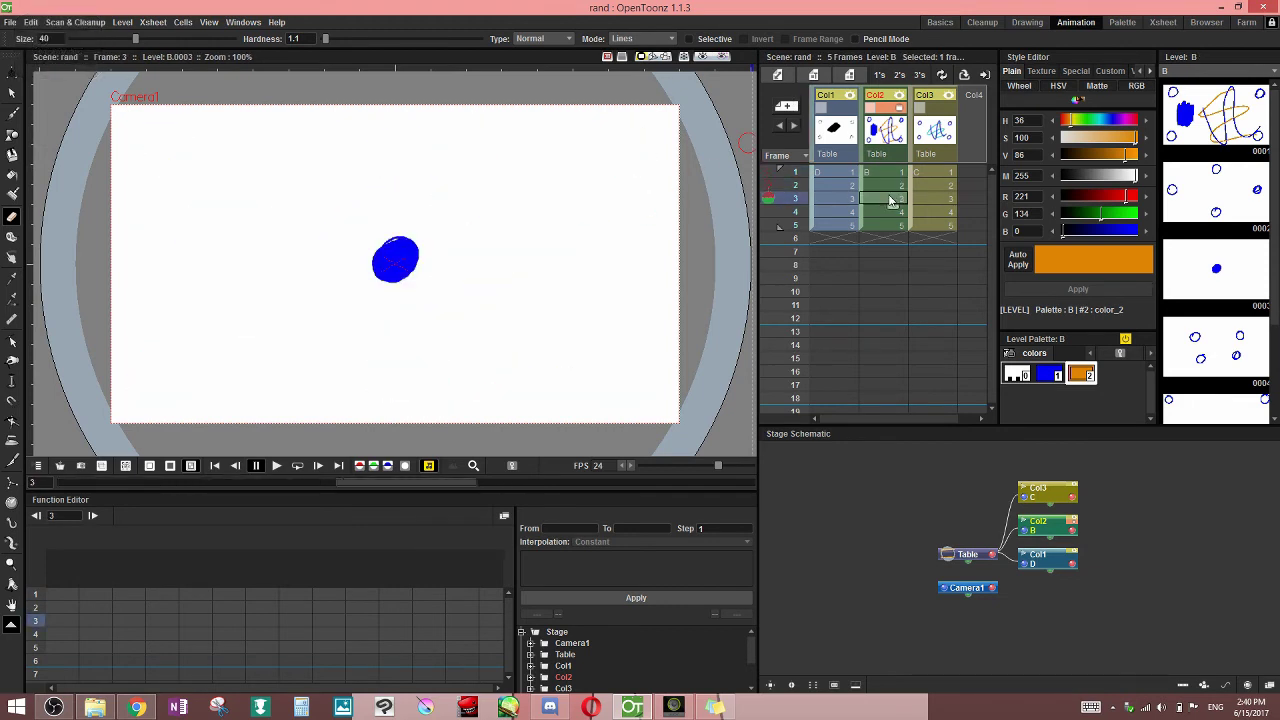
Try erasing the orange lines on frame 1 of Col2 with Selective enabled, undo the stroke and save the scene
{"action": "left_click", "coordinate": [688, 39]}
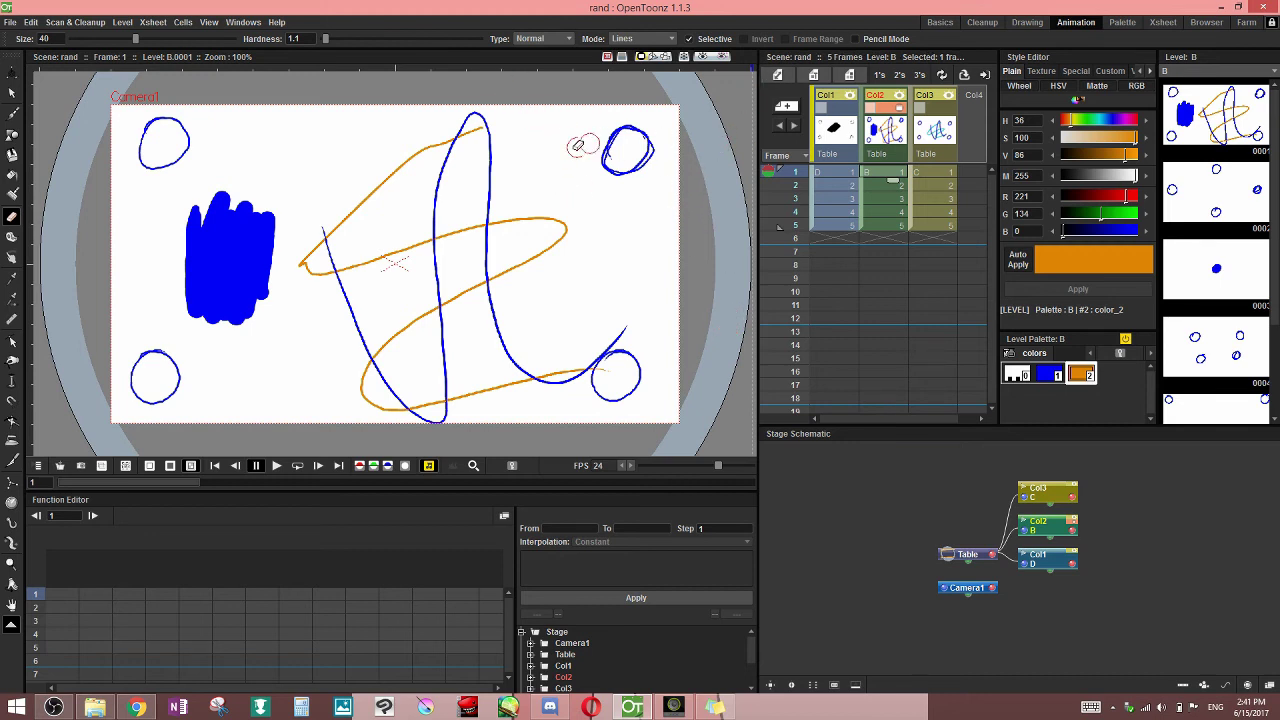
{"action": "mouse_move", "coordinate": [580, 145]}
{"action": "left_mouse_down"}
{"action": "mouse_move", "coordinate": [298, 390]}
{"action": "mouse_move", "coordinate": [570, 170]}
{"action": "mouse_move", "coordinate": [364, 361]}
{"action": "mouse_move", "coordinate": [493, 273]}
{"action": "mouse_move", "coordinate": [650, 206]}
{"action": "mouse_move", "coordinate": [360, 356]}
{"action": "mouse_move", "coordinate": [369, 258]}
{"action": "mouse_move", "coordinate": [462, 204]}
{"action": "mouse_move", "coordinate": [465, 225]}
{"action": "mouse_move", "coordinate": [501, 206]}
{"action": "mouse_move", "coordinate": [544, 215]}
{"action": "mouse_move", "coordinate": [534, 243]}
{"action": "mouse_move", "coordinate": [461, 300]}
{"action": "mouse_move", "coordinate": [346, 369]}
{"action": "mouse_move", "coordinate": [341, 398]}
{"action": "mouse_move", "coordinate": [398, 387]}
{"action": "left_mouse_up"}
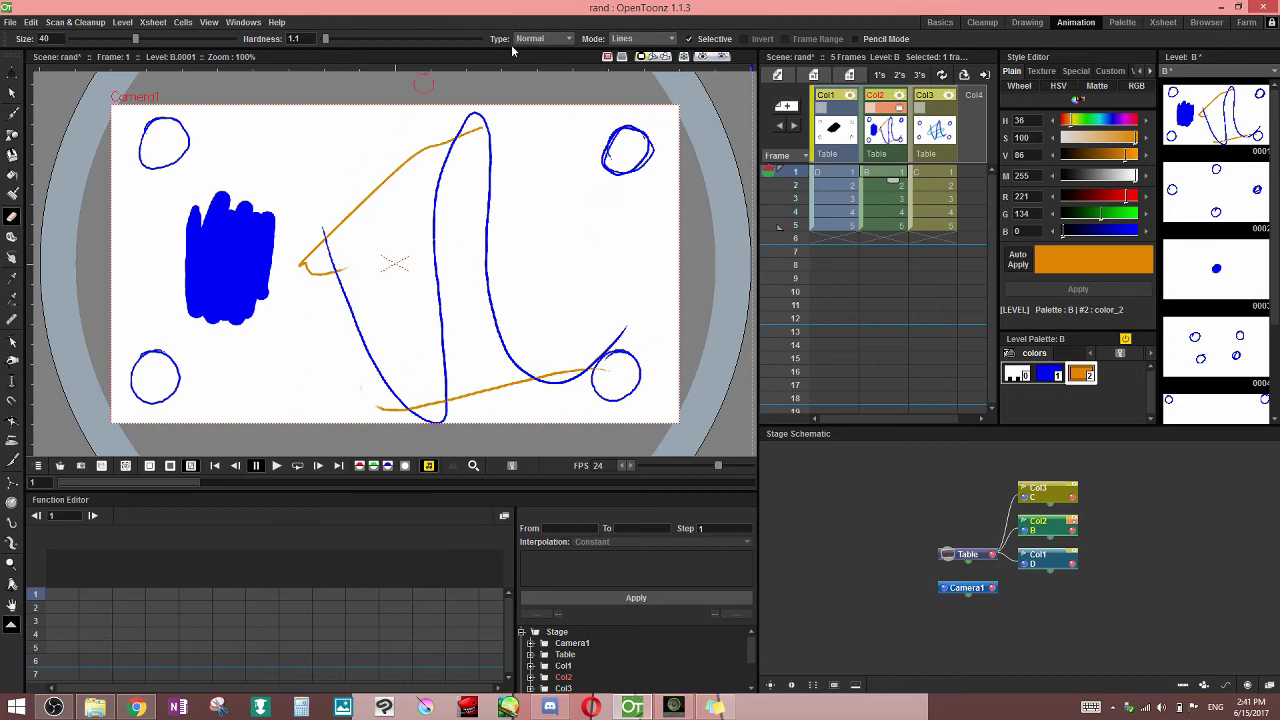
{"action": "key", "text": "ctrl+z"}
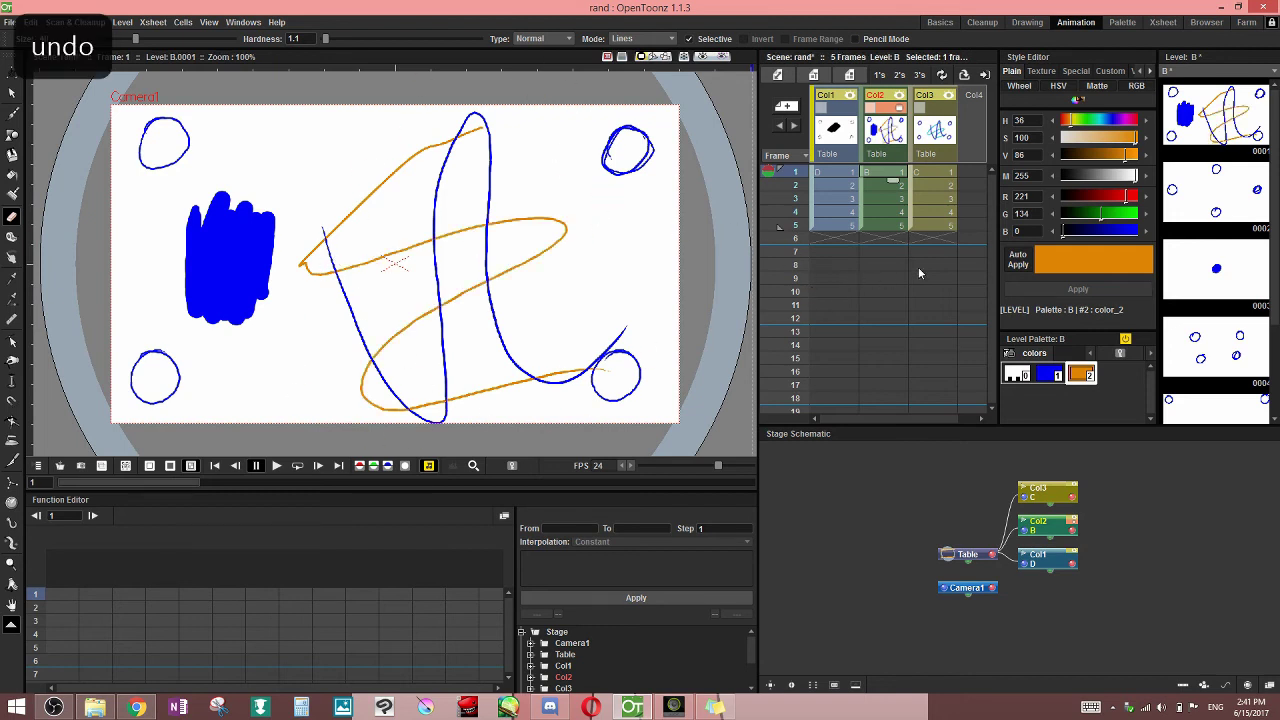
{"action": "key", "text": "ctrl+s"}
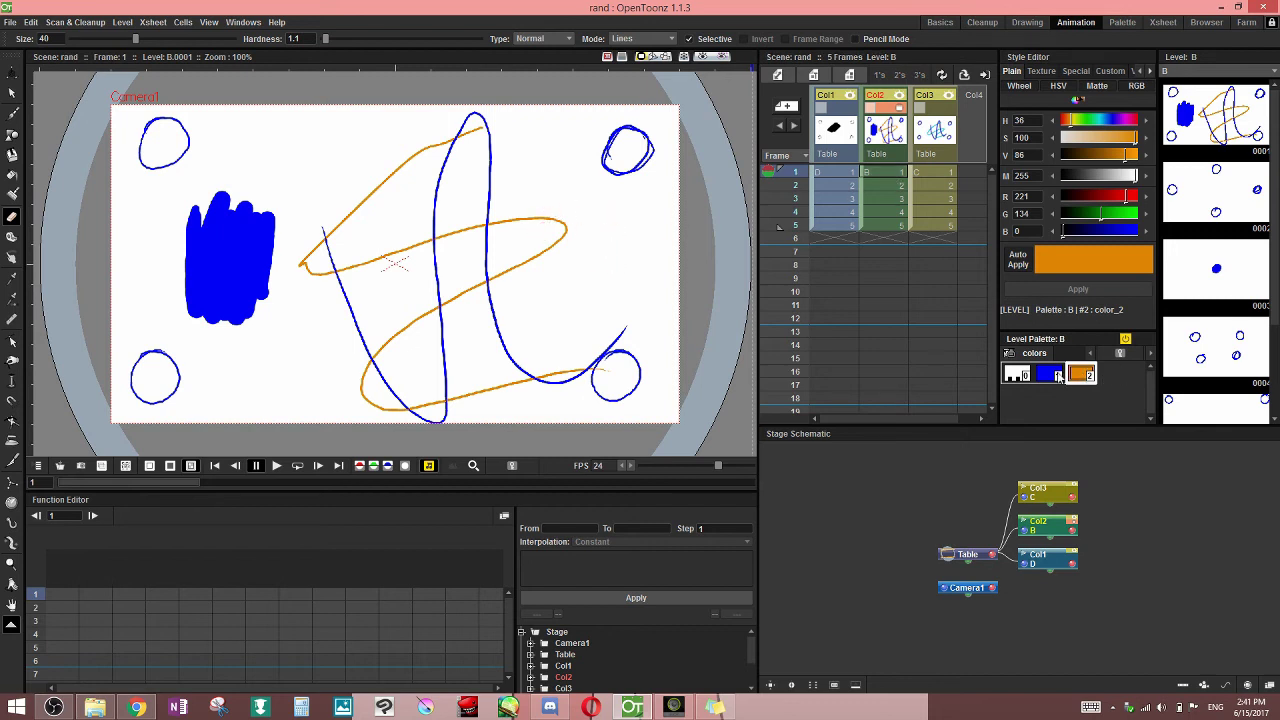
Switch between the blue color_1 and orange color_2 styles, ending on color_2, and disable Selective for frame 1 of Col2
{"action": "left_click", "coordinate": [1049, 374]}
{"action": "left_click", "coordinate": [1080, 374]}
{"action": "left_click", "coordinate": [1049, 374]}
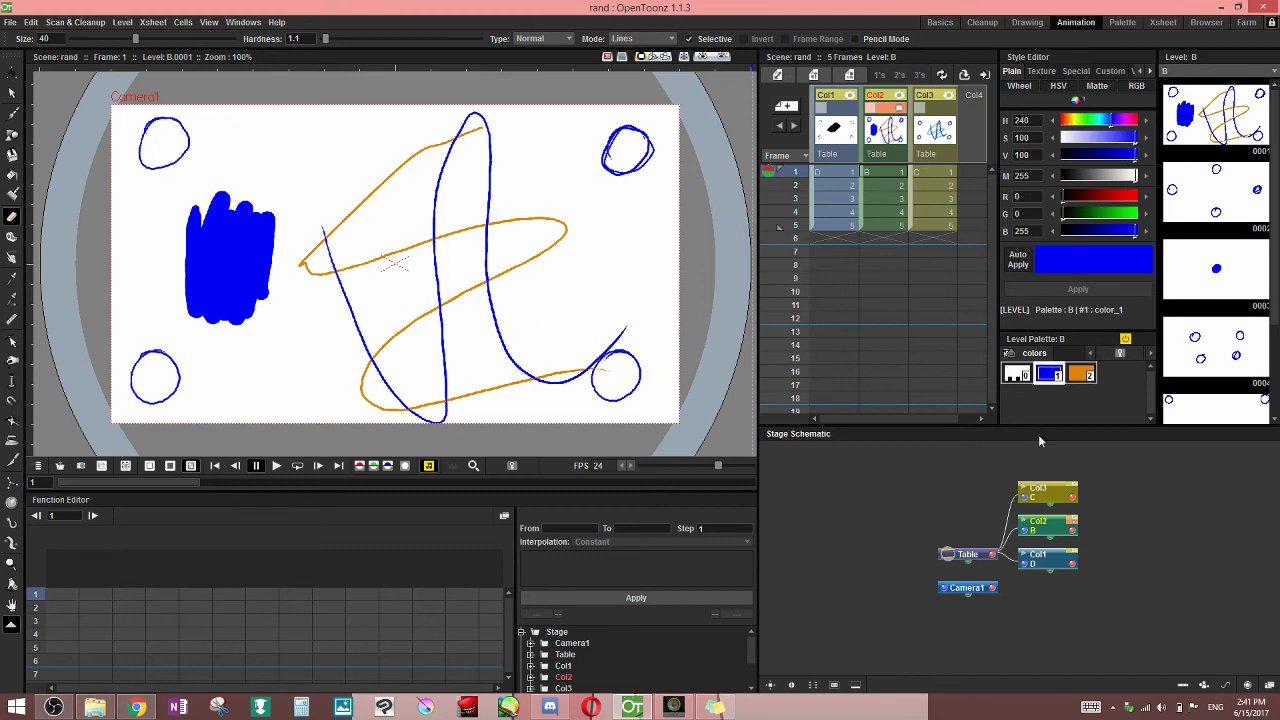
{"action": "left_click", "coordinate": [1080, 374]}
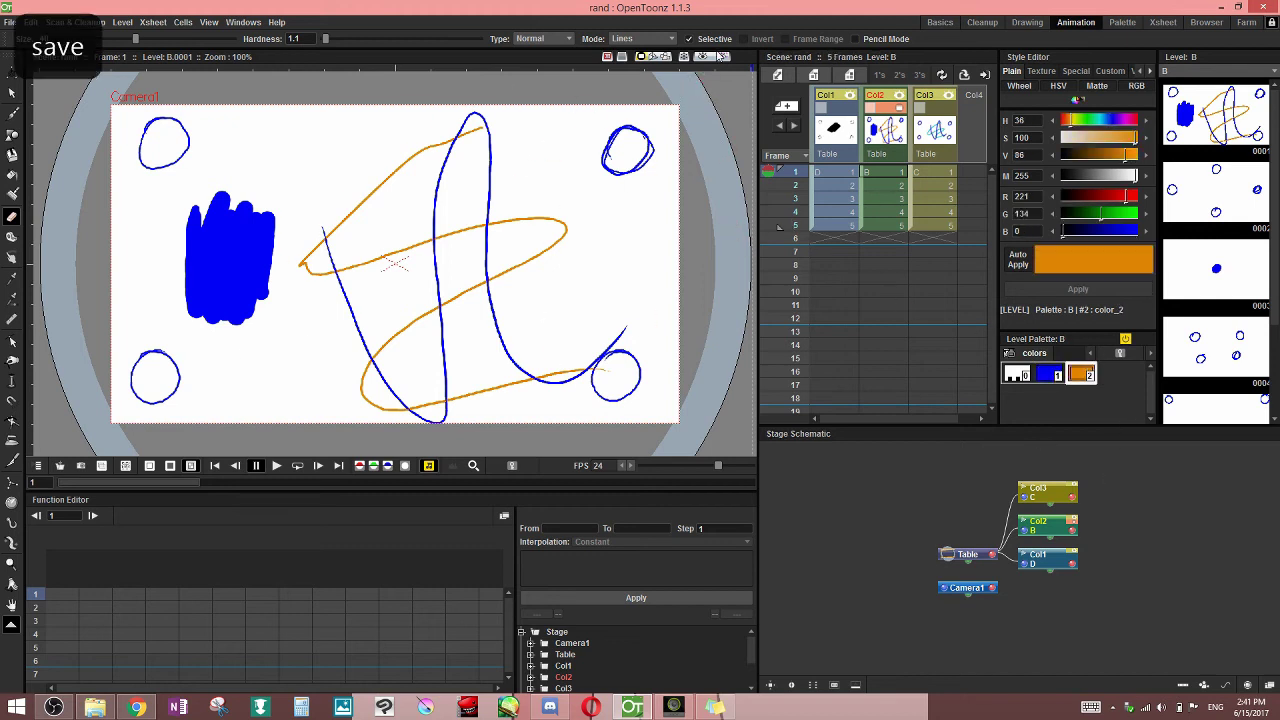
{"action": "left_click", "coordinate": [690, 41]}
{"action": "left_click", "coordinate": [889, 172]}
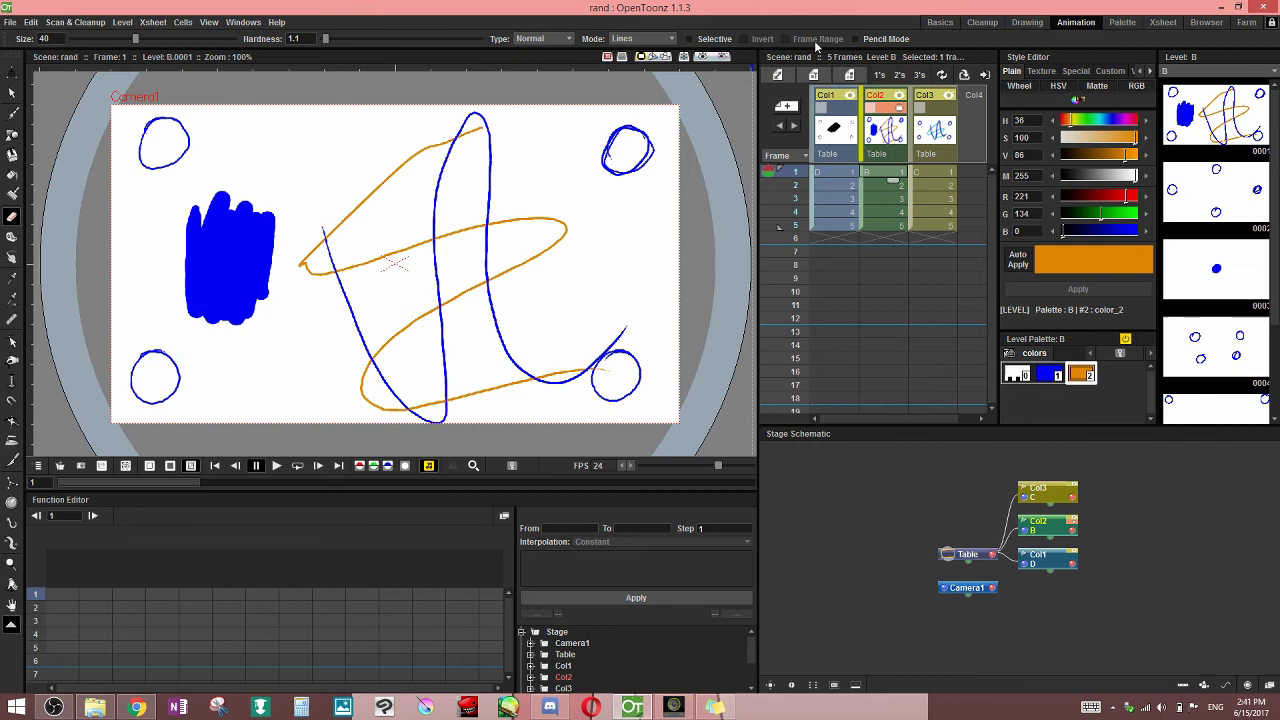
Look over the eraser's Mode options, try the Rectangular type and return the type to Normal
{"action": "left_click", "coordinate": [645, 38]}
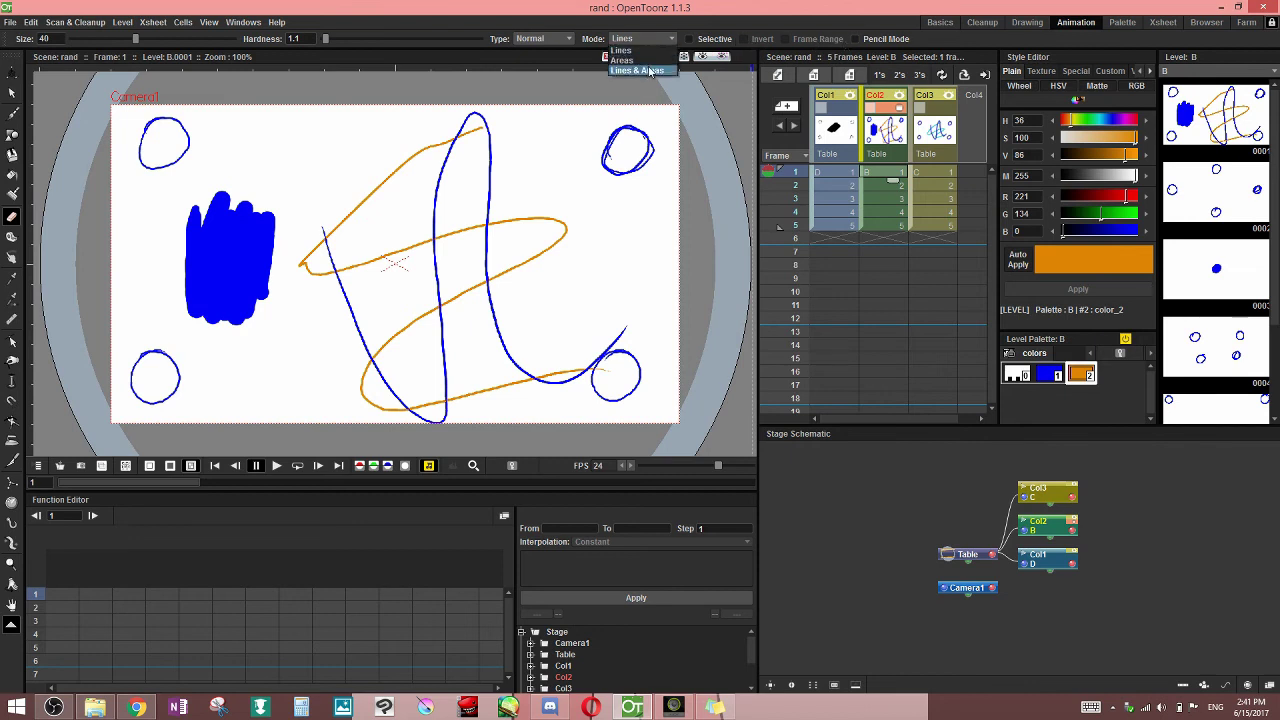
{"action": "left_click", "coordinate": [545, 38]}
{"action": "left_click", "coordinate": [552, 62]}
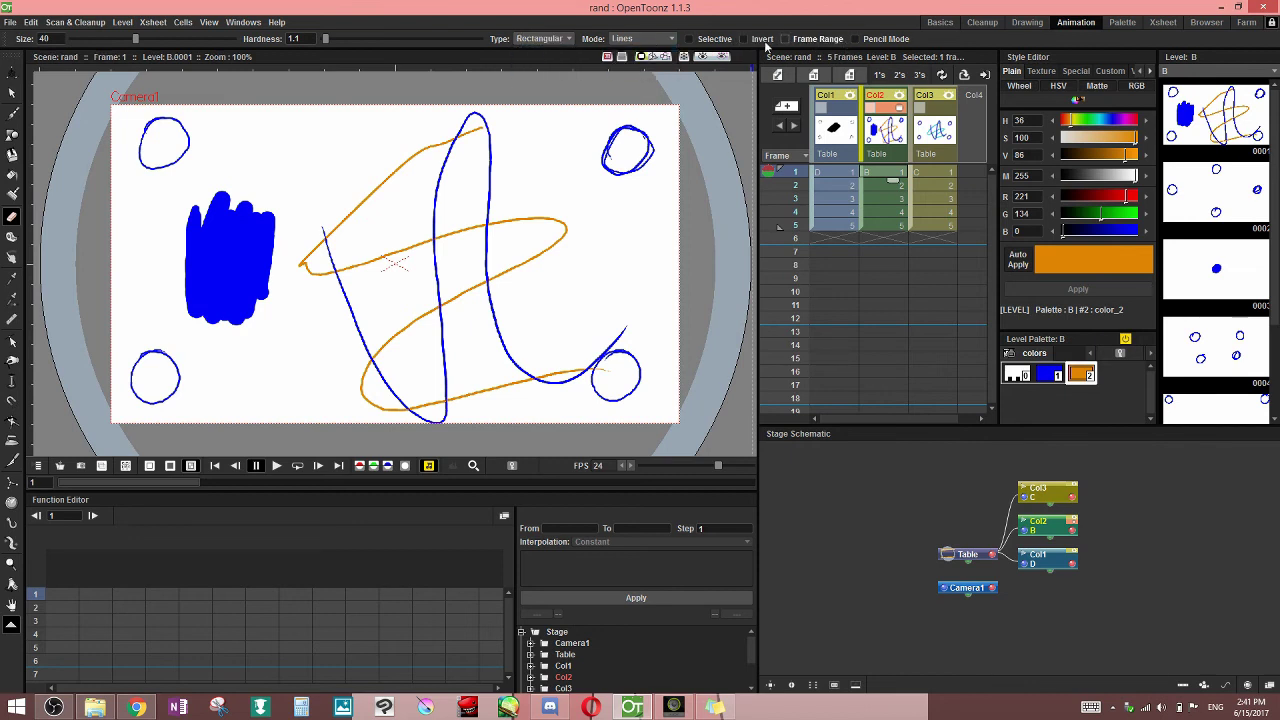
{"action": "left_click", "coordinate": [548, 40]}
{"action": "left_click", "coordinate": [552, 51]}
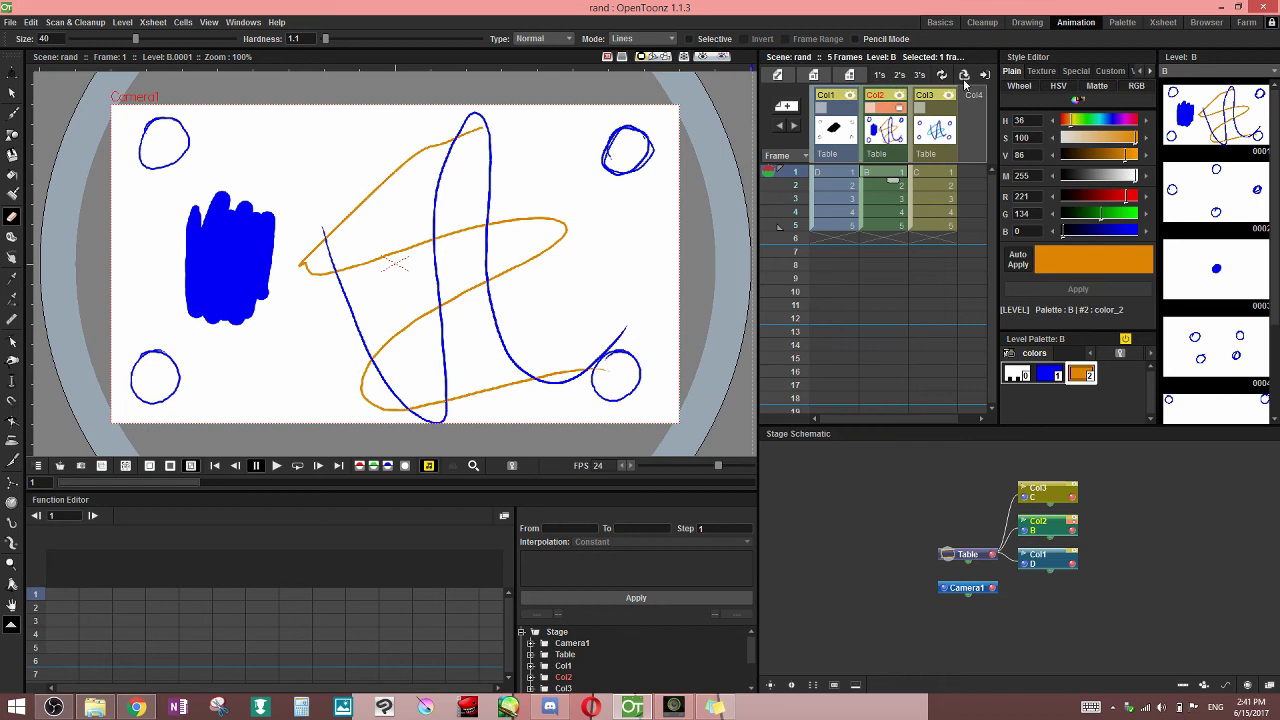
Toggle the eraser's Pencil Mode on and off to compare its effect on the Hardness setting, leaving it off
{"action": "left_click", "coordinate": [856, 39]}
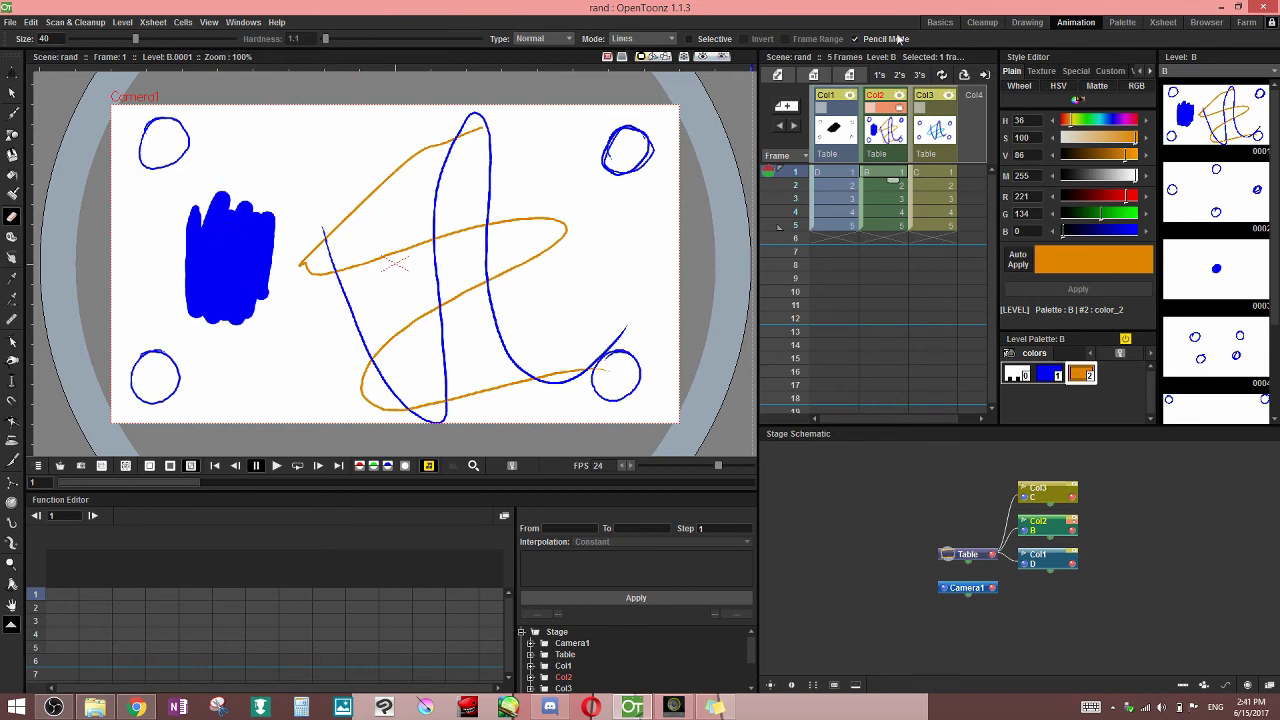
{"action": "left_click", "coordinate": [856, 39]}
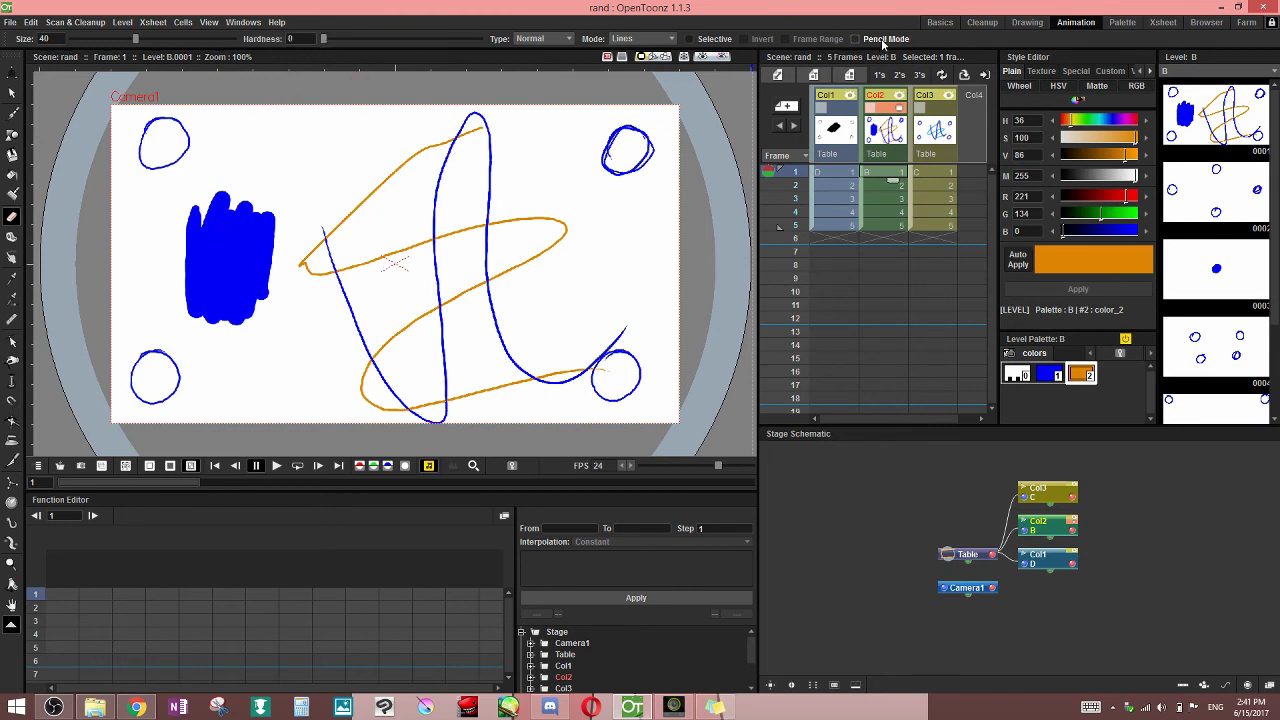
{"action": "left_click", "coordinate": [856, 39]}
{"action": "left_click", "coordinate": [856, 38]}
Try a soft erasing stroke inside the blue filled patch at hardness 0, undo it and set the hardness to 100
{"action": "mouse_move", "coordinate": [230, 272]}
{"action": "left_mouse_down"}
{"action": "mouse_move", "coordinate": [218, 235]}
{"action": "mouse_move", "coordinate": [262, 248]}
{"action": "left_mouse_up"}
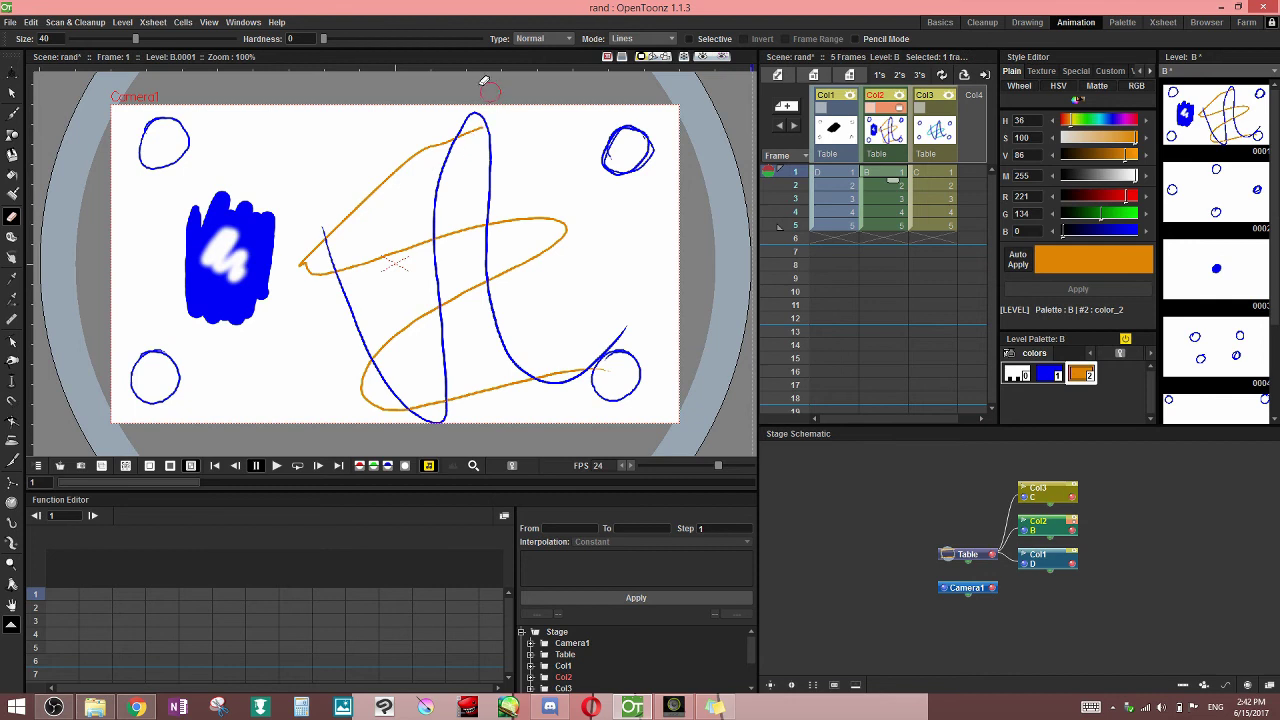
{"action": "key", "text": "ctrl+z"}
{"action": "left_click_drag", "start_coordinate": [323, 39], "coordinate": [592, 40]}
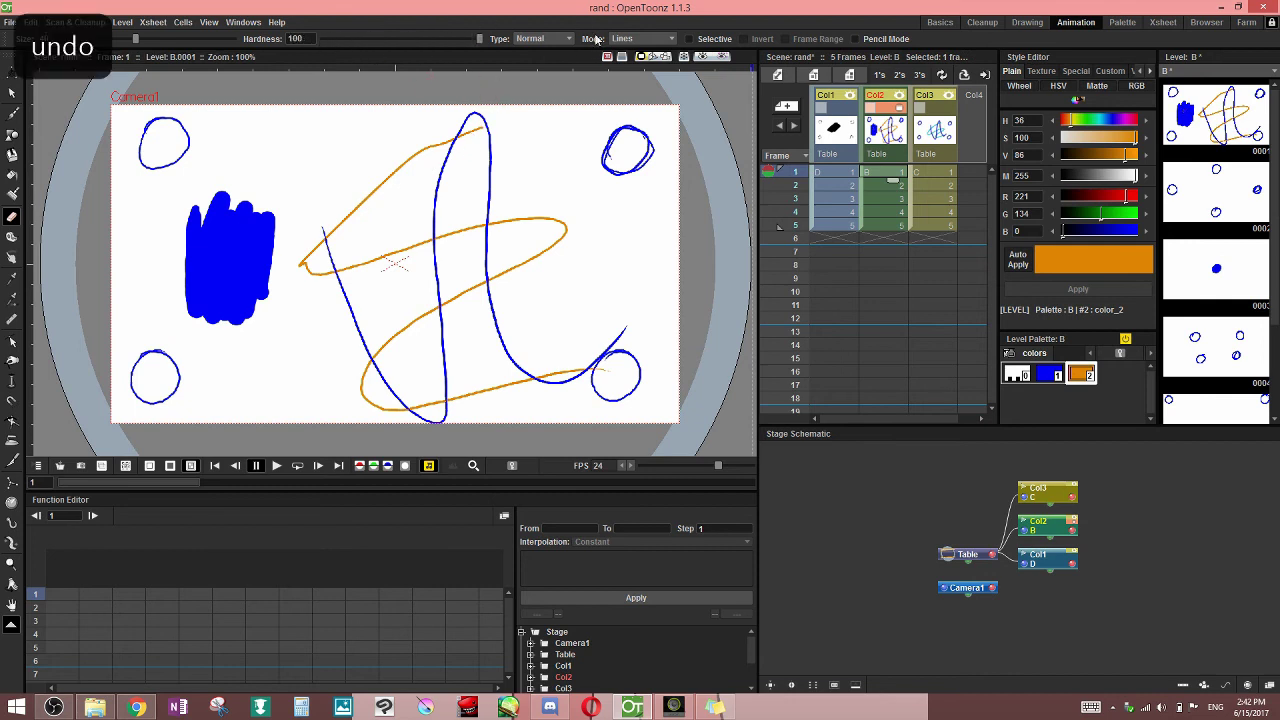
Try an erasing stroke inside the blue filled patch at hardness 100, undo it and set the hardness to 0
{"action": "mouse_move", "coordinate": [229, 220]}
{"action": "left_mouse_down"}
{"action": "mouse_move", "coordinate": [208, 259]}
{"action": "mouse_move", "coordinate": [261, 280]}
{"action": "left_mouse_up"}
{"action": "key", "text": "ctrl+z"}
{"action": "left_click_drag", "start_coordinate": [480, 38], "coordinate": [323, 38]}
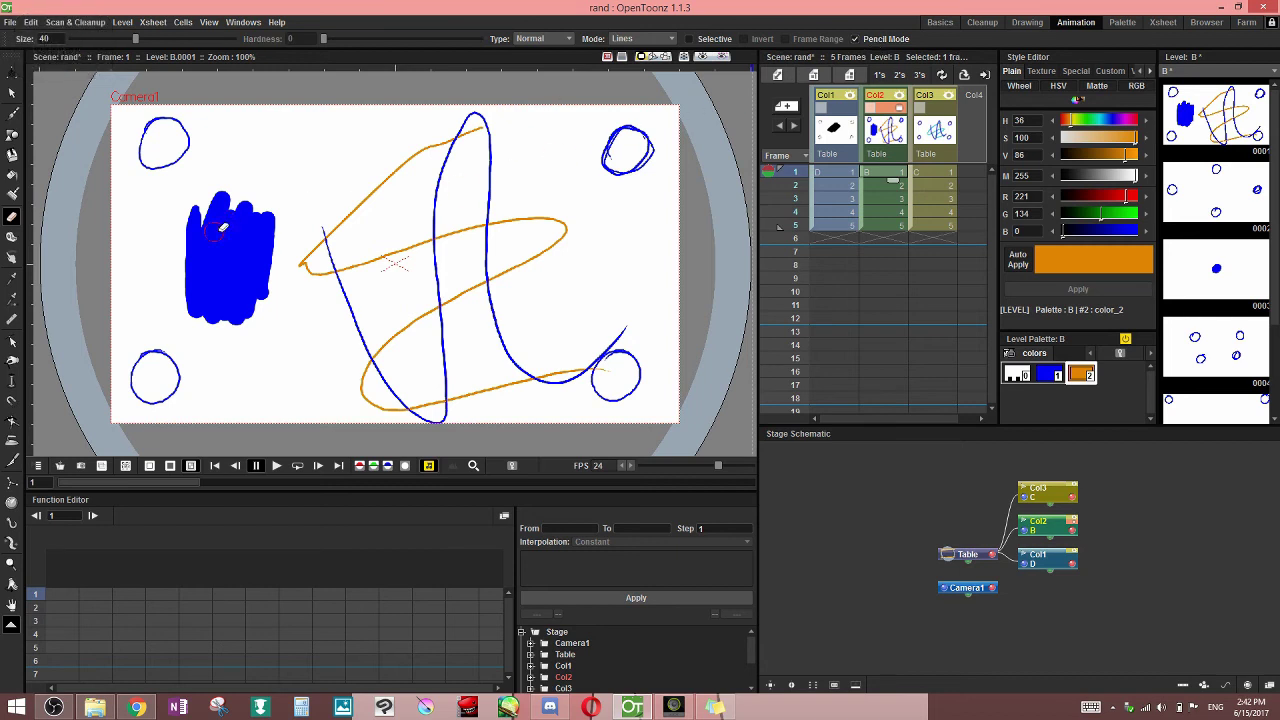
Try erasing strokes inside the blue filled patch with Pencil Mode enabled, undo them and disable Pencil Mode
{"action": "mouse_move", "coordinate": [222, 228]}
{"action": "left_mouse_down"}
{"action": "mouse_move", "coordinate": [235, 284]}
{"action": "mouse_move", "coordinate": [205, 292]}
{"action": "mouse_move", "coordinate": [272, 252]}
{"action": "left_mouse_up"}
{"action": "key", "text": "ctrl+z"}
{"action": "key", "text": "ctrl+z"}
{"action": "mouse_move", "coordinate": [200, 230]}
{"action": "left_mouse_down"}
{"action": "mouse_move", "coordinate": [238, 262]}
{"action": "mouse_move", "coordinate": [242, 288]}
{"action": "left_mouse_up"}
{"action": "key", "text": "ctrl+z"}
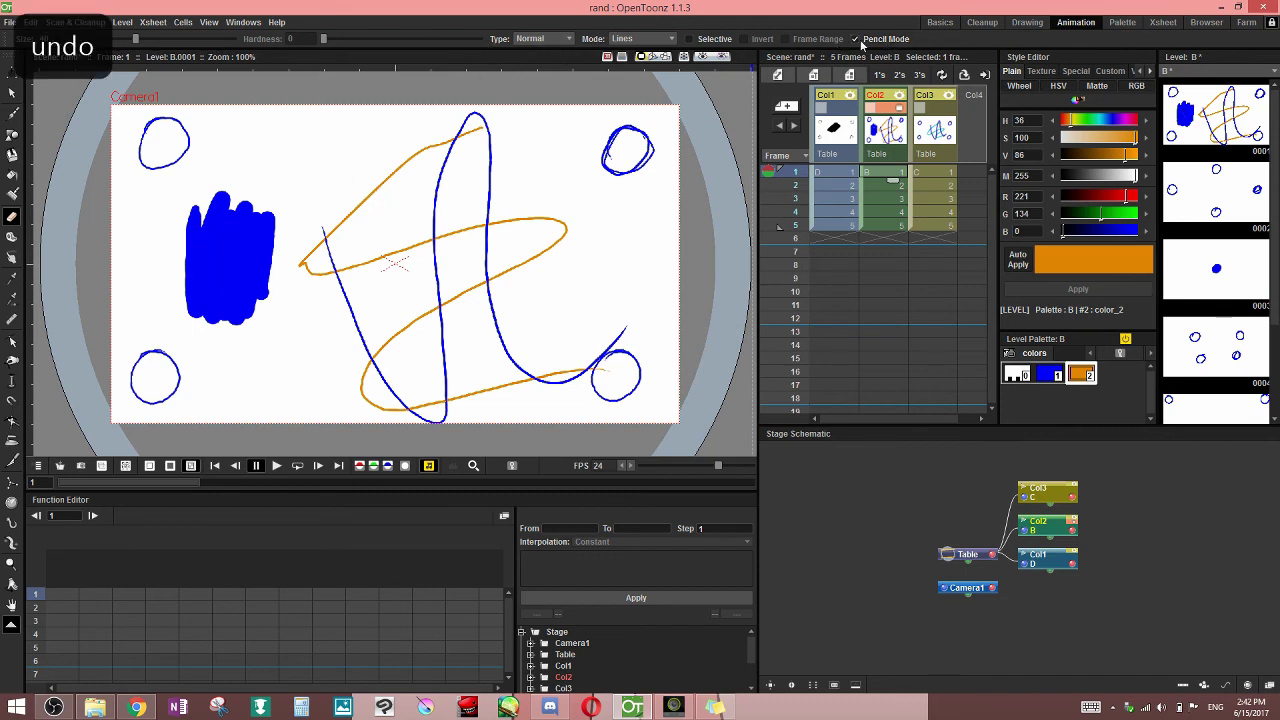
{"action": "left_click", "coordinate": [866, 42]}
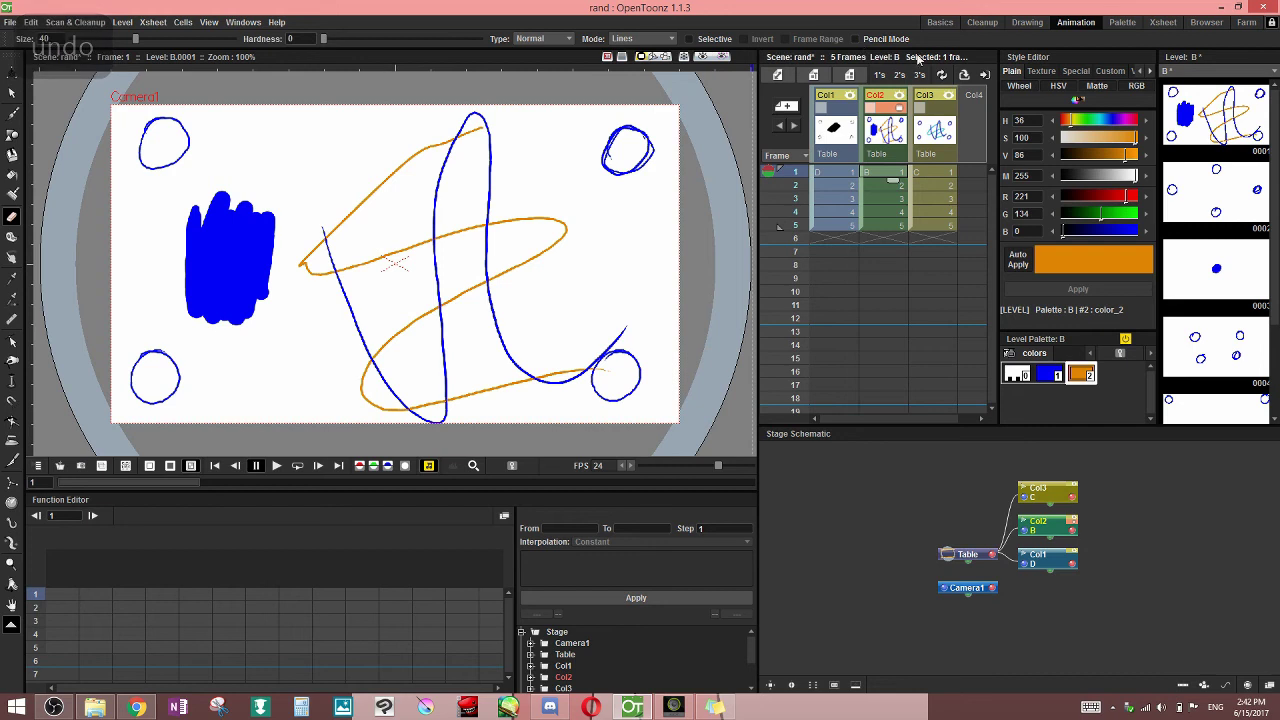
Look through the drawings of Col2 and open frame 1 of the vector level in Col3
{"action": "left_click", "coordinate": [882, 225]}
{"action": "left_click", "coordinate": [886, 173]}
{"action": "left_click", "coordinate": [890, 186]}
{"action": "left_click", "coordinate": [893, 174]}
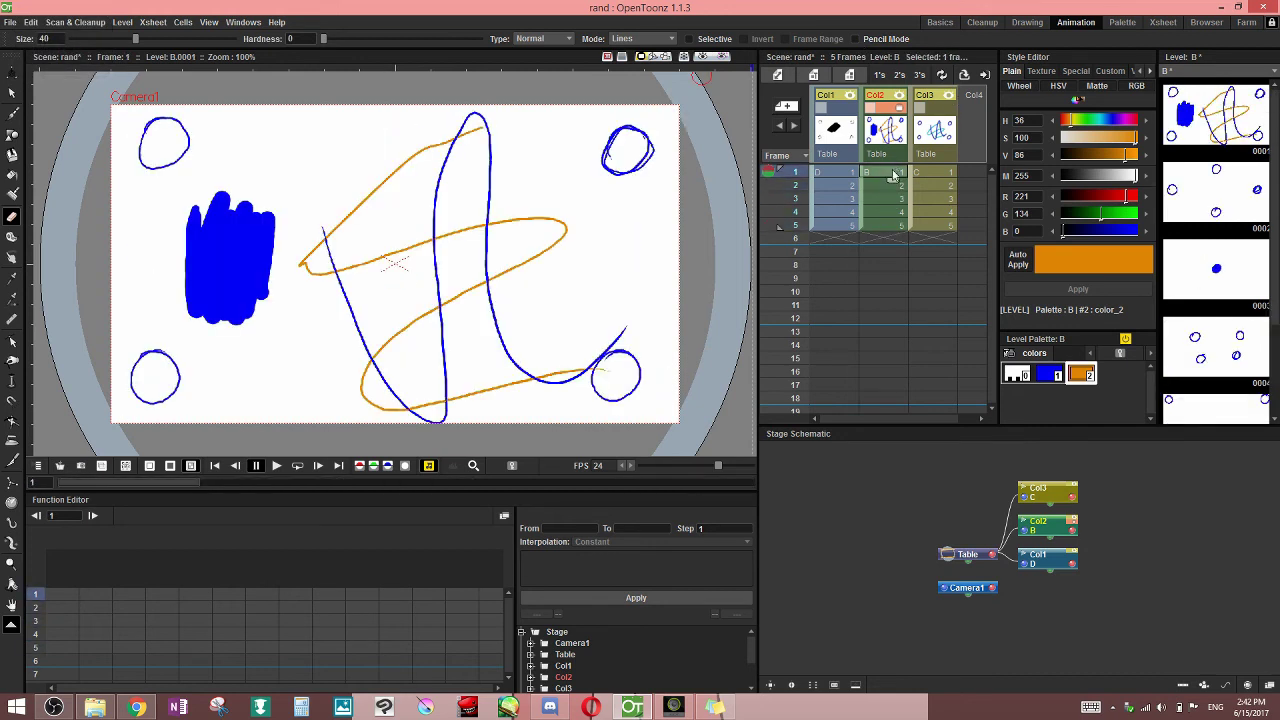
{"action": "left_click", "coordinate": [893, 198]}
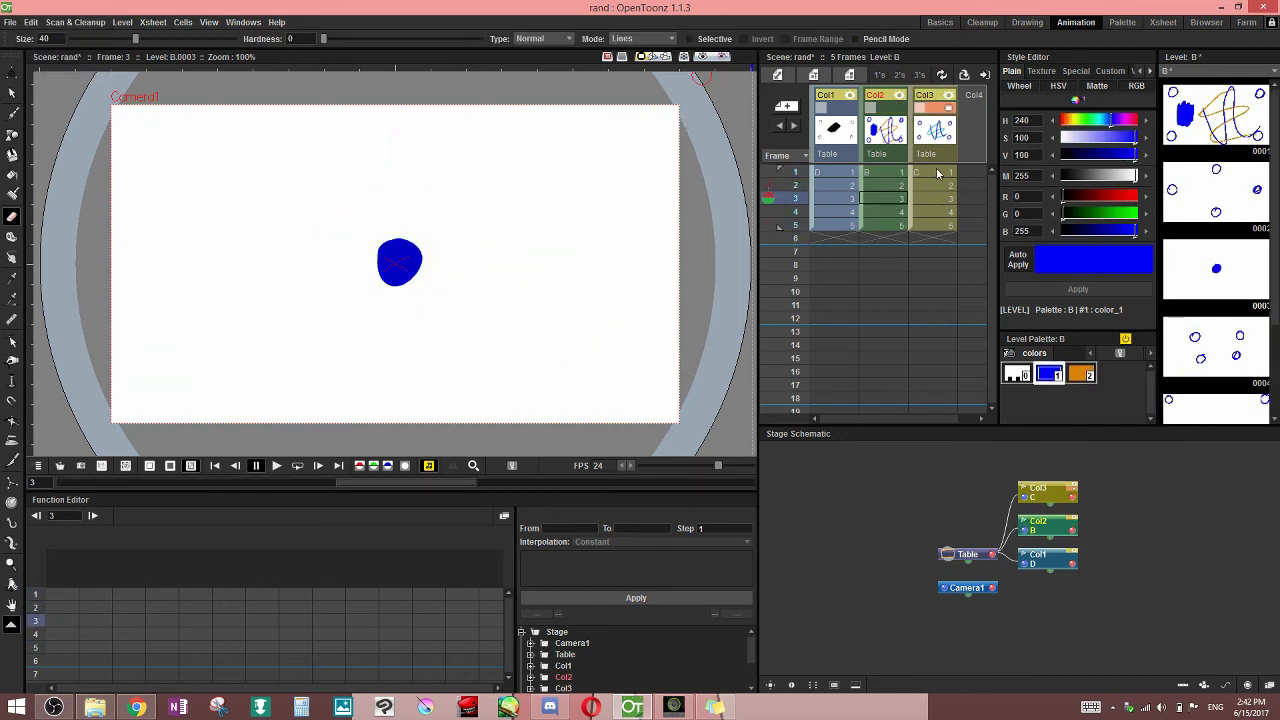
{"action": "left_click", "coordinate": [936, 178]}
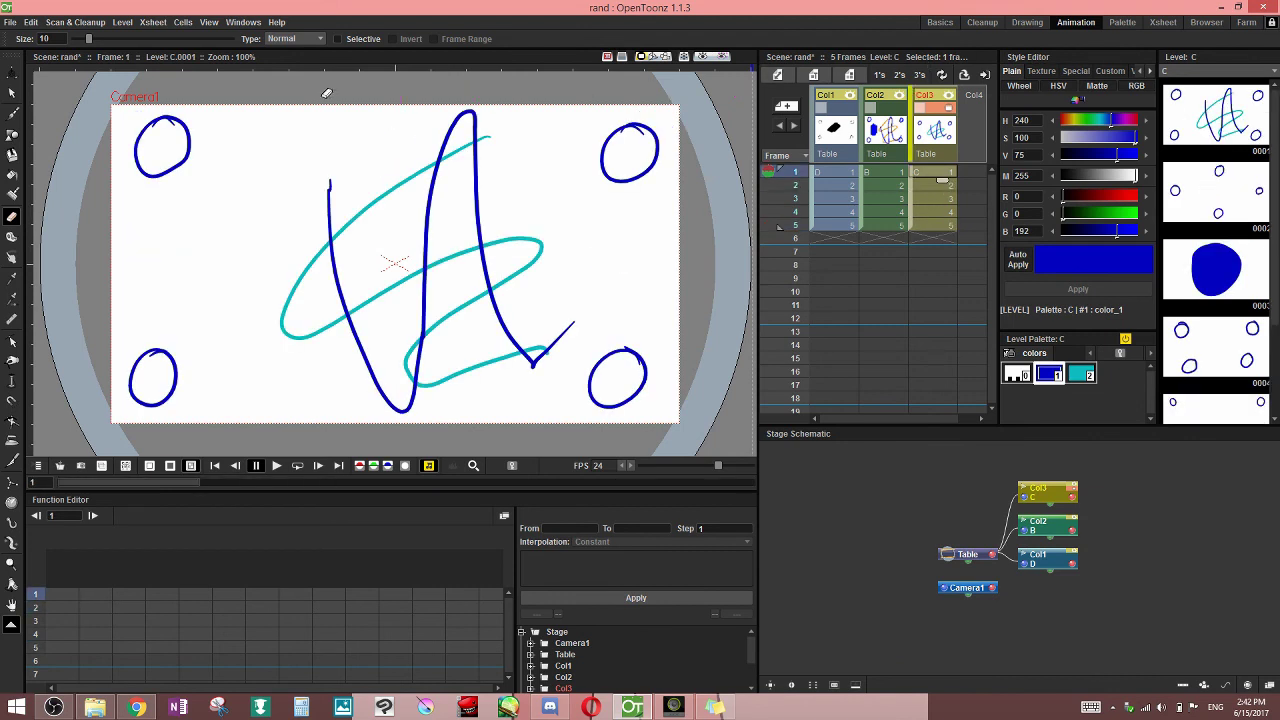
Set the eraser size to 10.9 for the vector level and save the scene
{"action": "left_click", "coordinate": [128, 42]}
{"action": "left_click", "coordinate": [136, 41]}
{"action": "scroll", "coordinate": [189, 39], "scroll_direction": "up", "scroll_amount": 3}
{"action": "key", "text": "ctrl+s"}
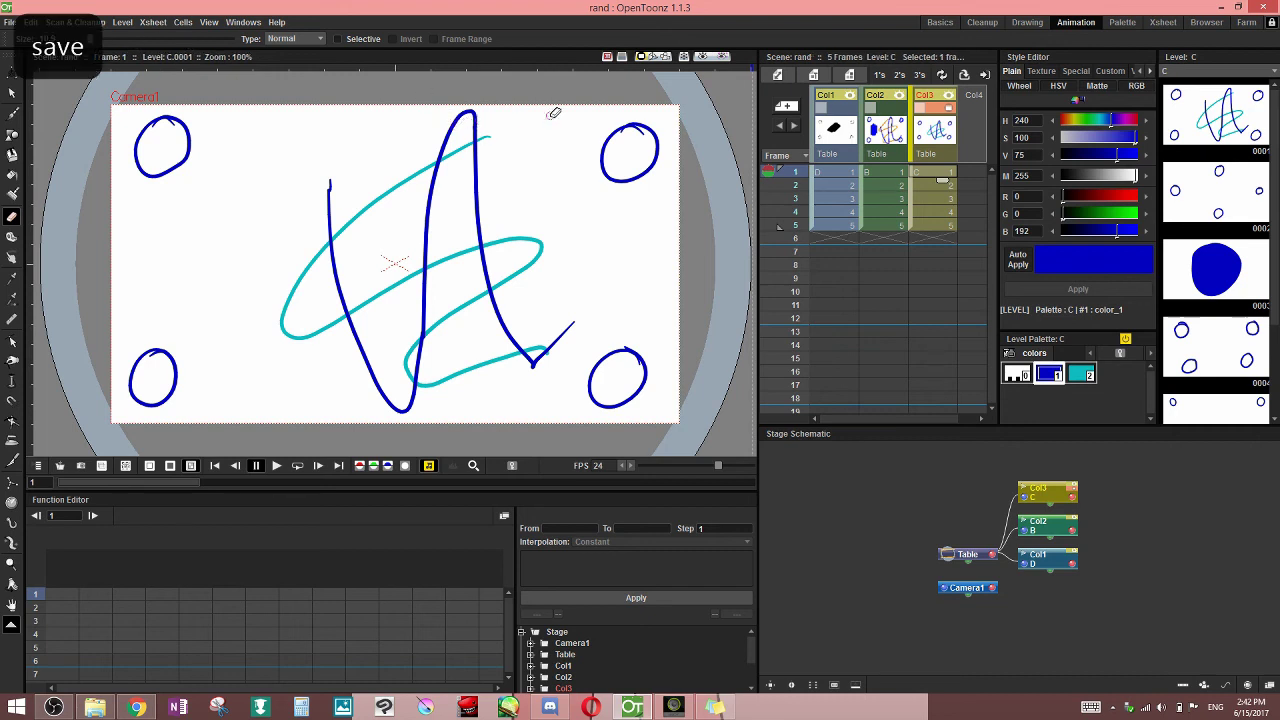
Look over the eraser types, enable Selective and erase parts of the dark blue zigzag line on frame 1 of Col3
{"action": "left_click", "coordinate": [311, 38]}
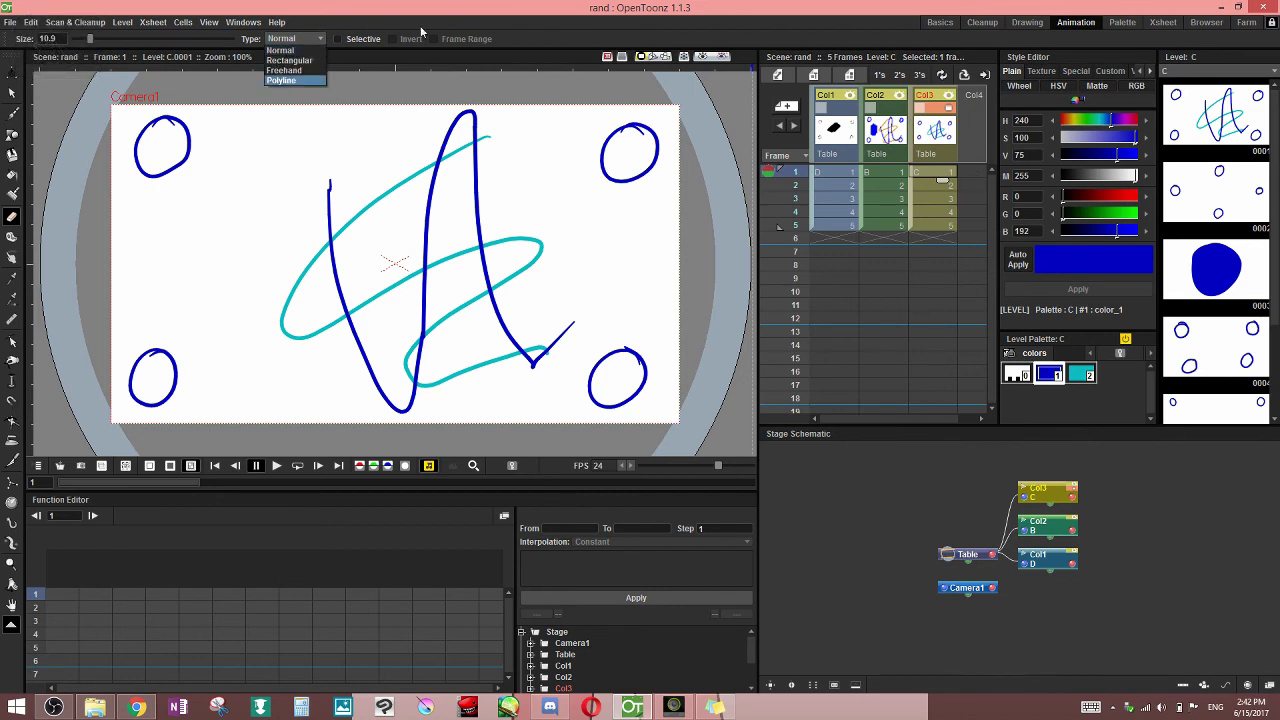
{"action": "left_click", "coordinate": [368, 40]}
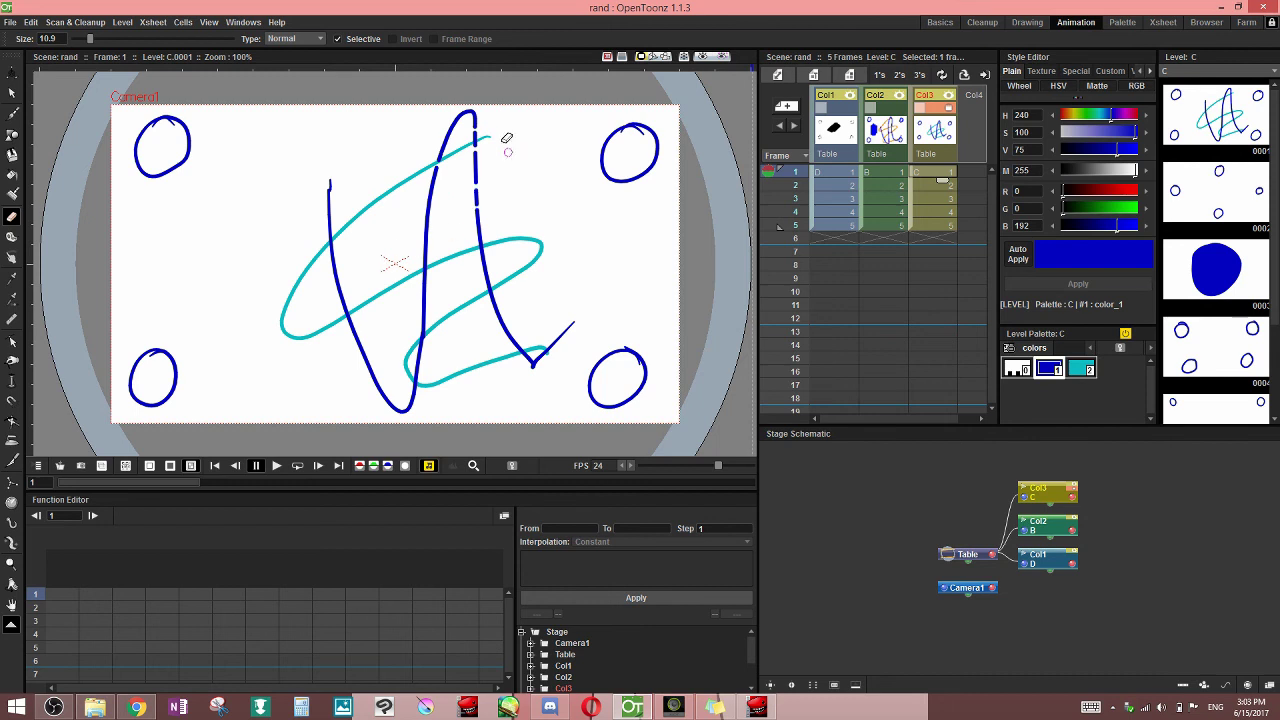
{"action": "mouse_move", "coordinate": [507, 138]}
{"action": "left_mouse_down"}
{"action": "mouse_move", "coordinate": [432, 248]}
{"action": "mouse_move", "coordinate": [436, 272]}
{"action": "left_mouse_up"}
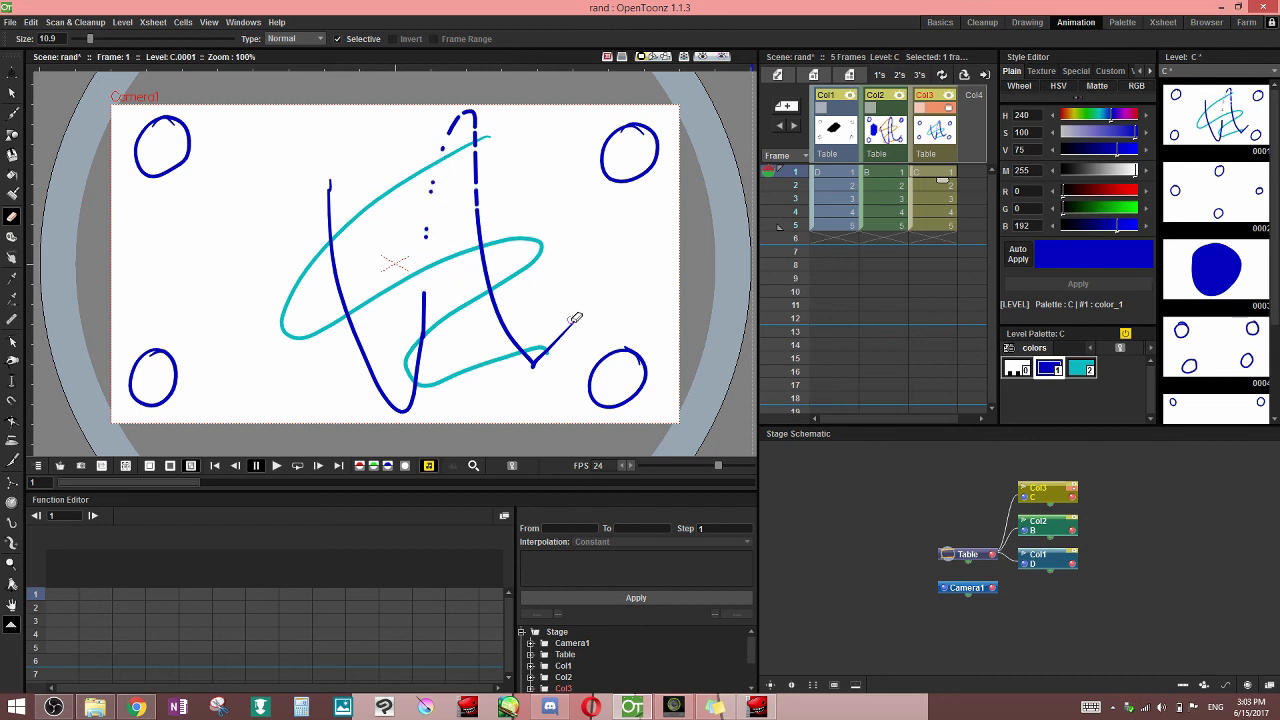
Examine how erasing split the blue vector line by selecting its pieces with the Selection and Control Point Editor tools
{"action": "left_click", "coordinate": [12, 92]}
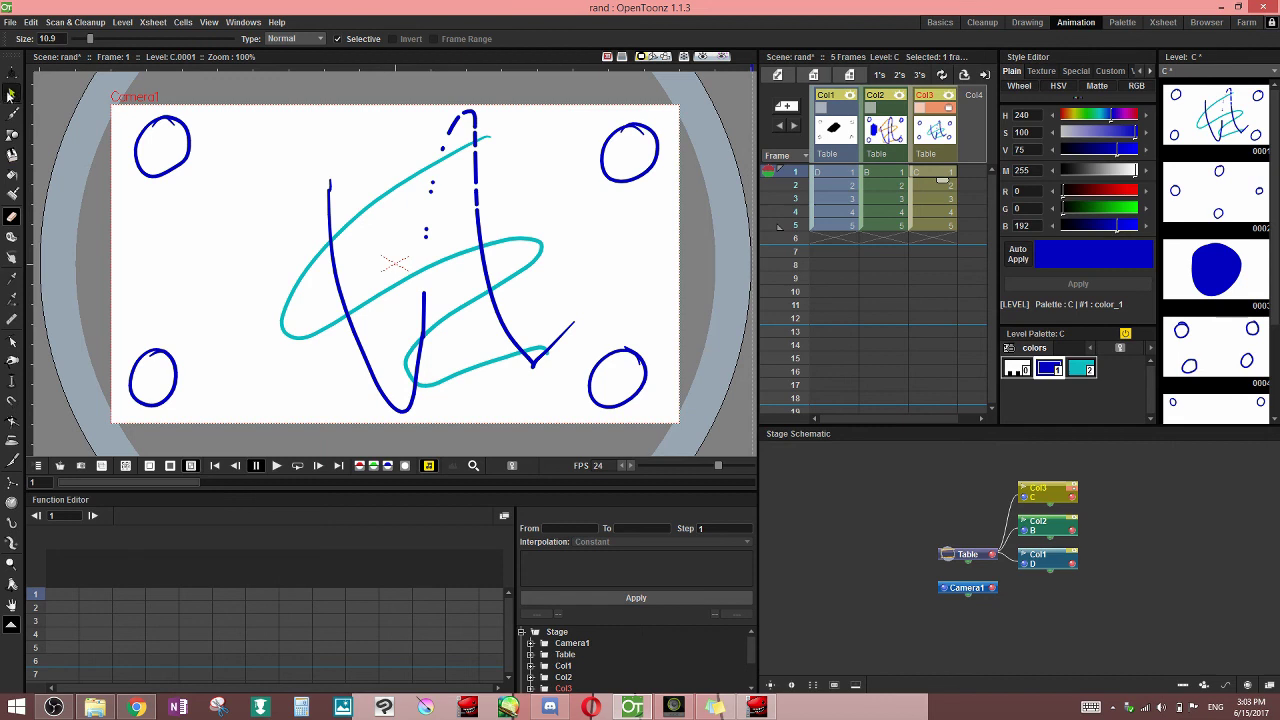
{"action": "left_click", "coordinate": [433, 316]}
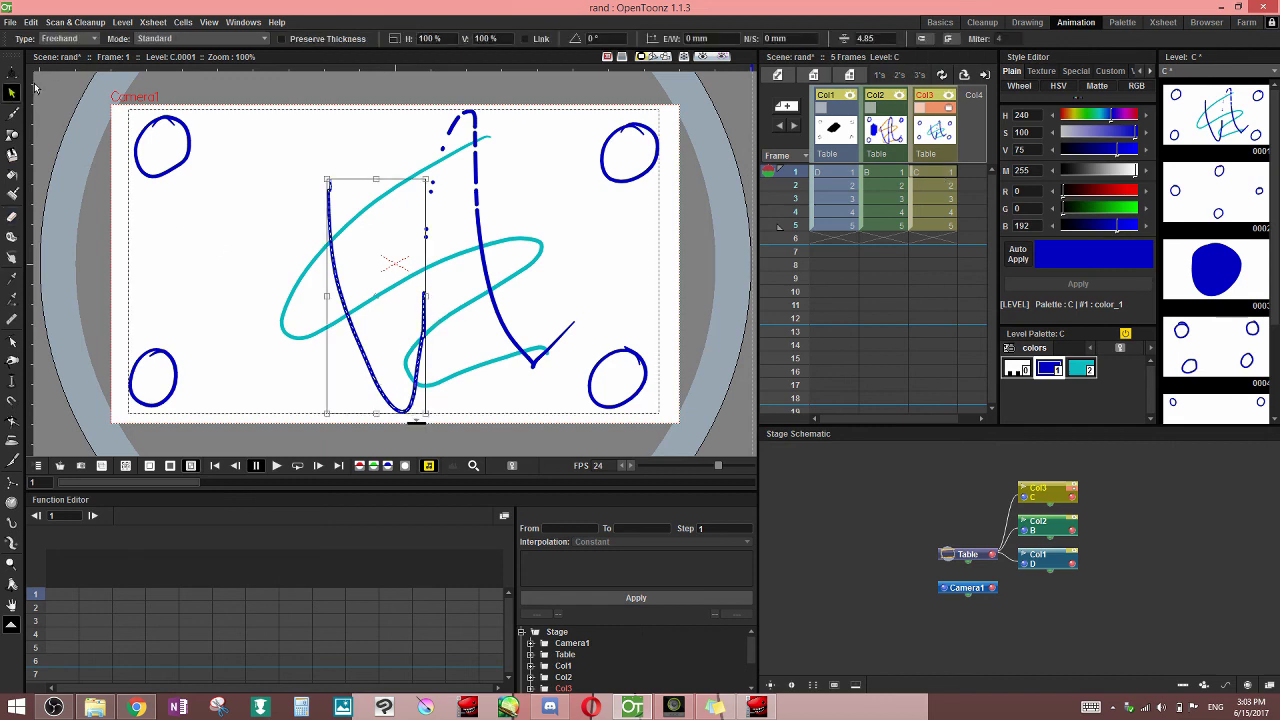
{"action": "left_click", "coordinate": [12, 341]}
{"action": "left_click", "coordinate": [427, 384]}
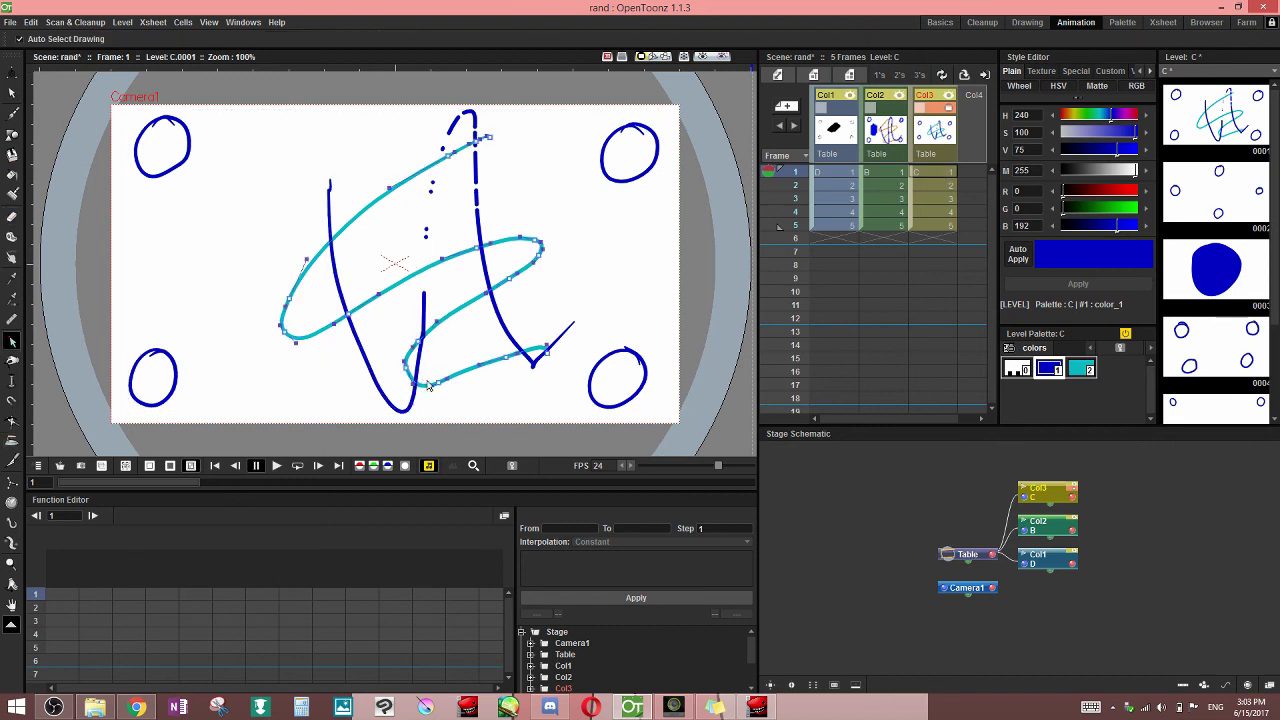
{"action": "left_click", "coordinate": [426, 322]}
{"action": "left_click", "coordinate": [425, 232]}
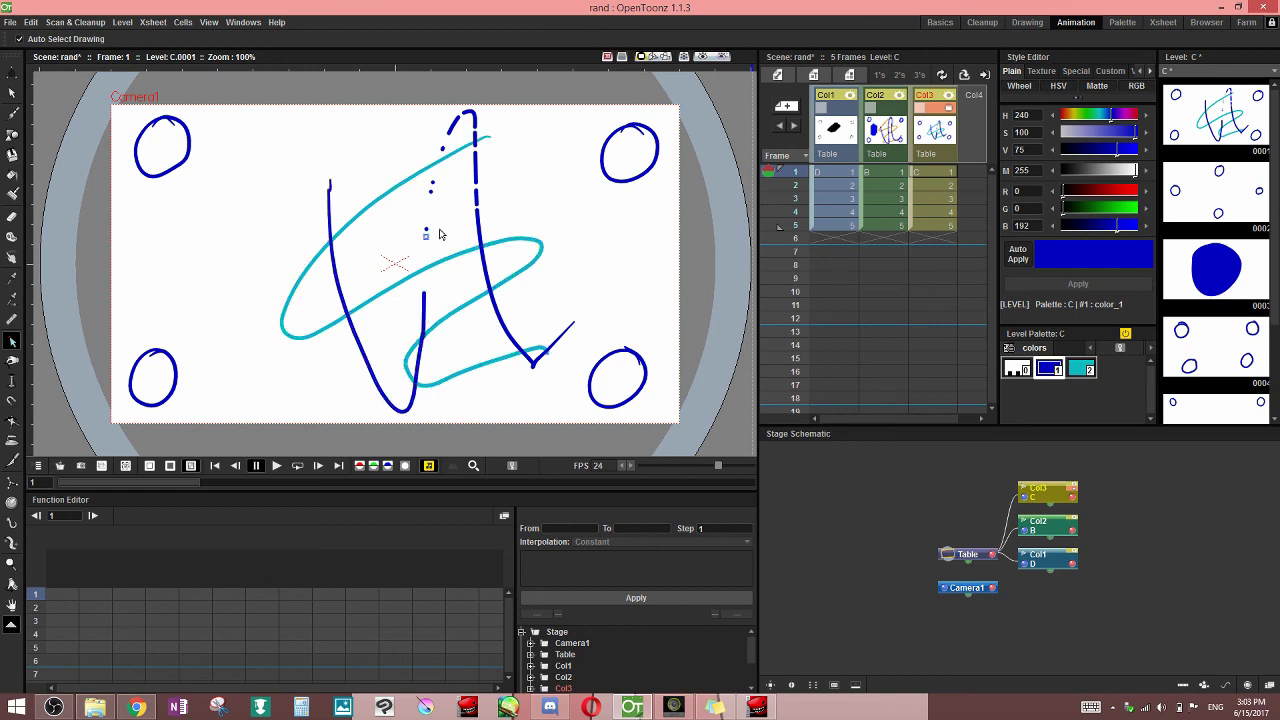
{"action": "left_click", "coordinate": [481, 235]}
{"action": "left_click", "coordinate": [487, 192]}
{"action": "left_click", "coordinate": [477, 174]}
Try selective erasing strokes across the drawing with a larger eraser size and undo the erasures on the blue line
{"action": "left_click", "coordinate": [12, 216]}
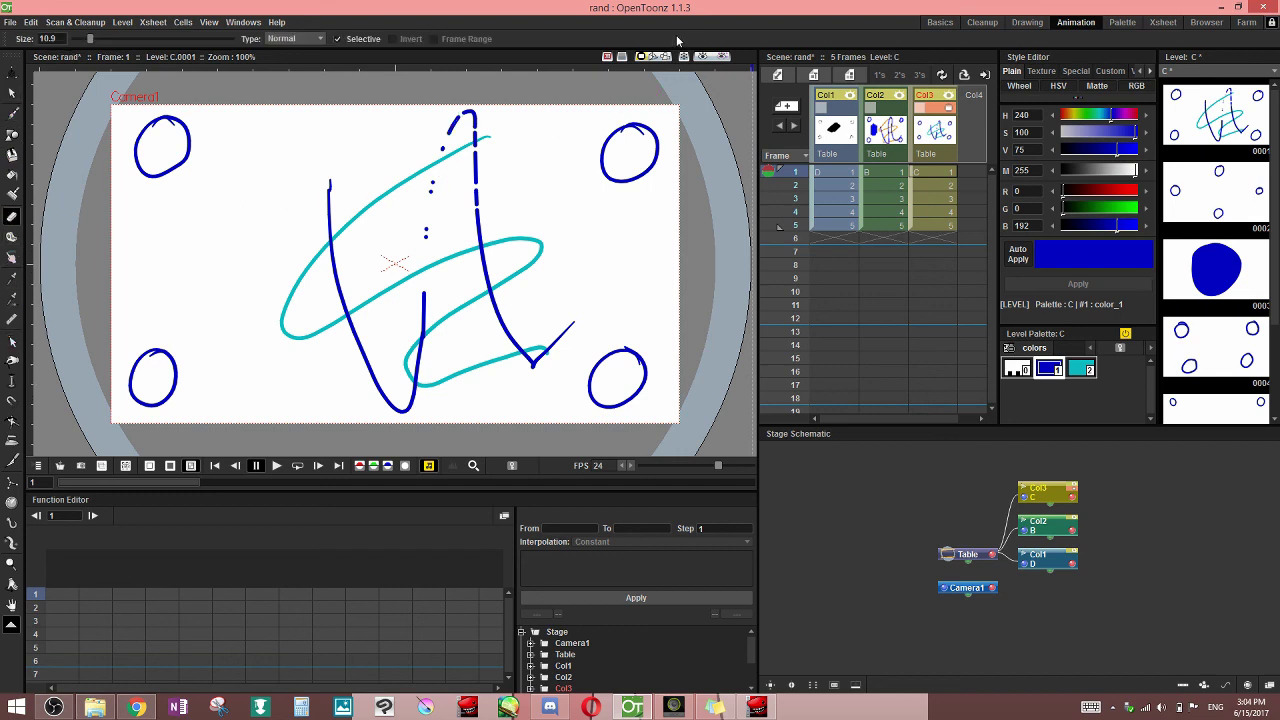
{"action": "left_click", "coordinate": [123, 40]}
{"action": "left_click_drag", "start_coordinate": [150, 42], "coordinate": [165, 42]}
{"action": "mouse_move", "coordinate": [462, 138]}
{"action": "left_mouse_down"}
{"action": "mouse_move", "coordinate": [443, 154]}
{"action": "mouse_move", "coordinate": [484, 138]}
{"action": "mouse_move", "coordinate": [490, 176]}
{"action": "left_mouse_up"}
{"action": "mouse_move", "coordinate": [605, 298]}
{"action": "left_mouse_down"}
{"action": "mouse_move", "coordinate": [552, 355]}
{"action": "mouse_move", "coordinate": [418, 393]}
{"action": "mouse_move", "coordinate": [388, 436]}
{"action": "mouse_move", "coordinate": [330, 259]}
{"action": "mouse_move", "coordinate": [316, 282]}
{"action": "mouse_move", "coordinate": [345, 200]}
{"action": "left_mouse_up"}
{"action": "key", "text": "ctrl+z"}
{"action": "key", "text": "ctrl+z"}
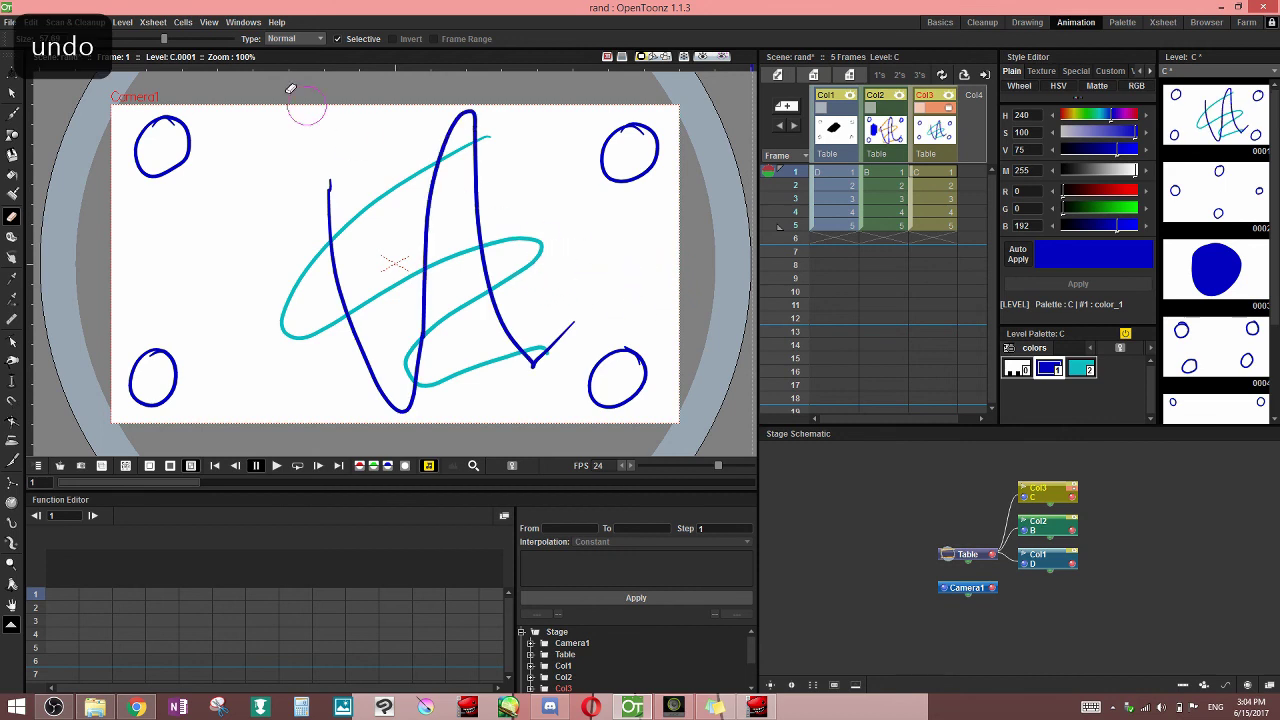
Set the eraser size to 14.12 and erase the middle section of the blue zigzag line between its two halves
{"action": "left_click_drag", "start_coordinate": [165, 40], "coordinate": [96, 44]}
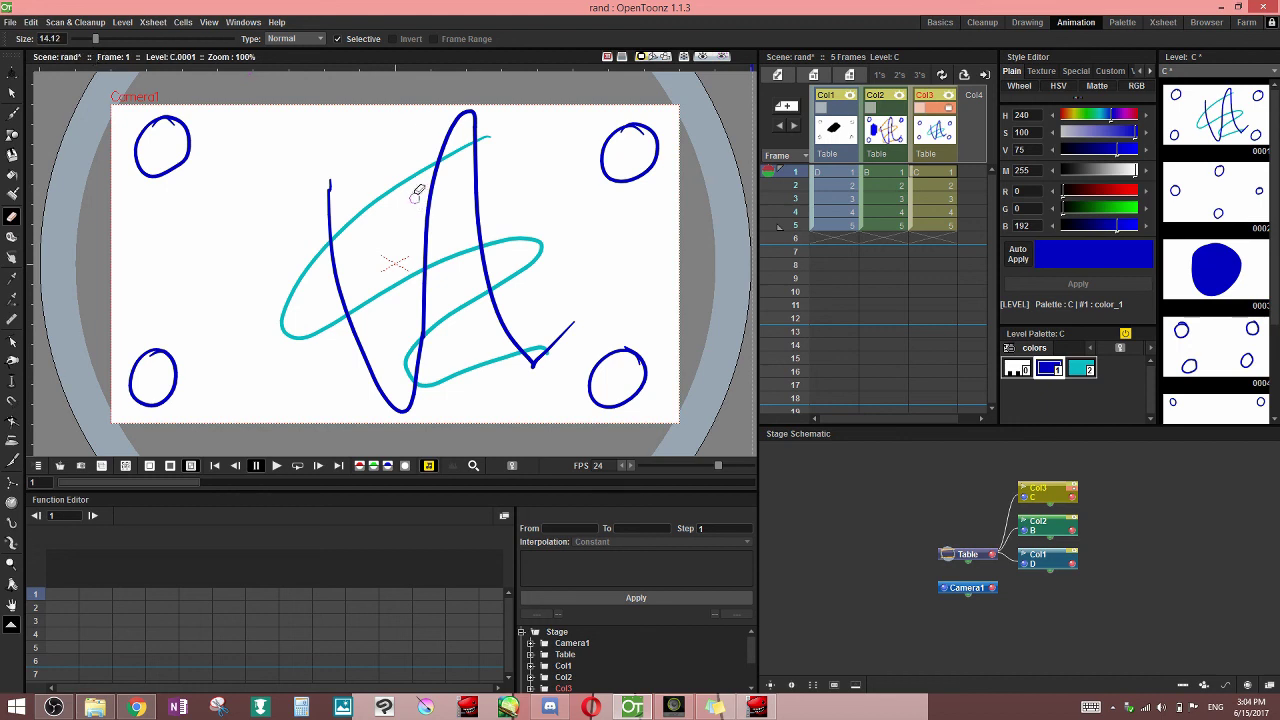
{"action": "mouse_move", "coordinate": [430, 175]}
{"action": "left_mouse_down"}
{"action": "mouse_move", "coordinate": [448, 232]}
{"action": "mouse_move", "coordinate": [433, 266]}
{"action": "mouse_move", "coordinate": [434, 247]}
{"action": "mouse_move", "coordinate": [429, 331]}
{"action": "left_mouse_up"}
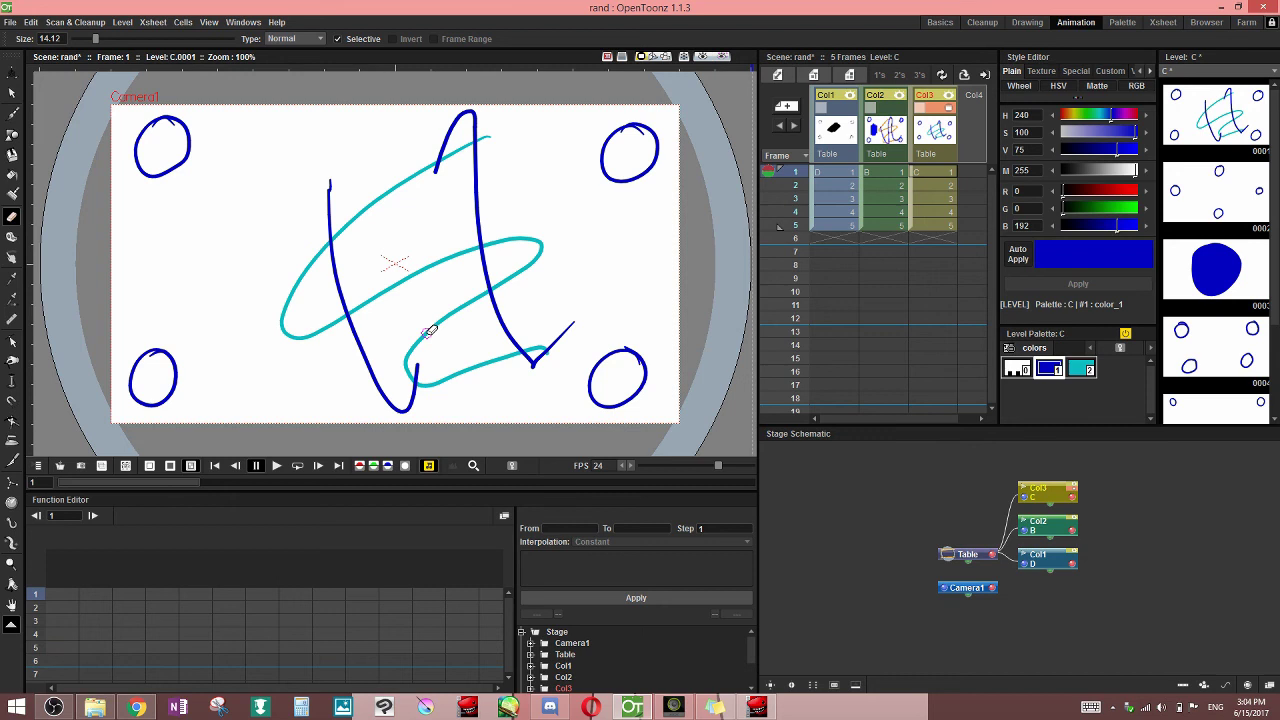
Select the V-shaped blue stroke piece and reshape its upper left part by moving a control point
{"action": "key", "text": "s"}
{"action": "left_click", "coordinate": [336, 265]}
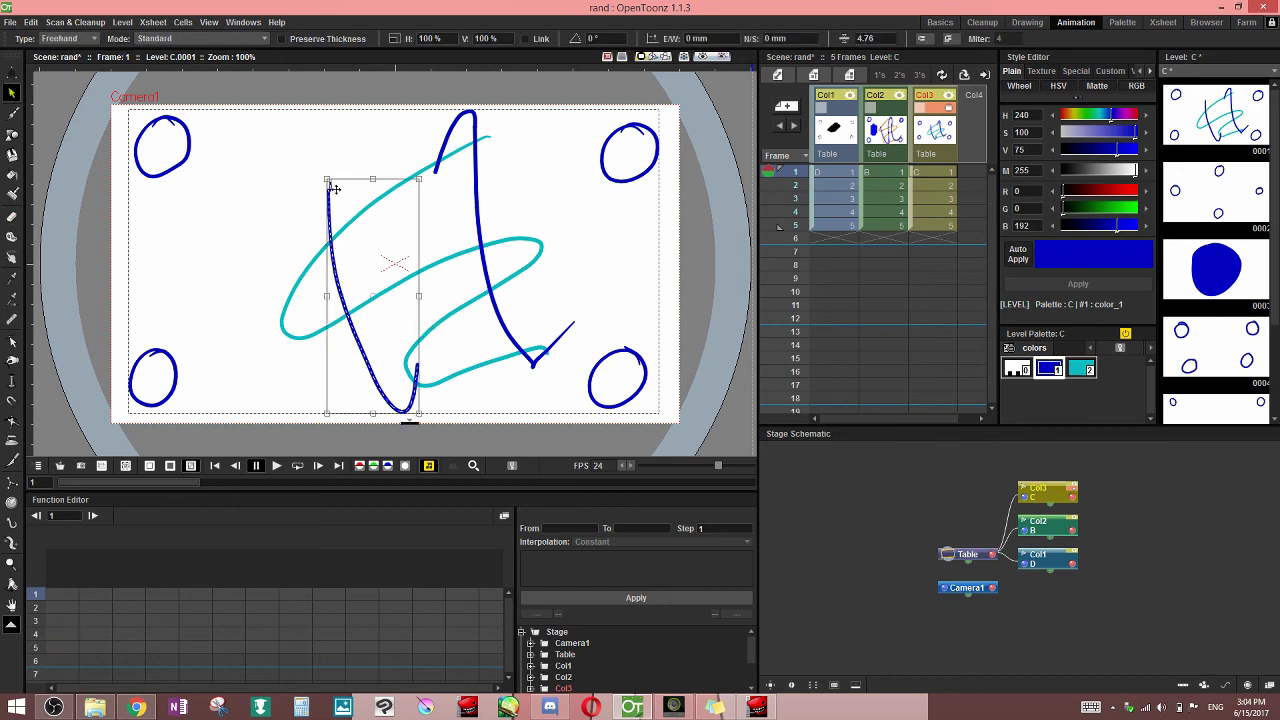
{"action": "left_click", "coordinate": [12, 342]}
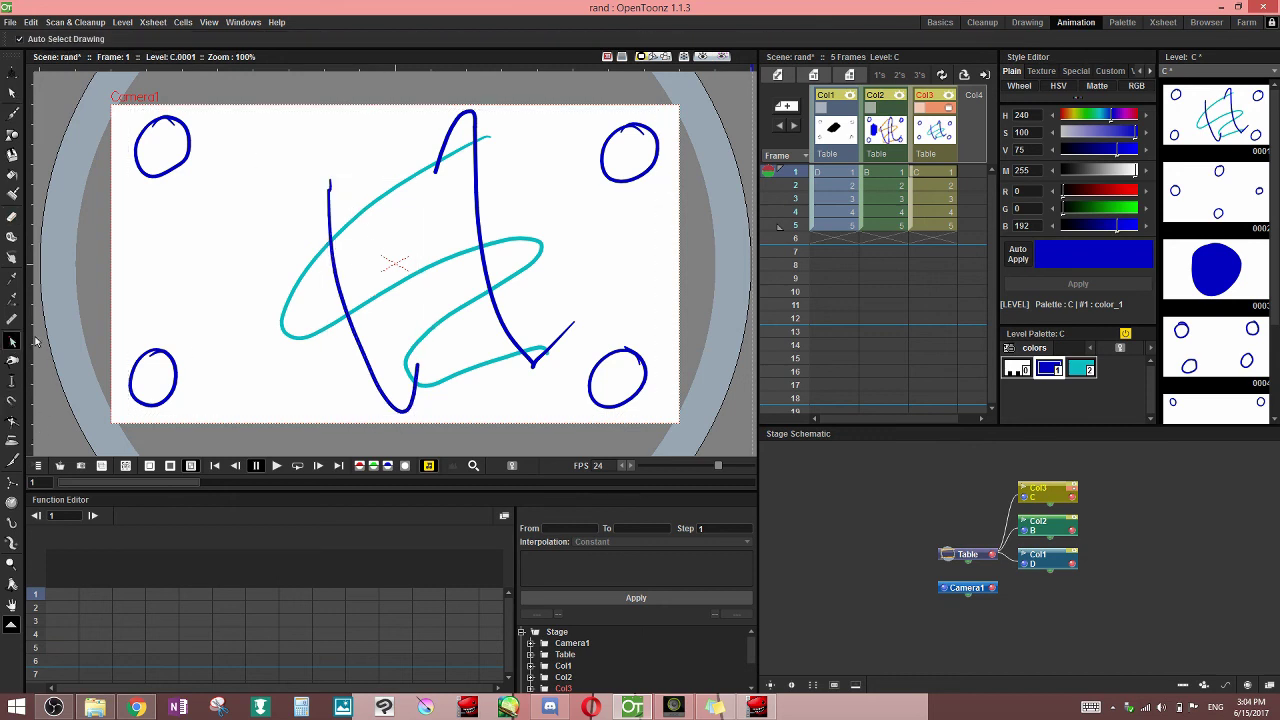
{"action": "left_click", "coordinate": [340, 281]}
{"action": "mouse_move", "coordinate": [332, 250]}
{"action": "left_mouse_down"}
{"action": "mouse_move", "coordinate": [283, 265]}
{"action": "mouse_move", "coordinate": [255, 300]}
{"action": "mouse_move", "coordinate": [340, 215]}
{"action": "left_mouse_up"}
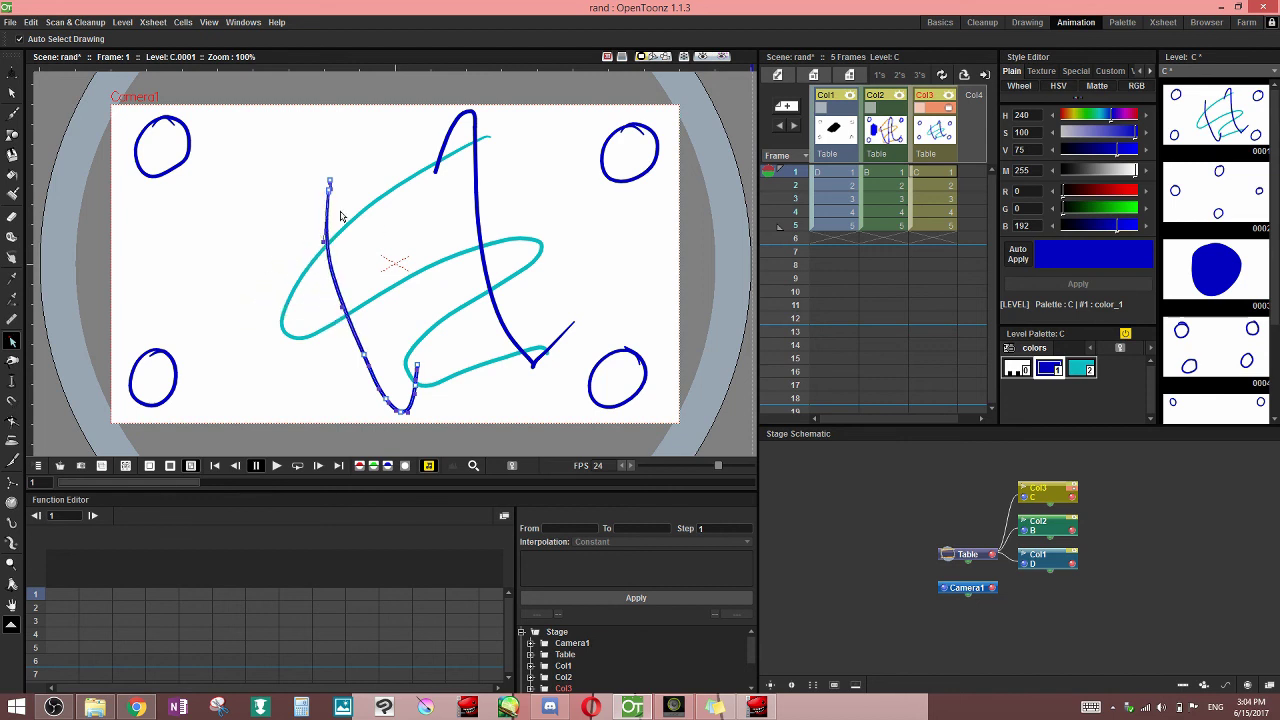